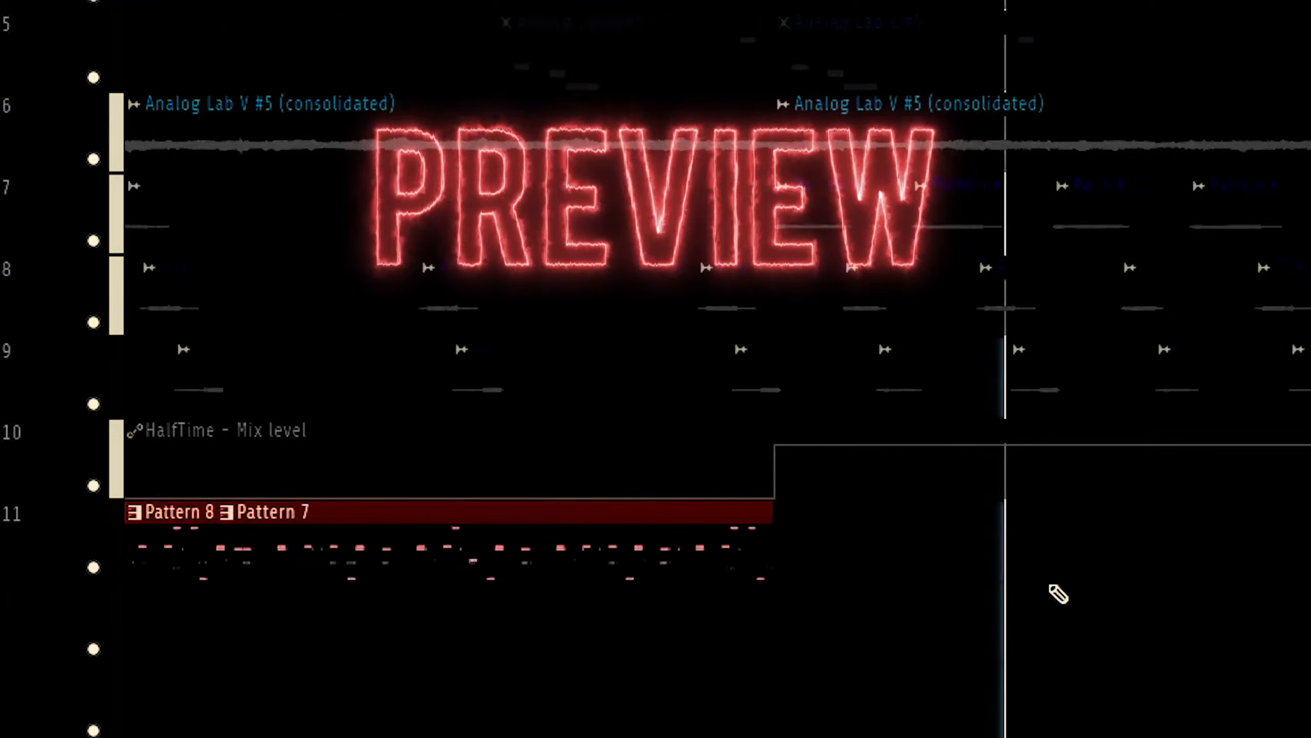
{"action": "key", "text": "ctrl+shift+b"}
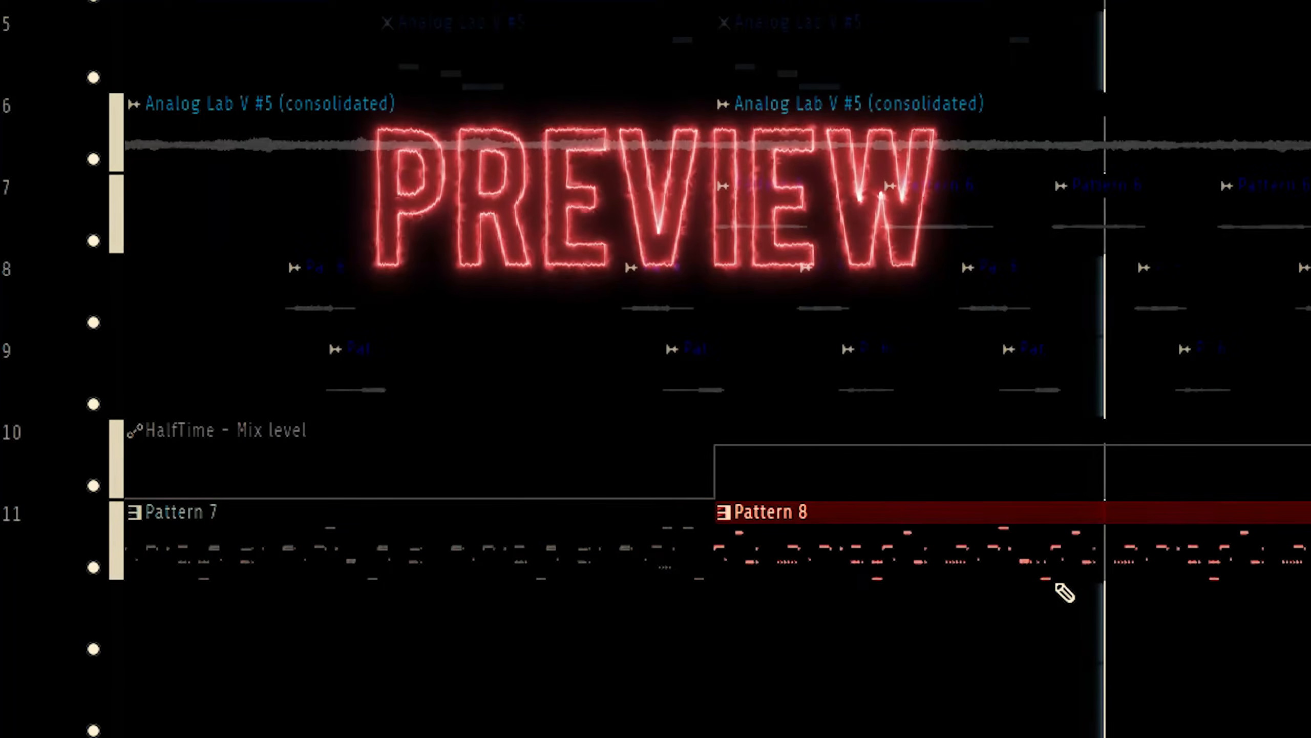
{"action": "key", "text": "c"}
{"action": "right_click", "coordinate": [988, 570]}
{"action": "right_click", "coordinate": [1059, 574]}
{"action": "scroll", "coordinate": [1060, 575], "scroll_direction": "down", "scroll_amount": 4}
{"action": "scroll", "coordinate": [898, 601], "scroll_direction": "up", "scroll_amount": 4}
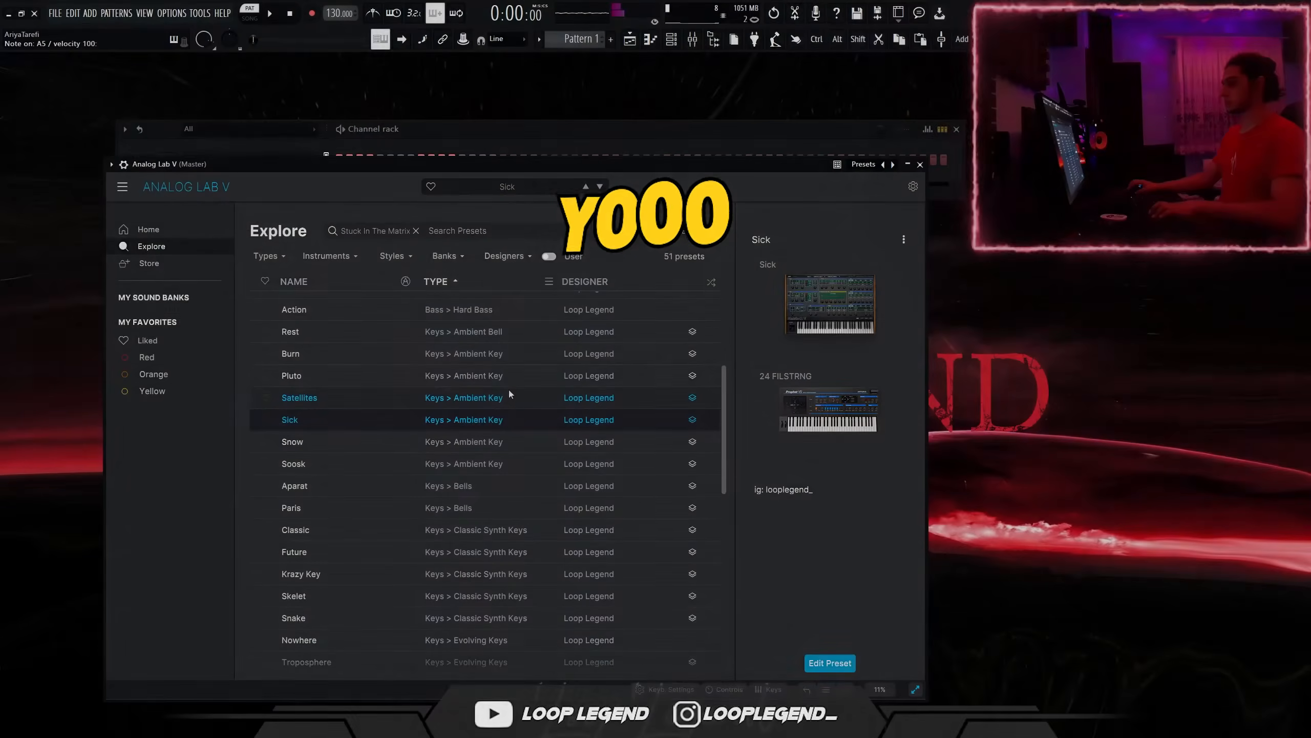
Load the Satellites ambient key preset in Analog Lab V and set the project tempo to 159 BPM.
{"action": "left_click", "coordinate": [510, 394]}
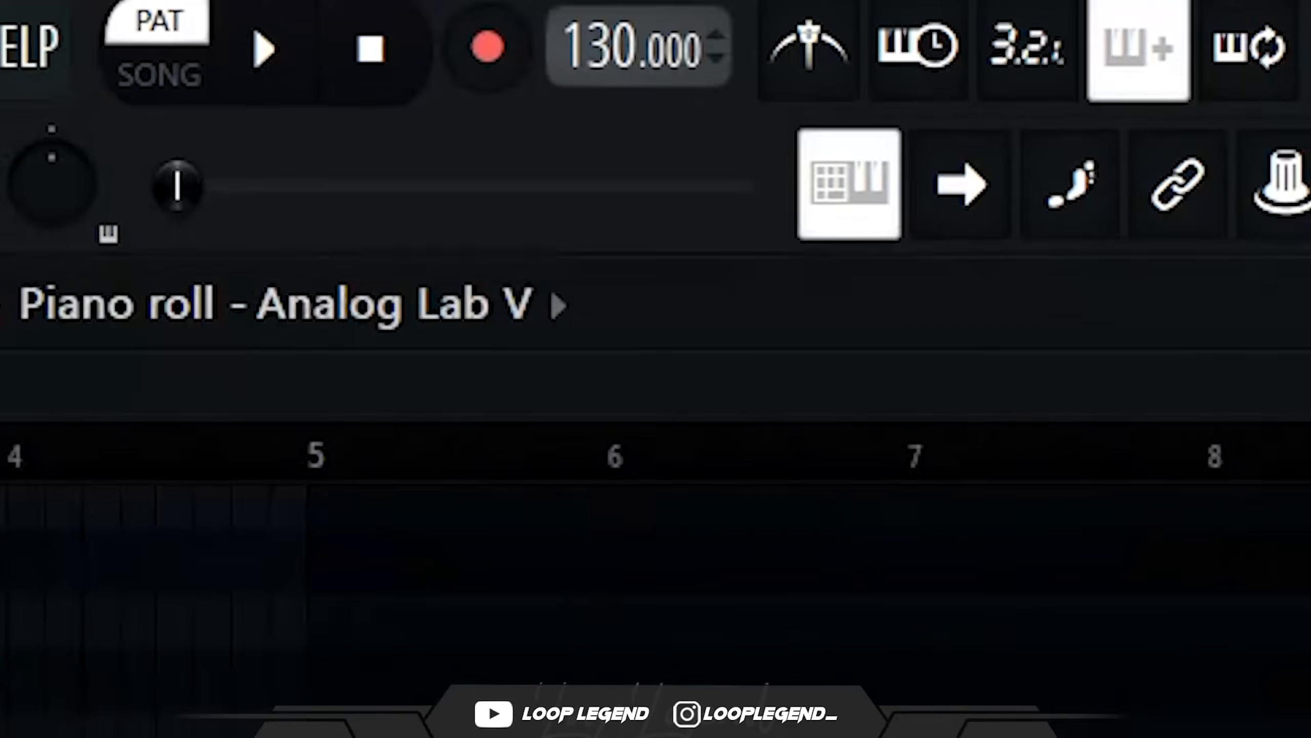
{"action": "left_click_drag", "start_coordinate": [824, 299], "coordinate": [1310, 409]}
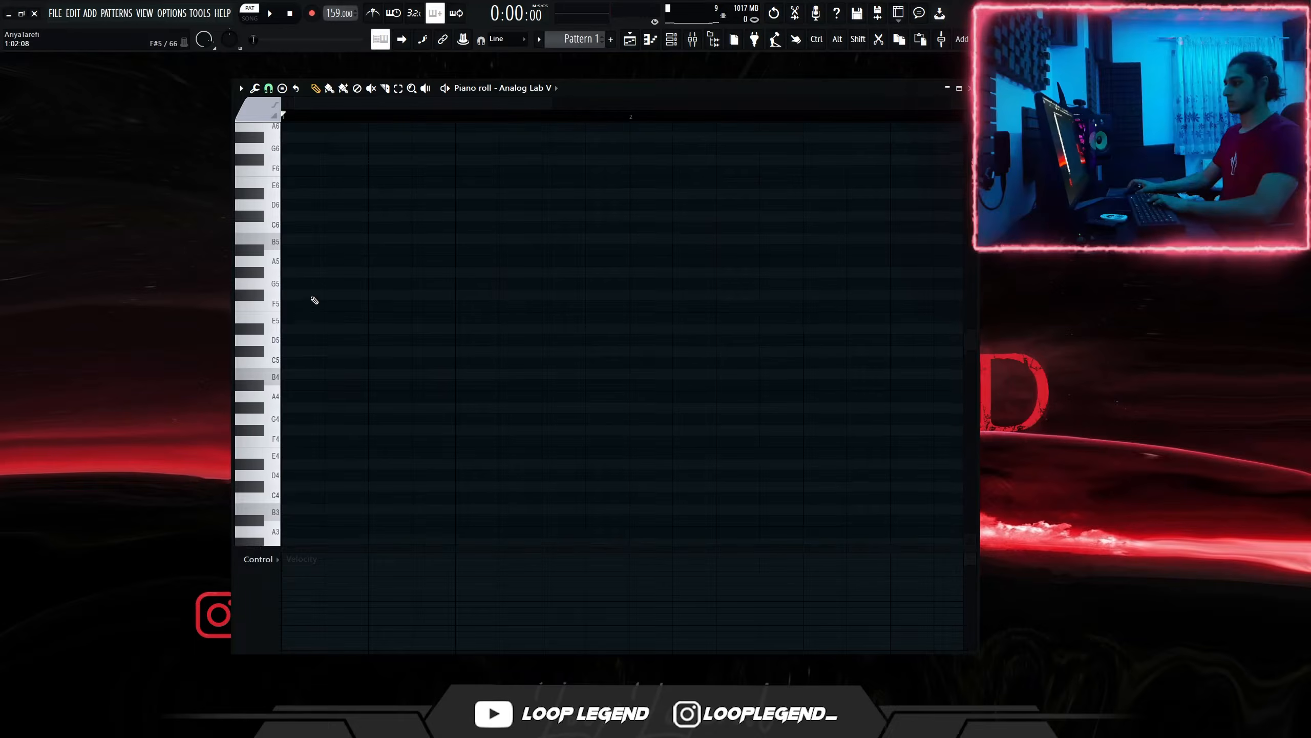
Place A#5 and A#6 notes at the start of bar 1 and an F#7 note on beat two.
{"action": "left_click", "coordinate": [316, 251]}
{"action": "key", "text": "ctrl+Down"}
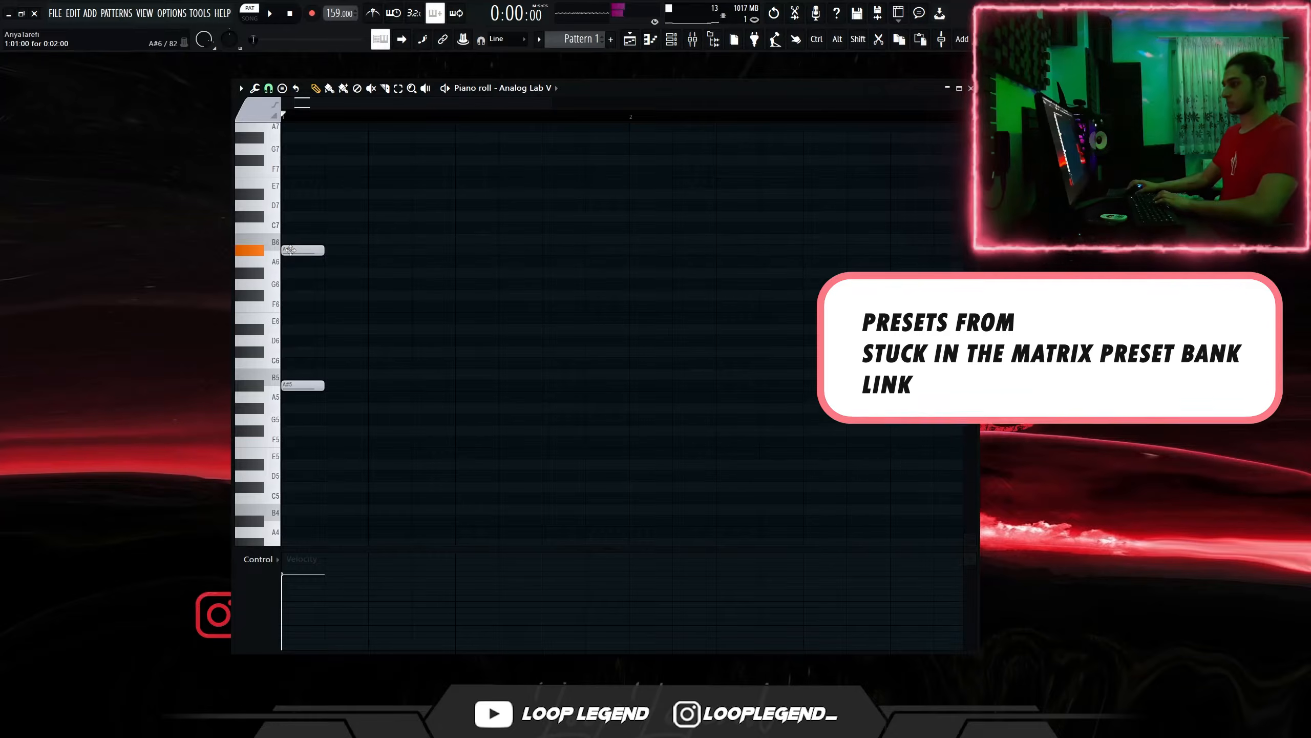
{"action": "left_click", "coordinate": [288, 263]}
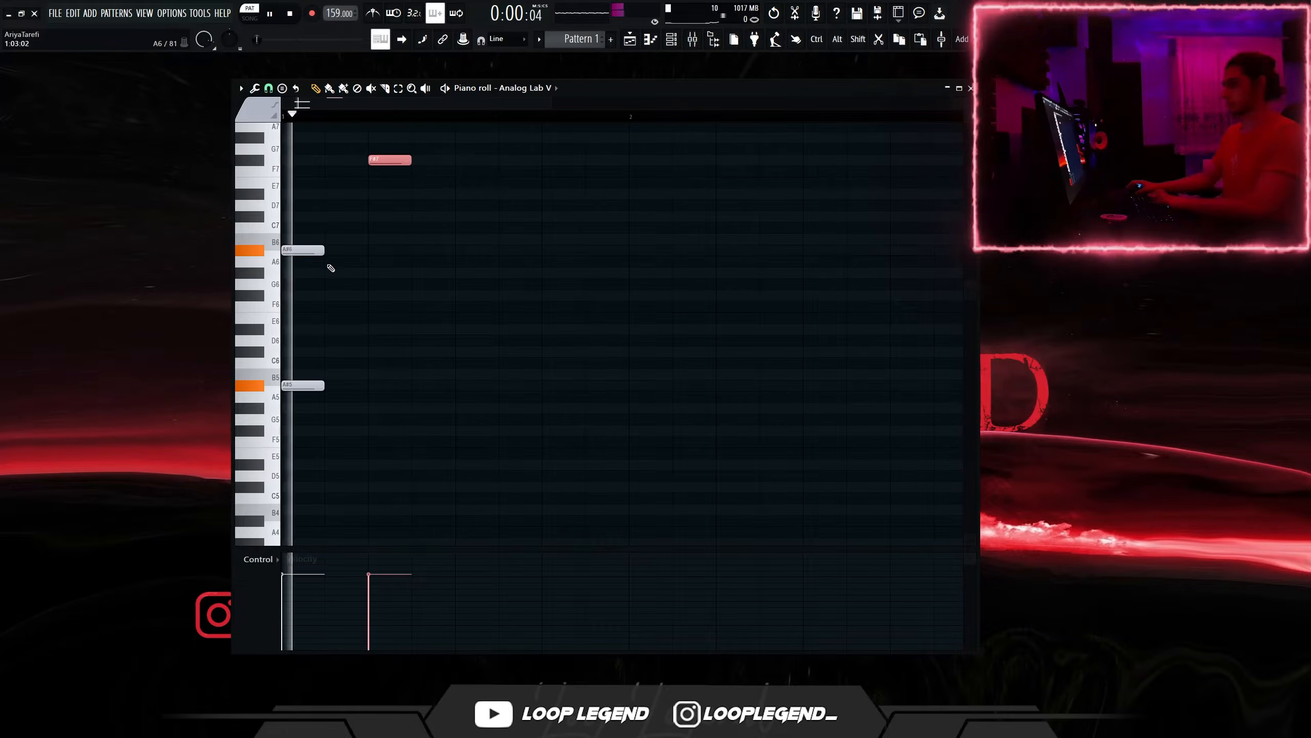
Lower the beat-two note by three octaves and a semitone to F4, and play the pattern.
{"action": "key", "text": "ctrl+Down"}
{"action": "key", "text": "ctrl+Down"}
{"action": "key", "text": "ctrl+Down"}
{"action": "key", "text": "shift+Down"}
{"action": "key", "text": "space"}
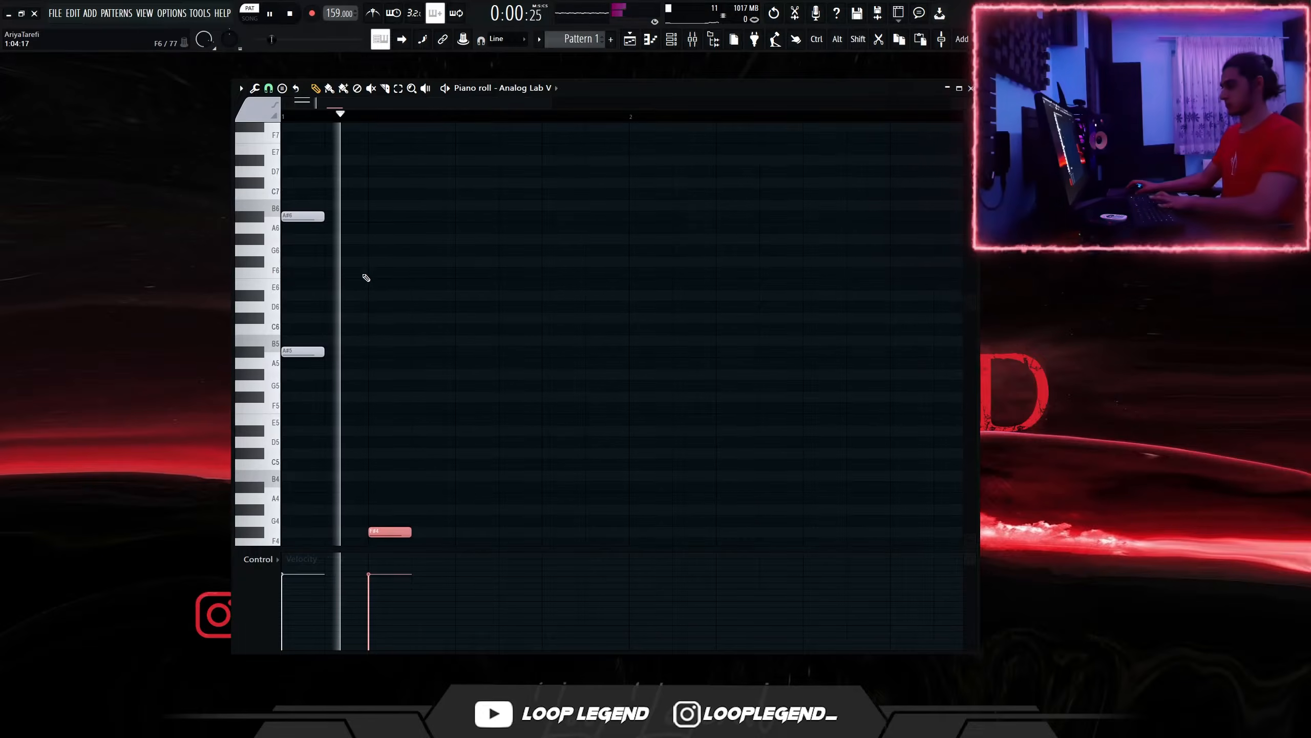
{"action": "key", "text": "space"}
{"action": "scroll", "coordinate": [337, 430], "scroll_direction": "down", "scroll_amount": 2}
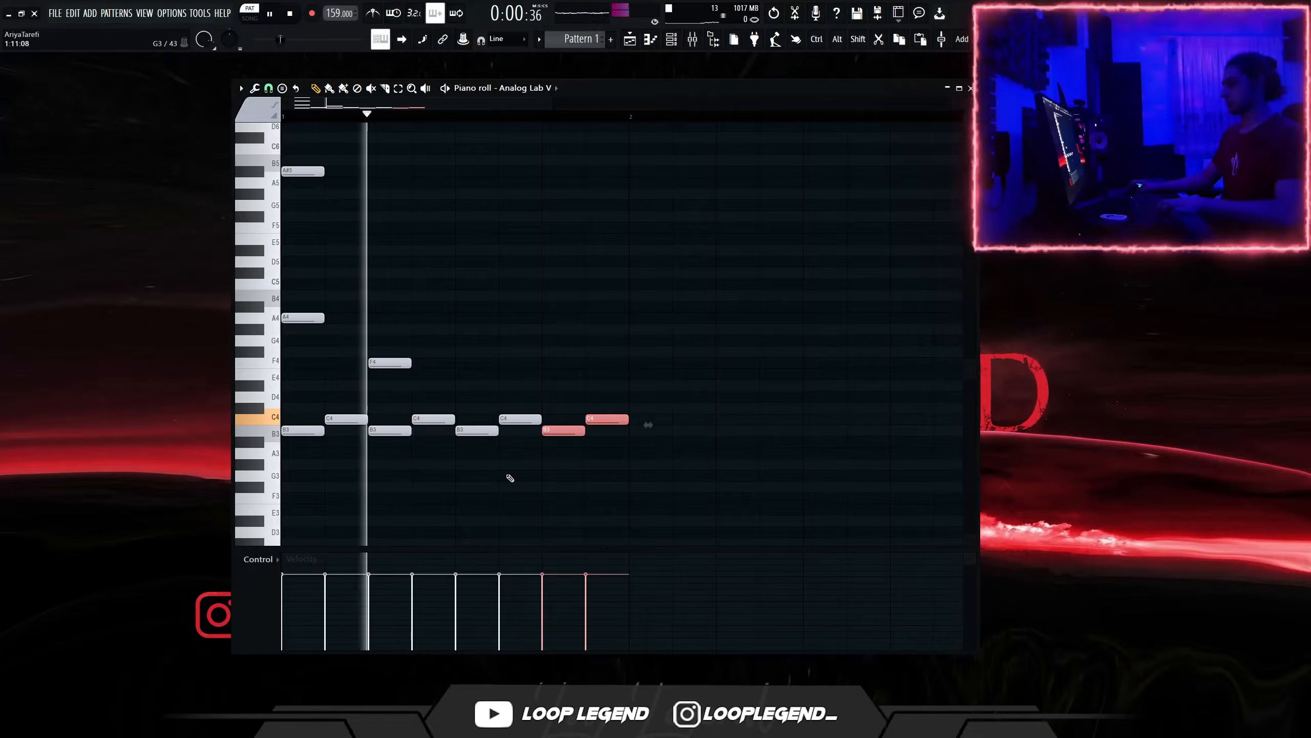
Transpose the alternating two-note run across bar 1 to C5 and C#5, also auditioning it one octave lower.
{"action": "left_click_drag", "start_coordinate": [273, 421], "coordinate": [255, 467]}
{"action": "key", "text": "space"}
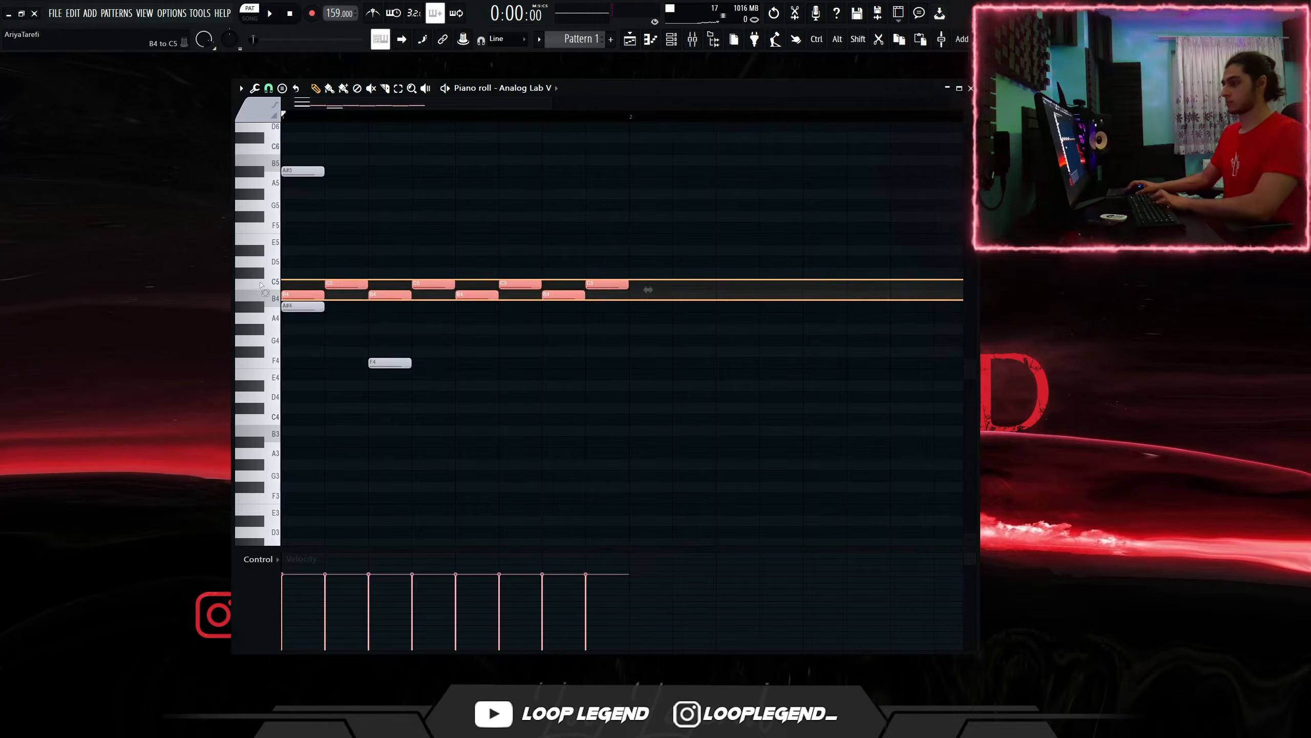
{"action": "left_click_drag", "start_coordinate": [261, 284], "coordinate": [264, 274]}
{"action": "key", "text": "ctrl+Down"}
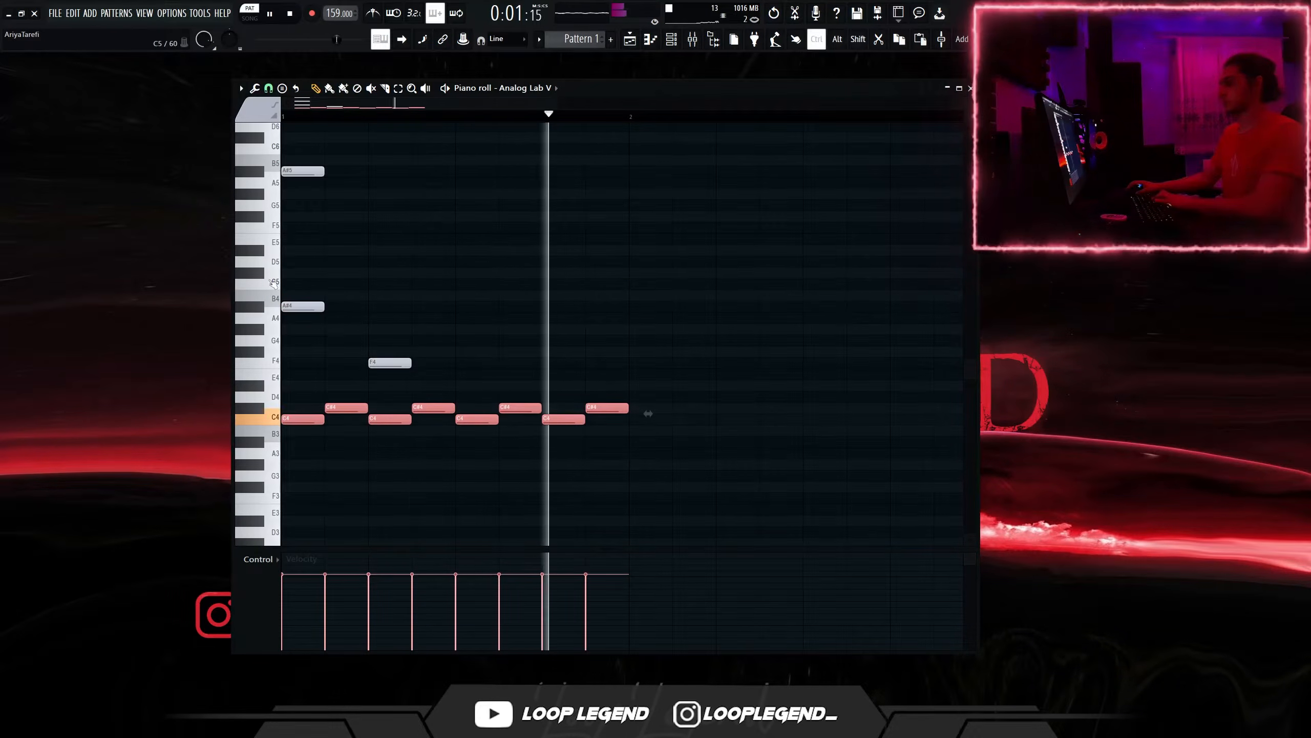
{"action": "key", "text": "ctrl+Up"}
{"action": "key", "text": "space"}
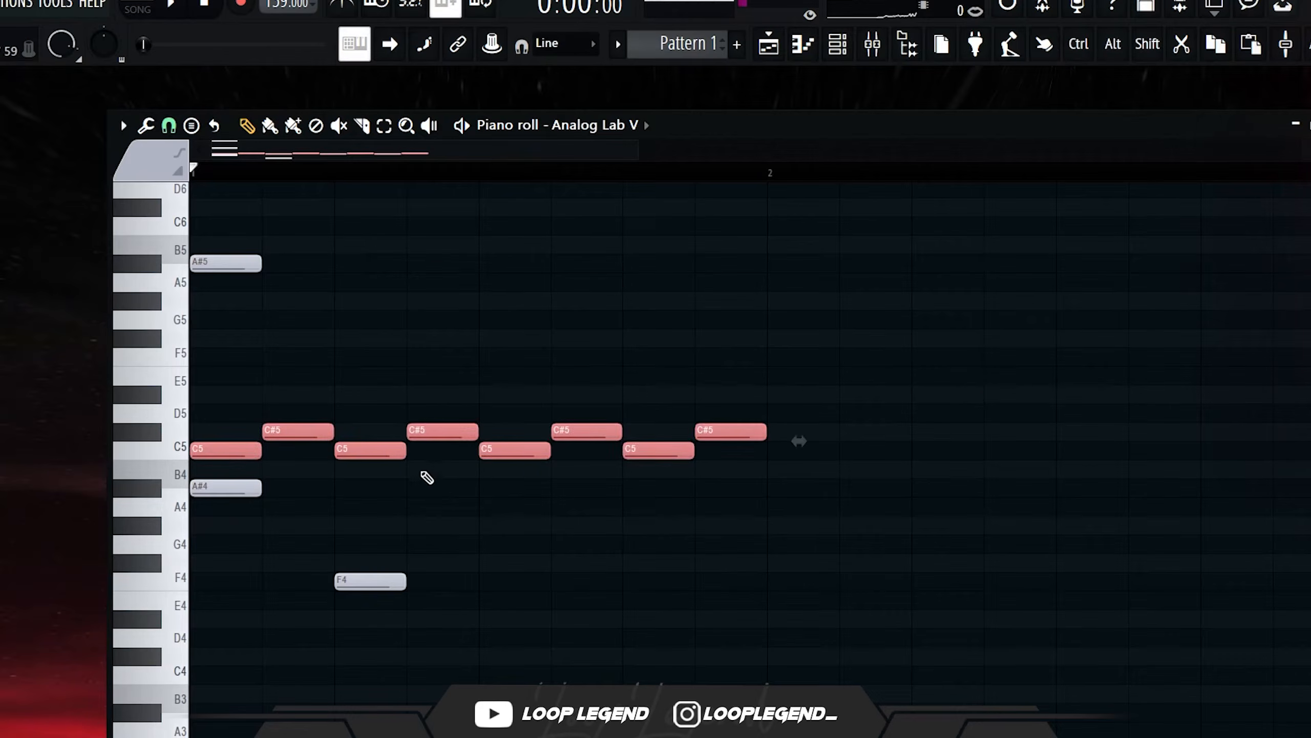
Raise the run's second and fourth note pairs by one octave and its third pair by two octaves, and play the result.
{"action": "left_click_drag", "start_coordinate": [411, 294], "coordinate": [424, 264]}
{"action": "key", "text": "ctrl+Up"}
{"action": "left_click_drag", "start_coordinate": [521, 497], "coordinate": [583, 404]}
{"action": "key", "text": "ctrl+Up"}
{"action": "key", "text": "ctrl+Up"}
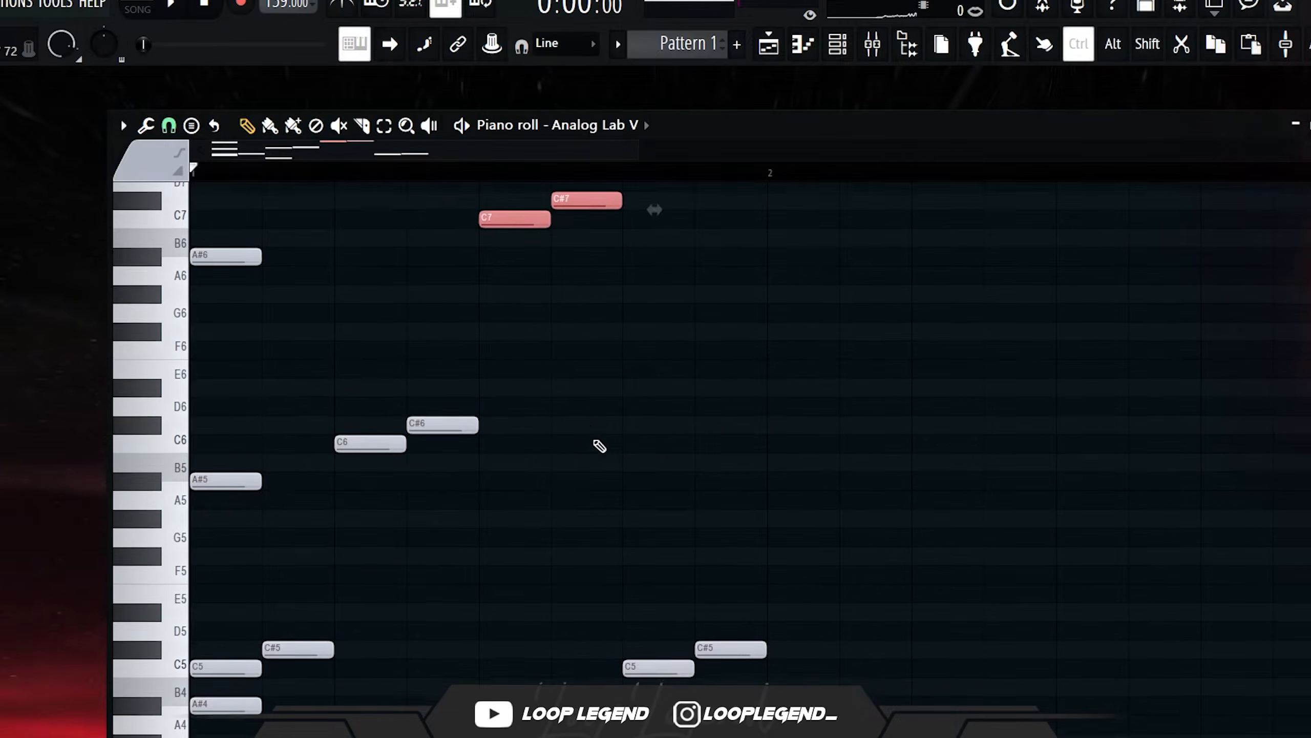
{"action": "left_click_drag", "start_coordinate": [635, 692], "coordinate": [762, 571]}
{"action": "key", "text": "ctrl+Up"}
{"action": "key", "text": "space"}
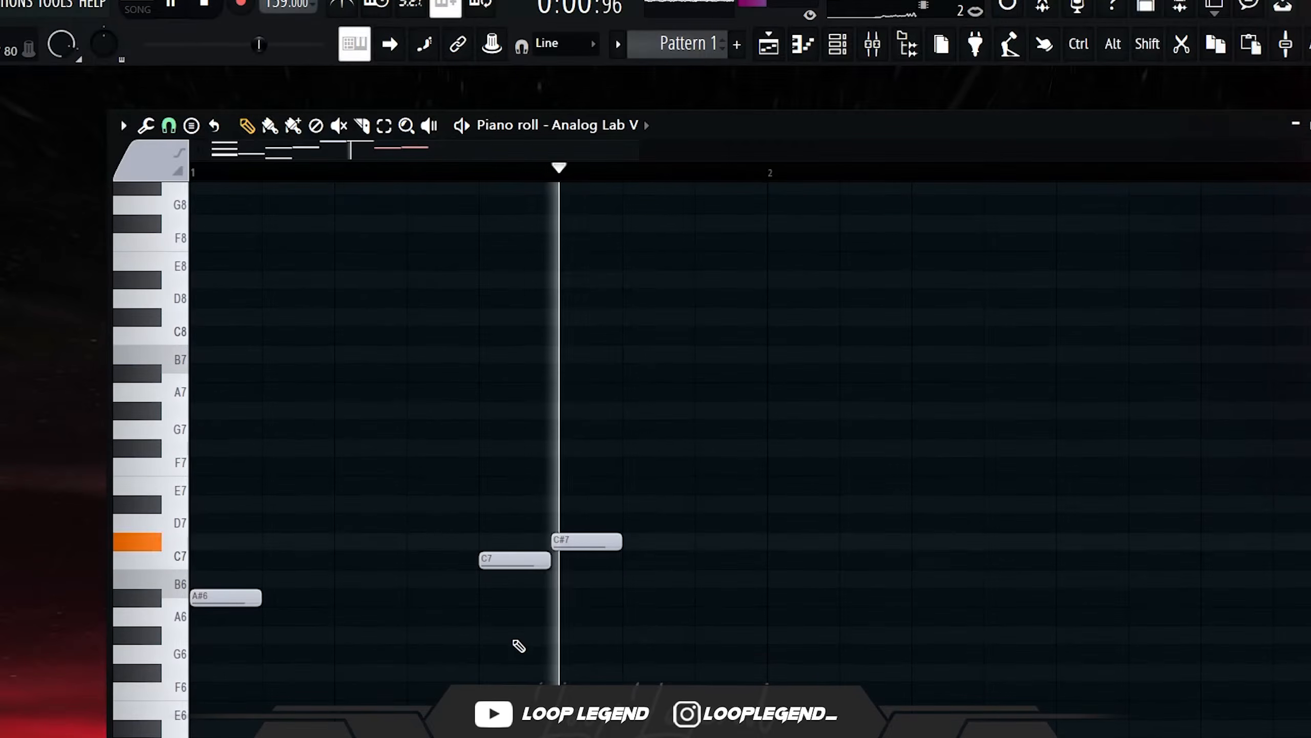
{"action": "scroll", "coordinate": [506, 630], "scroll_direction": "up", "scroll_amount": 1}
{"action": "scroll", "coordinate": [393, 344], "scroll_direction": "down", "scroll_amount": 2}
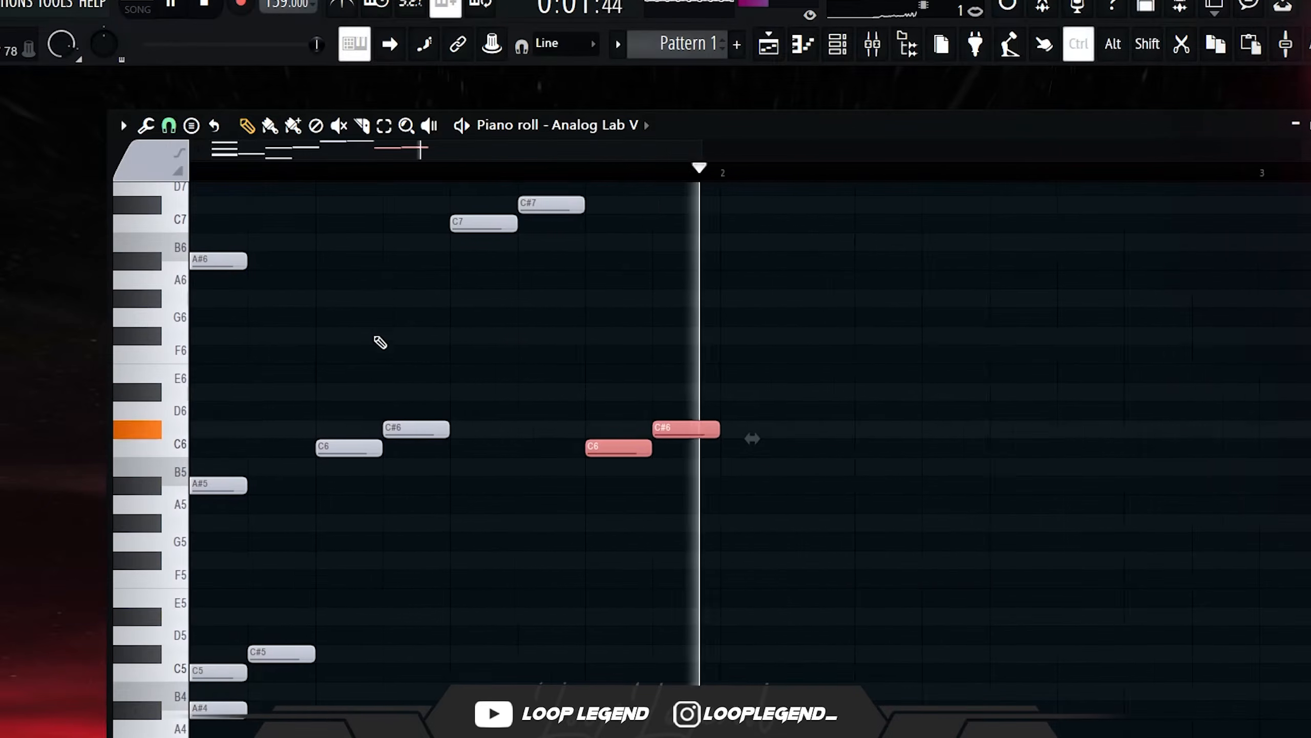
Lower the C#7 note in the third pair to F6 and play the pattern.
{"action": "key", "text": "space"}
{"action": "left_click", "coordinate": [132, 211], "text": "ctrl"}
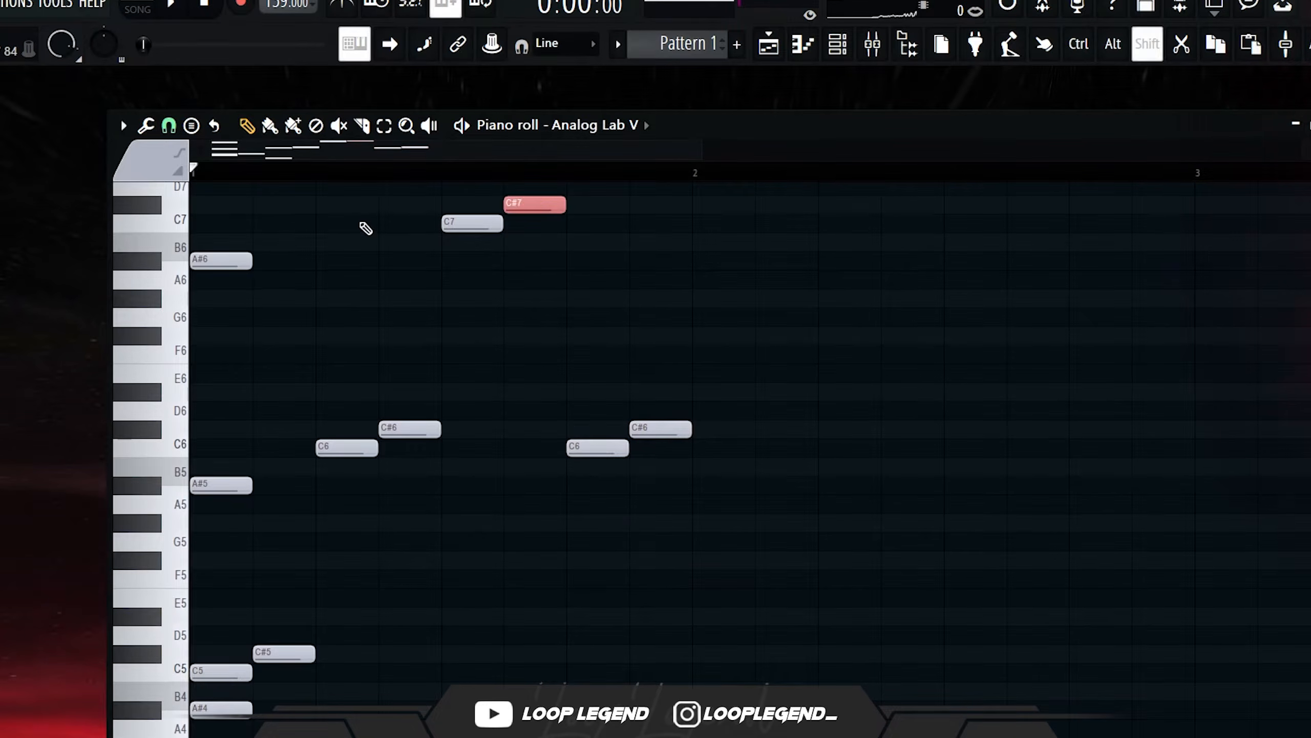
{"action": "key", "text": "shift+Down"}
{"action": "key", "text": "shift+Down"}
{"action": "key", "text": "shift+Down"}
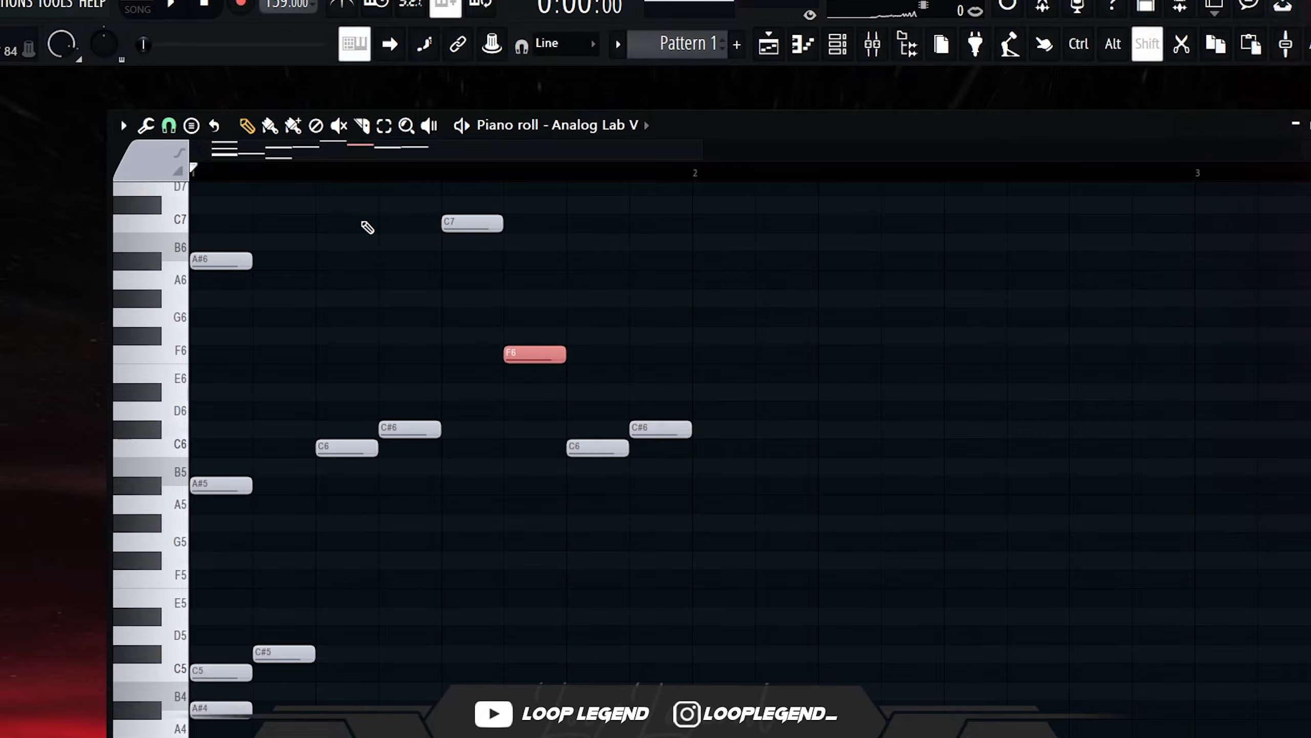
{"action": "key", "text": "space"}
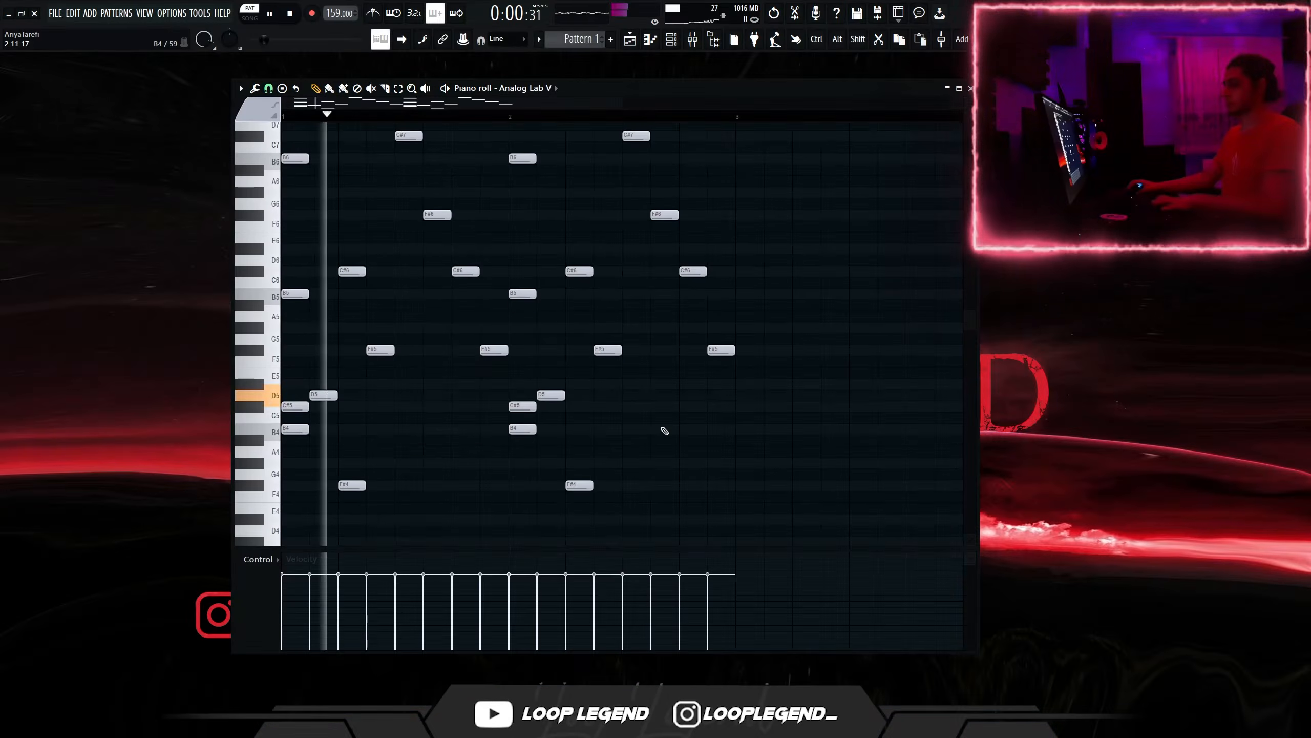
In bar 2, change the beat-three C#7 note to D7 and place a C#7 note on beat four.
{"action": "scroll", "coordinate": [665, 431], "scroll_direction": "up", "scroll_amount": 1}
{"action": "key", "text": "space"}
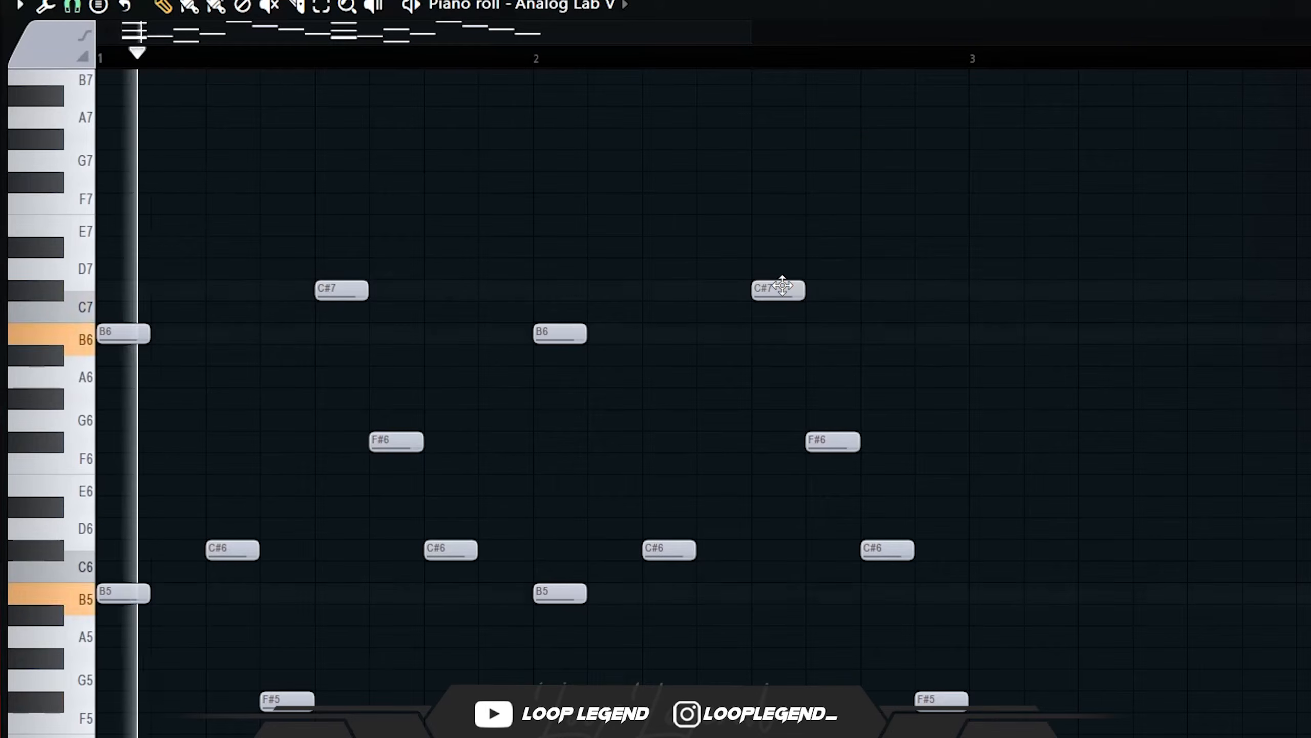
{"action": "mouse_move", "coordinate": [783, 286]}
{"action": "left_mouse_down"}
{"action": "mouse_move", "coordinate": [781, 260]}
{"action": "mouse_move", "coordinate": [834, 290]}
{"action": "mouse_move", "coordinate": [871, 291]}
{"action": "left_mouse_up"}
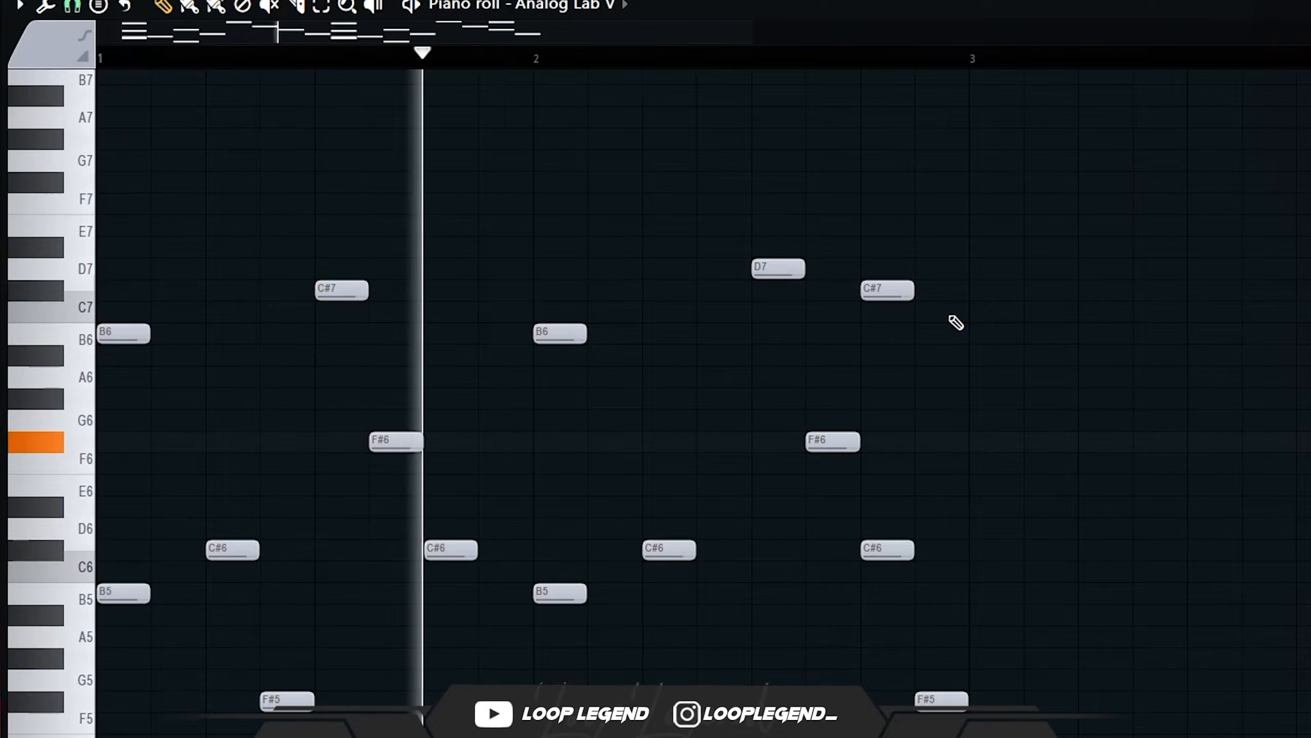
Duplicate the whole two-bar melody to fill four bars.
{"action": "key", "text": "ctrl+a"}
{"action": "key", "text": "ctrl+b"}
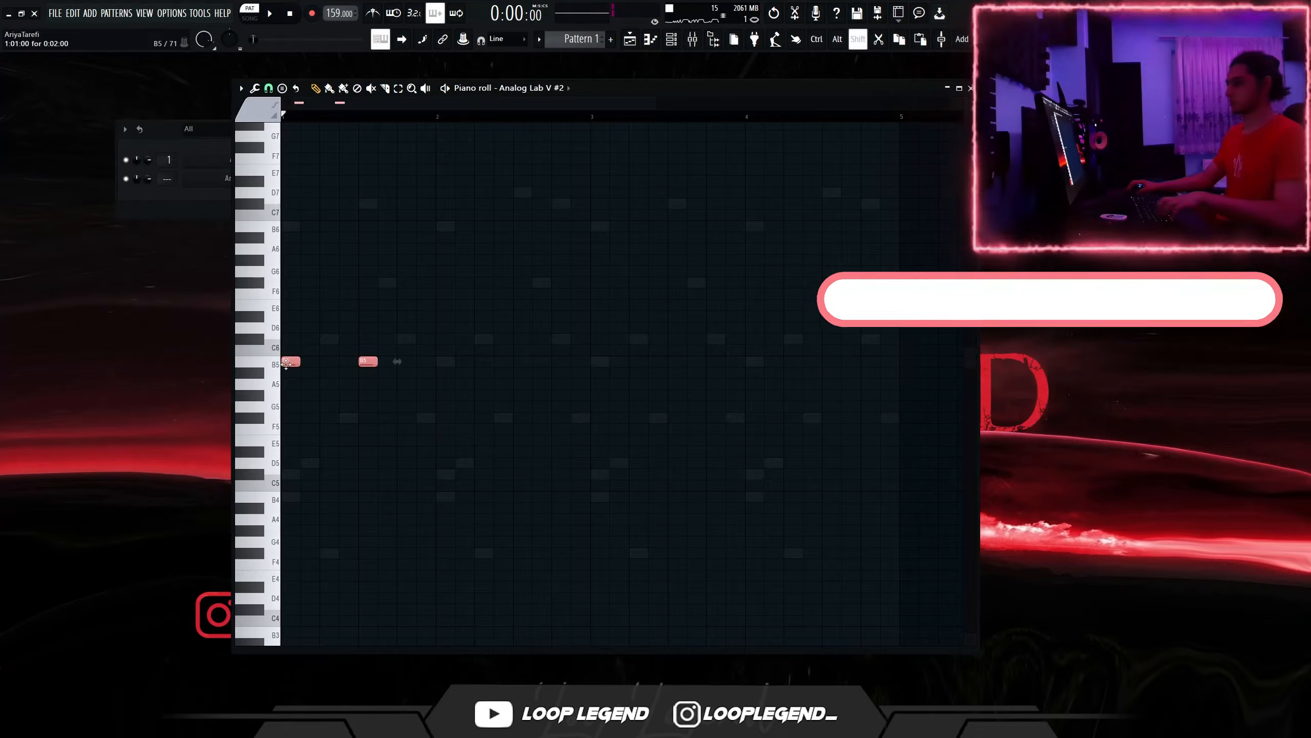
Repeat the two B5 notes in bar 2 one octave higher at B6, and play the second Analog Lab V part.
{"action": "key", "text": "ctrl+Up"}
{"action": "key", "text": "space"}
{"action": "scroll", "coordinate": [408, 356], "scroll_direction": "up", "scroll_amount": 4}
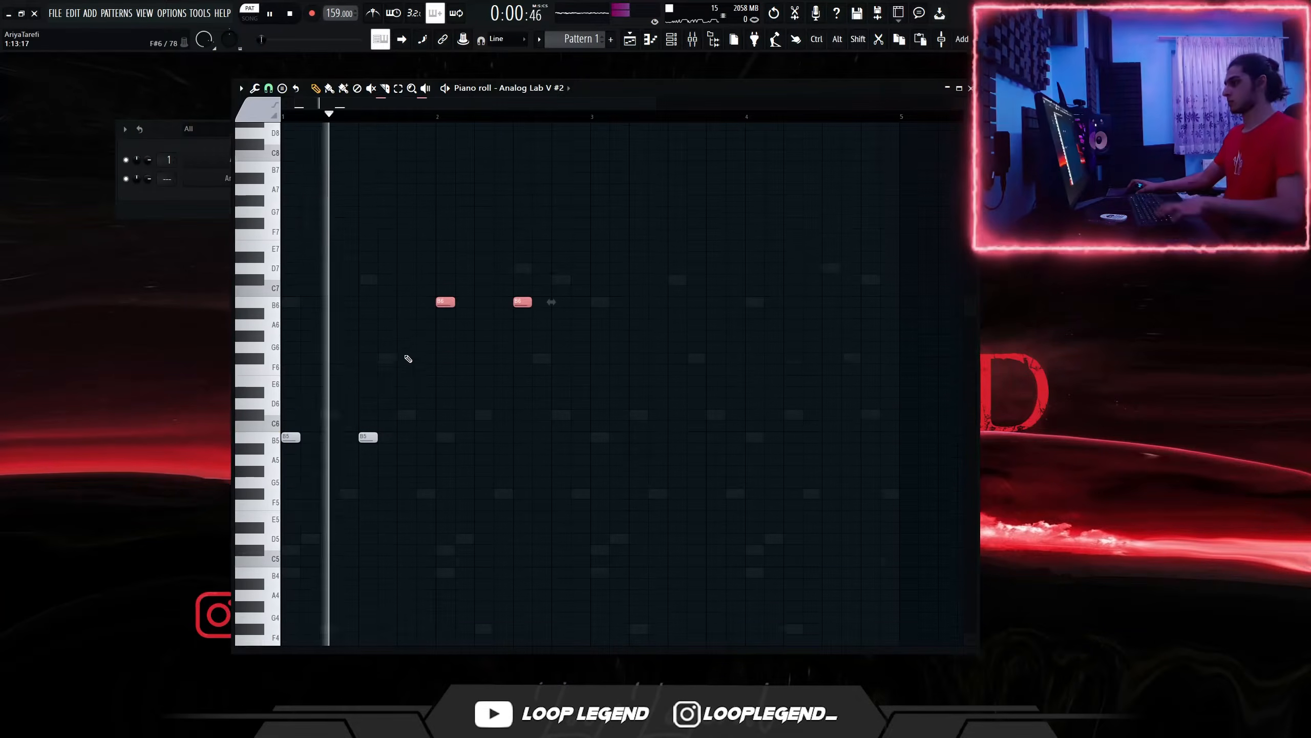
Select the two B5 and two B6 notes and lengthen each to one full beat.
{"action": "left_click_drag", "start_coordinate": [620, 288], "coordinate": [282, 558]}
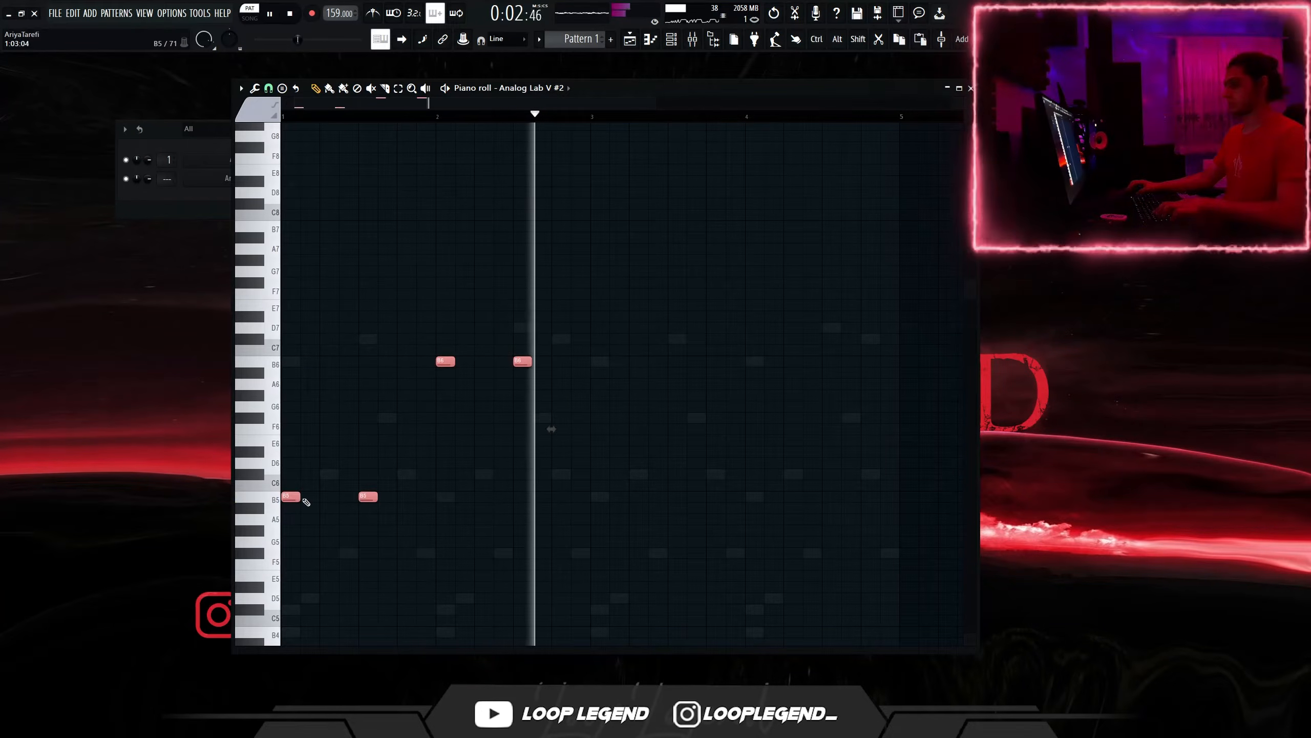
{"action": "key", "text": "space"}
{"action": "left_click_drag", "start_coordinate": [297, 498], "coordinate": [324, 494]}
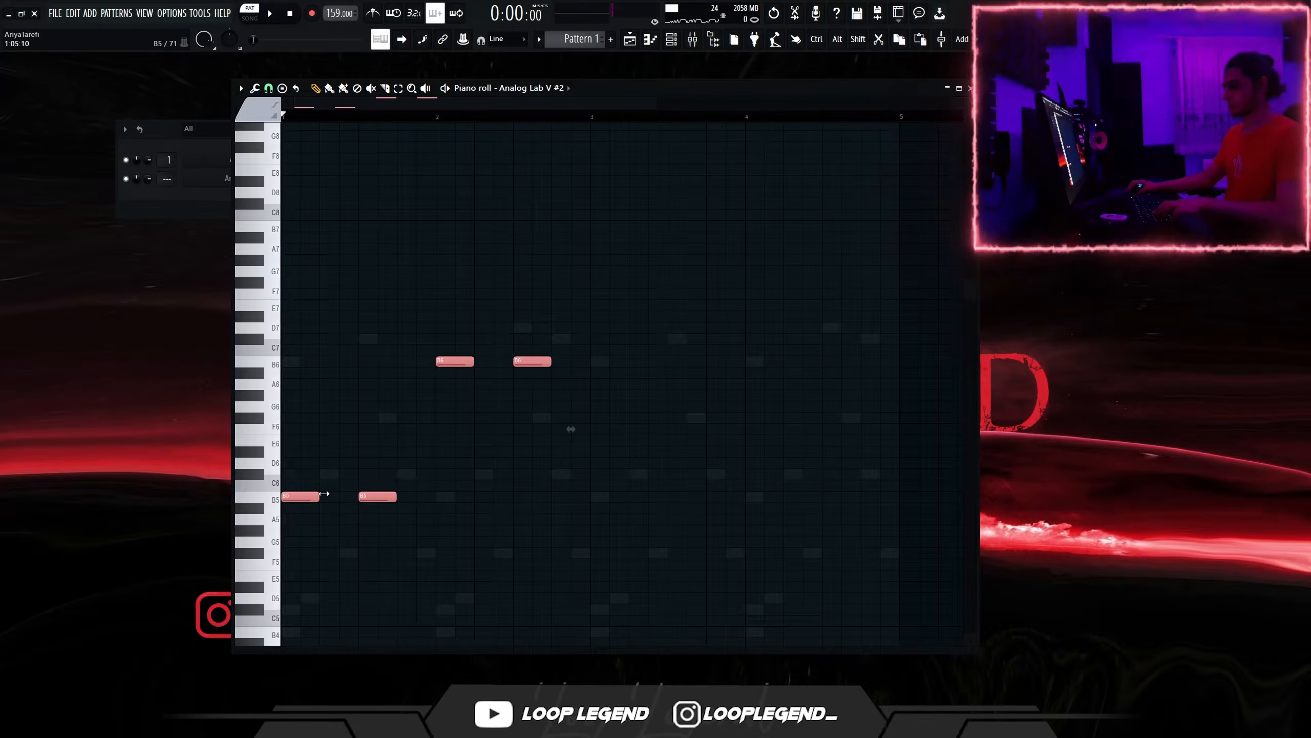
Add an F#6 note on beat one, C#6 on beat two and F#5 on beat four of bar 1.
{"action": "left_click", "coordinate": [301, 502]}
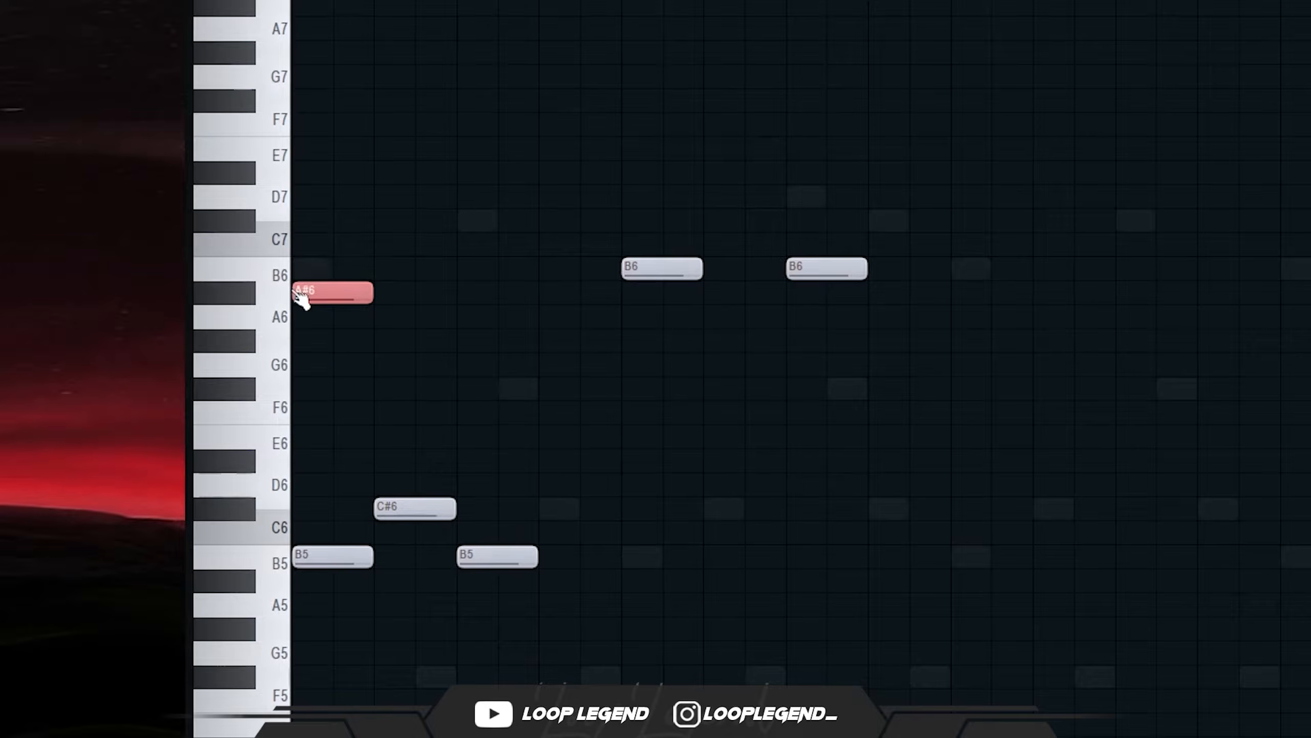
{"action": "key", "text": "space"}
{"action": "left_click", "coordinate": [461, 388]}
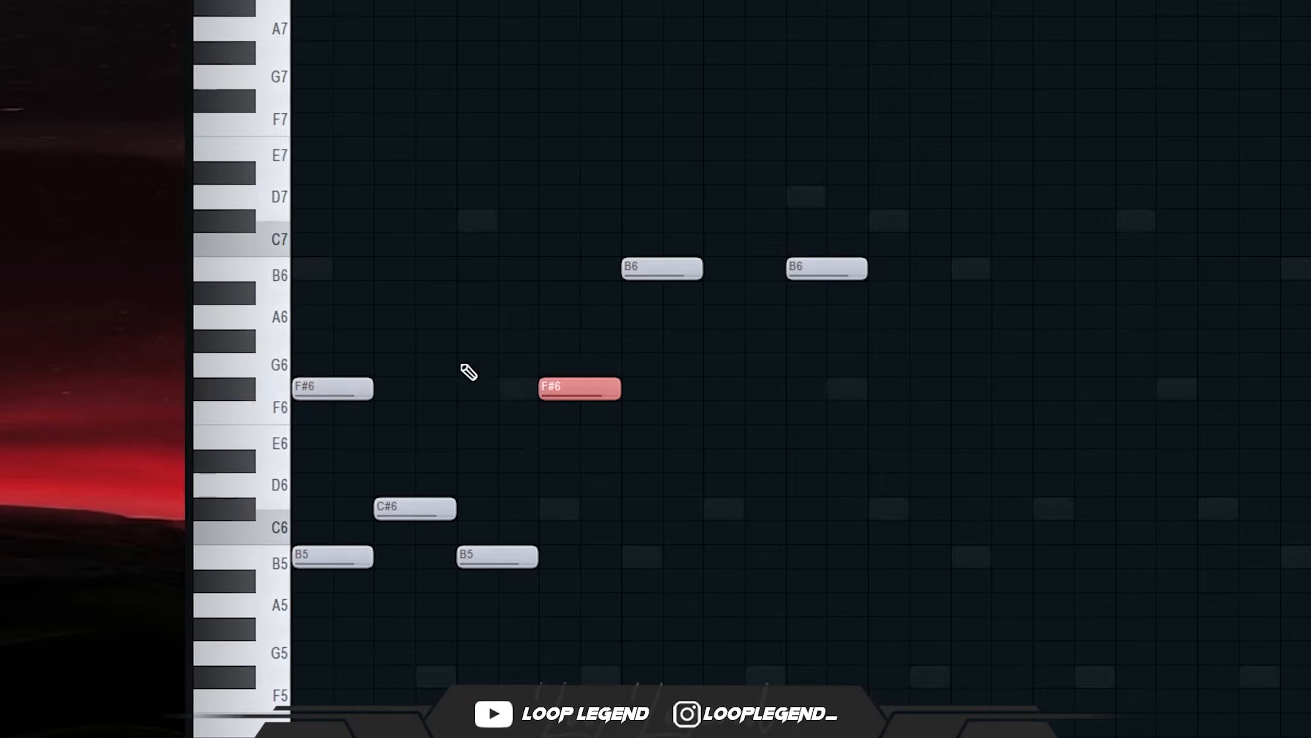
{"action": "key", "text": "ctrl+Down"}
{"action": "scroll", "coordinate": [503, 535], "scroll_direction": "down", "scroll_amount": 3}
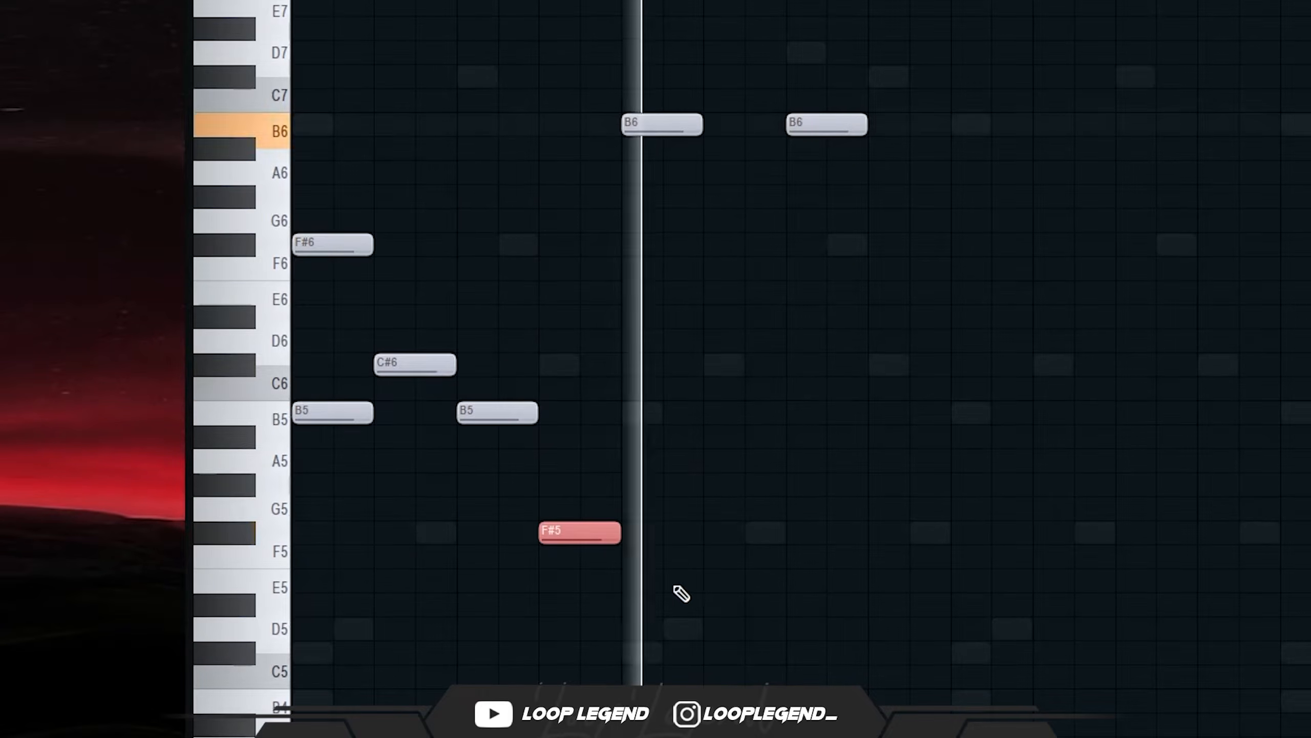
Add a B6 note half a beat into bar 1 and a D7 note on beat two.
{"action": "left_click_drag", "start_coordinate": [1006, 462], "coordinate": [749, 285]}
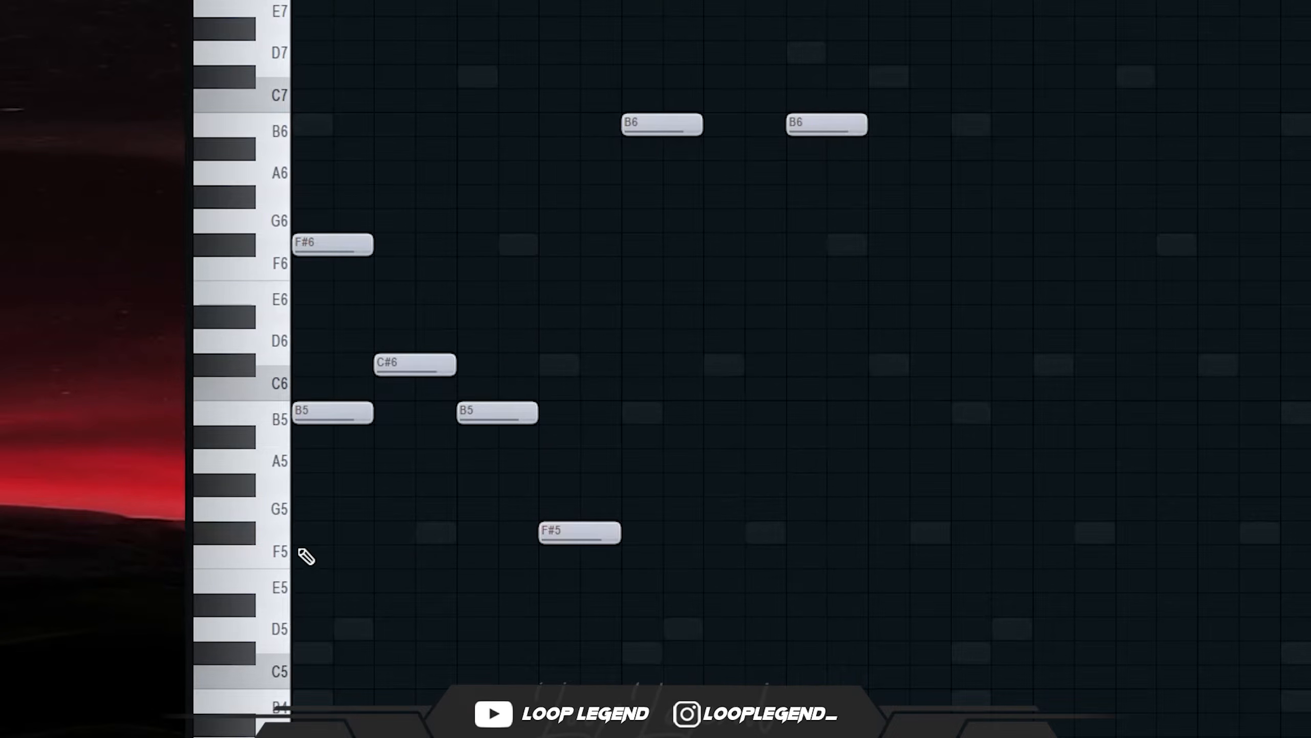
{"action": "scroll", "coordinate": [306, 556], "scroll_direction": "up", "scroll_amount": 2, "text": "ctrl"}
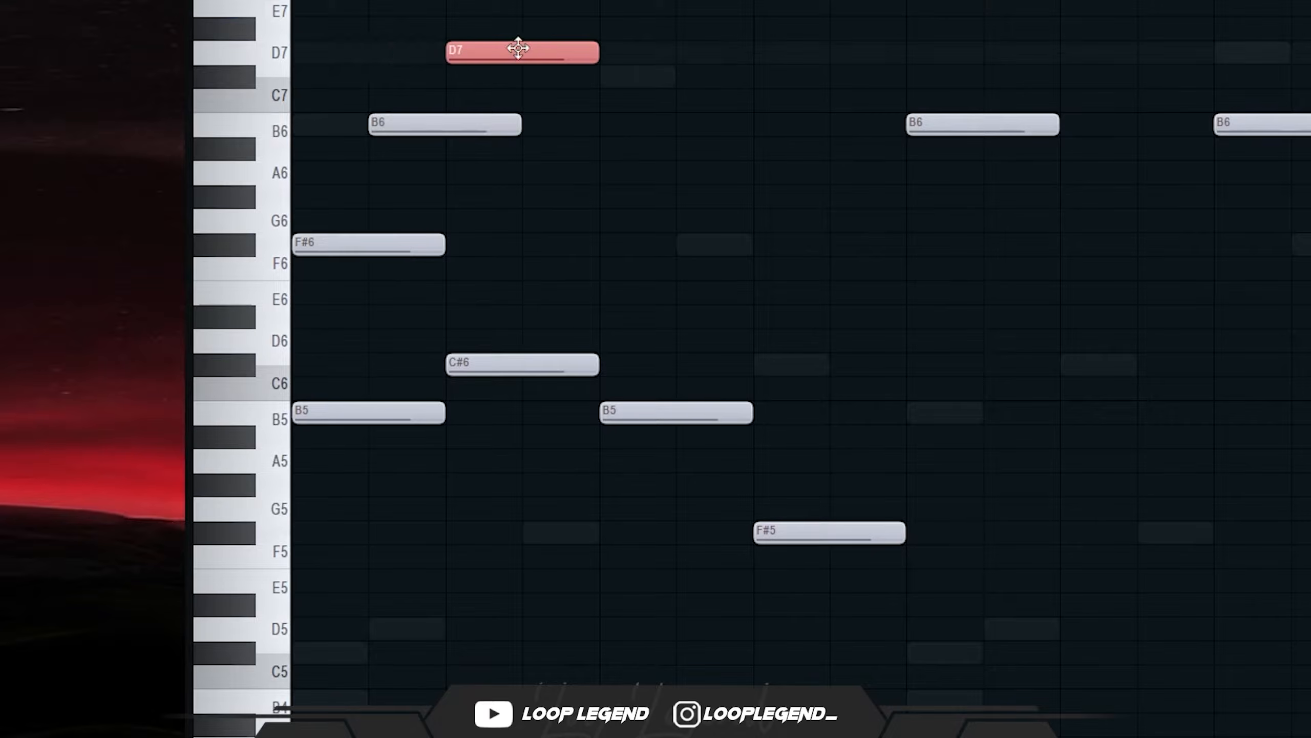
{"action": "scroll", "coordinate": [929, 274], "scroll_direction": "down", "scroll_amount": 1, "text": "ctrl"}
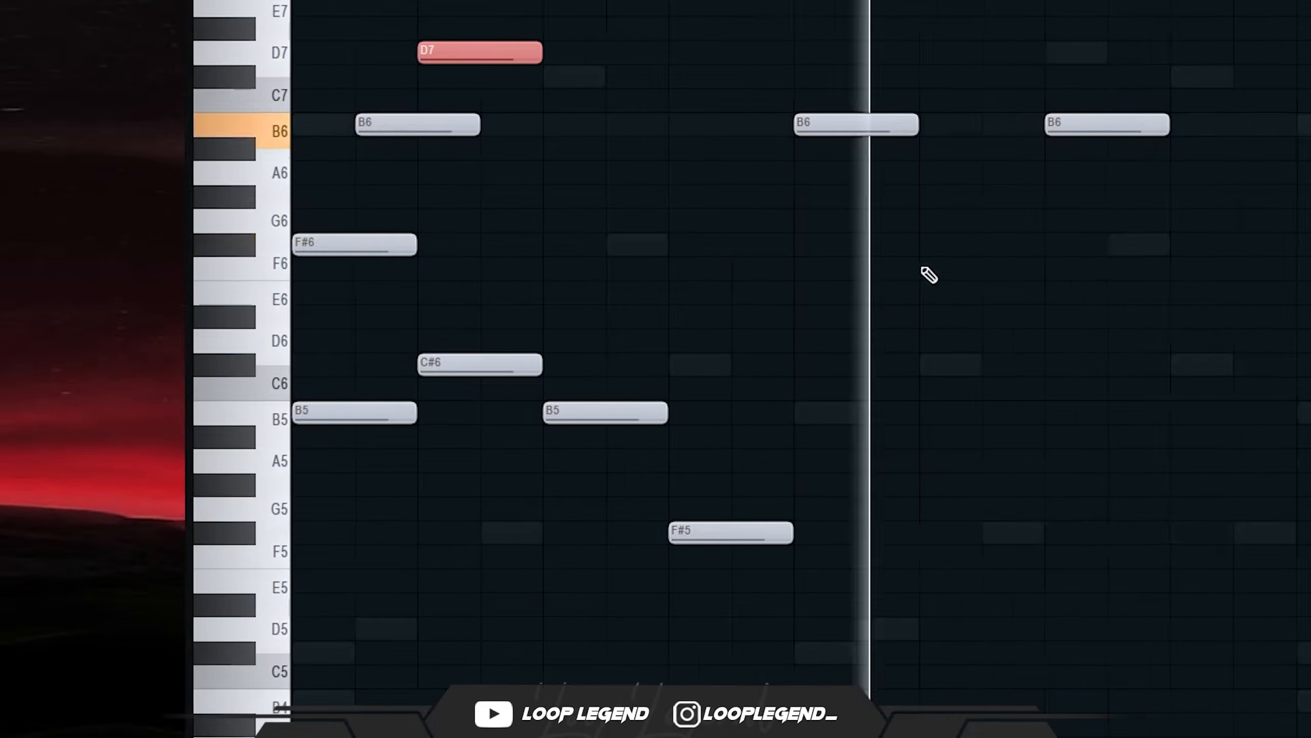
Replace bar 2 with a copy of bar 1, and raise the copied F#6, B6, D7 and B5 notes by one octave.
{"action": "left_click_drag", "start_coordinate": [1179, 5], "coordinate": [790, 237]}
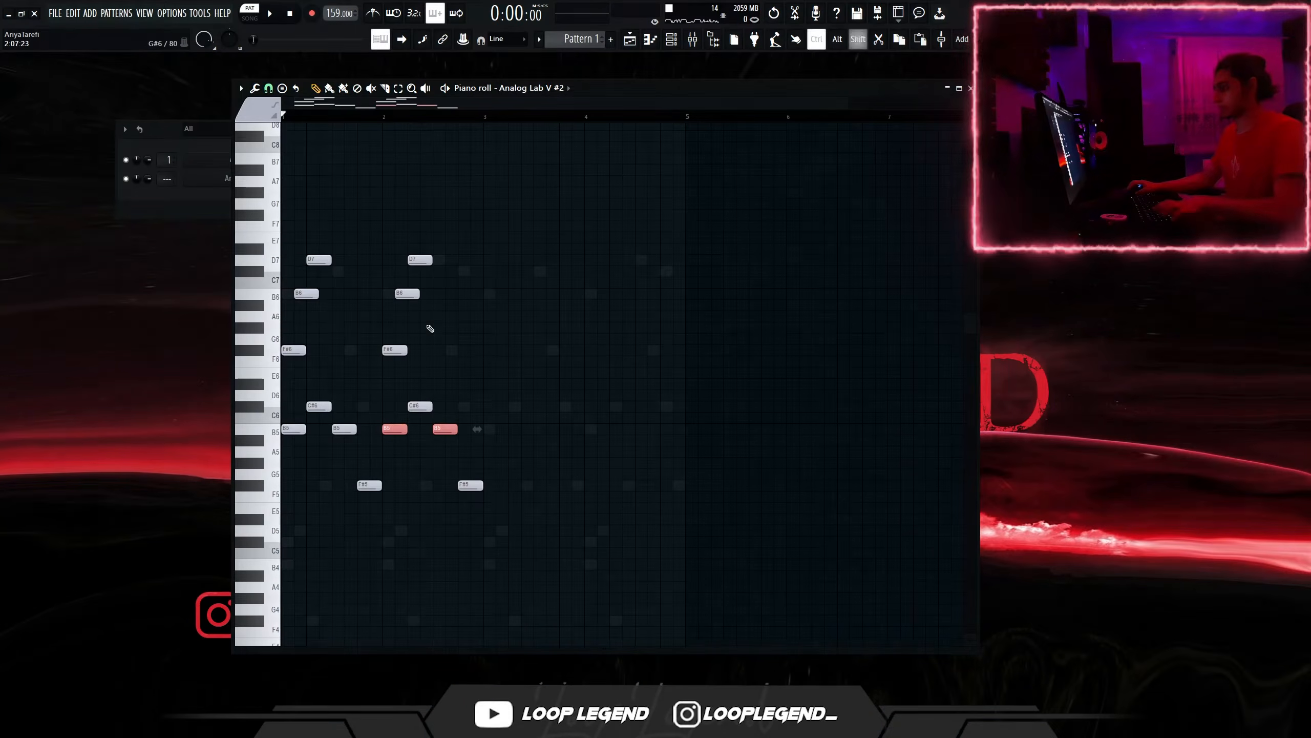
{"action": "left_click_drag", "start_coordinate": [413, 283], "coordinate": [381, 226]}
{"action": "key", "text": "ctrl+Up"}
{"action": "key", "text": "space"}
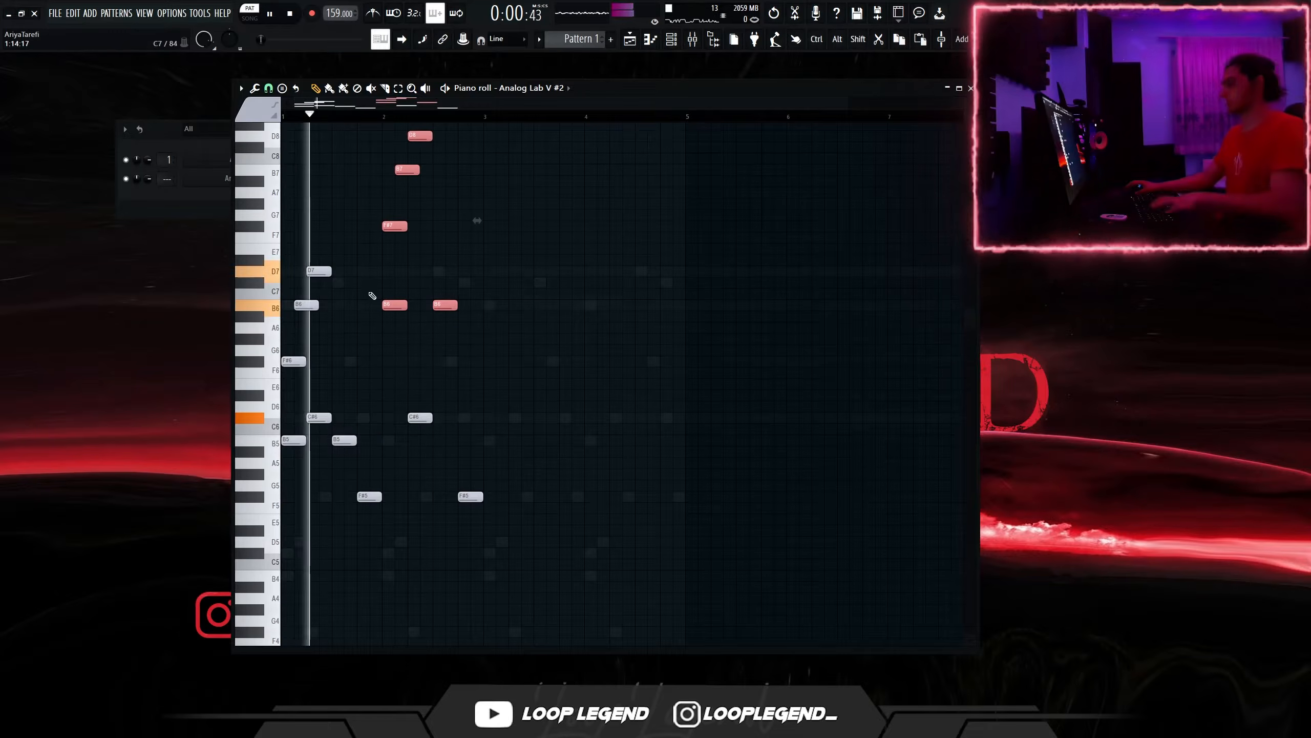
{"action": "scroll", "coordinate": [407, 377], "scroll_direction": "up", "scroll_amount": 1}
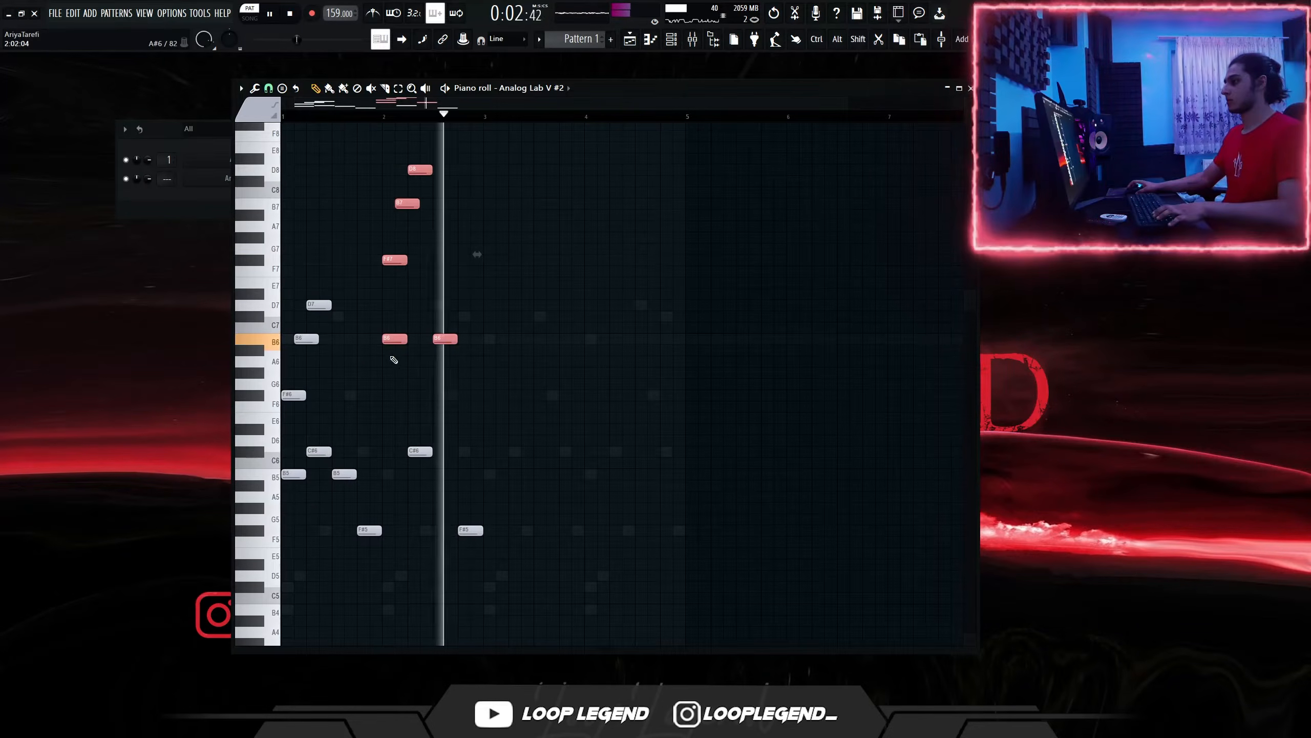
Duplicate the two-bar counter-melody to fill four bars and clear the note selection.
{"action": "key", "text": "ctrl+b"}
{"action": "key", "text": "ctrl+d"}
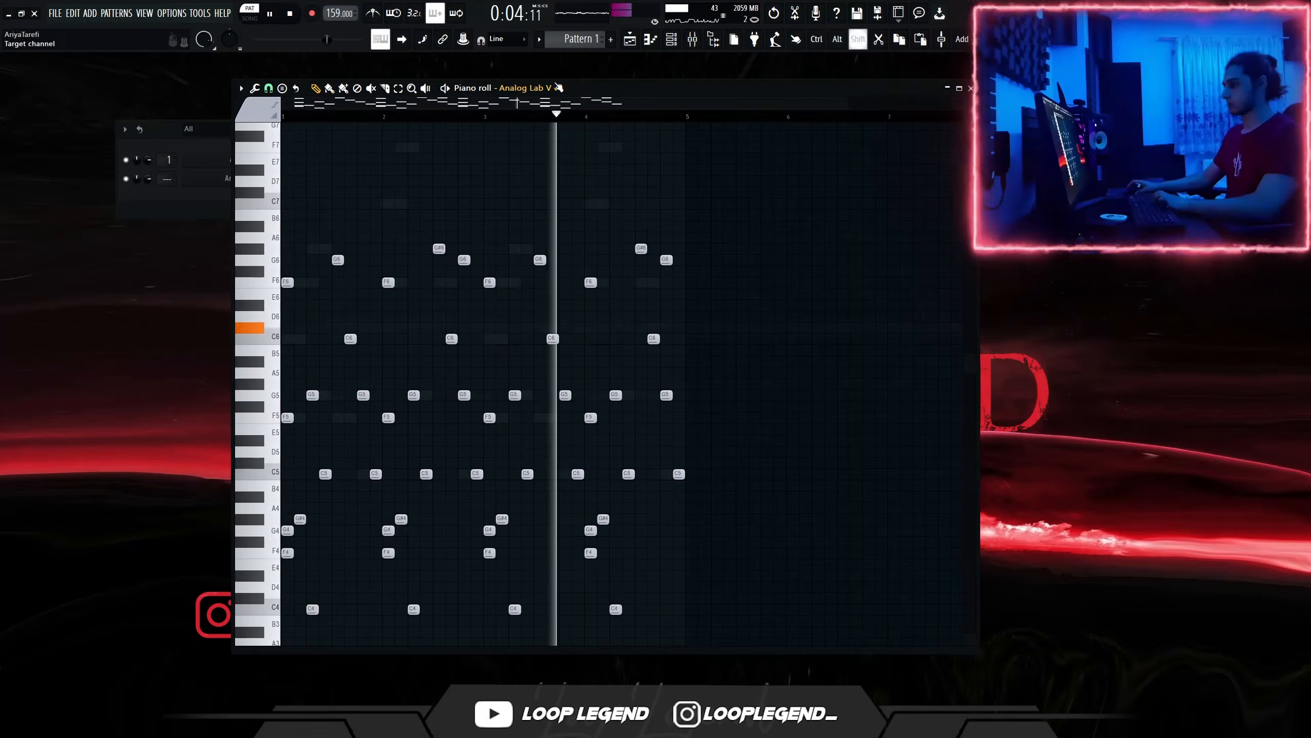
Load the Psp rhythmic sequence preset for a new layer and place an F6 note at the start of its piano roll.
{"action": "scroll", "coordinate": [296, 177], "scroll_direction": "down", "scroll_amount": 2}
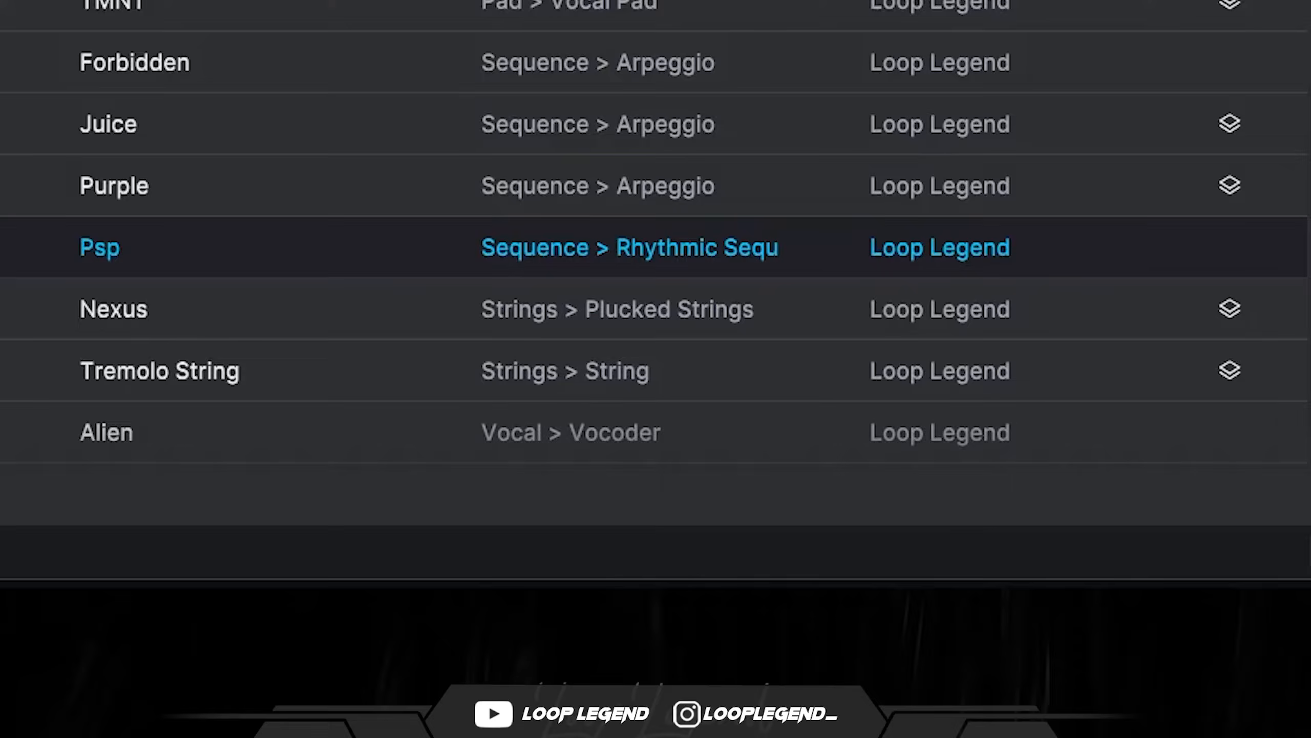
{"action": "left_click", "coordinate": [815, 318]}
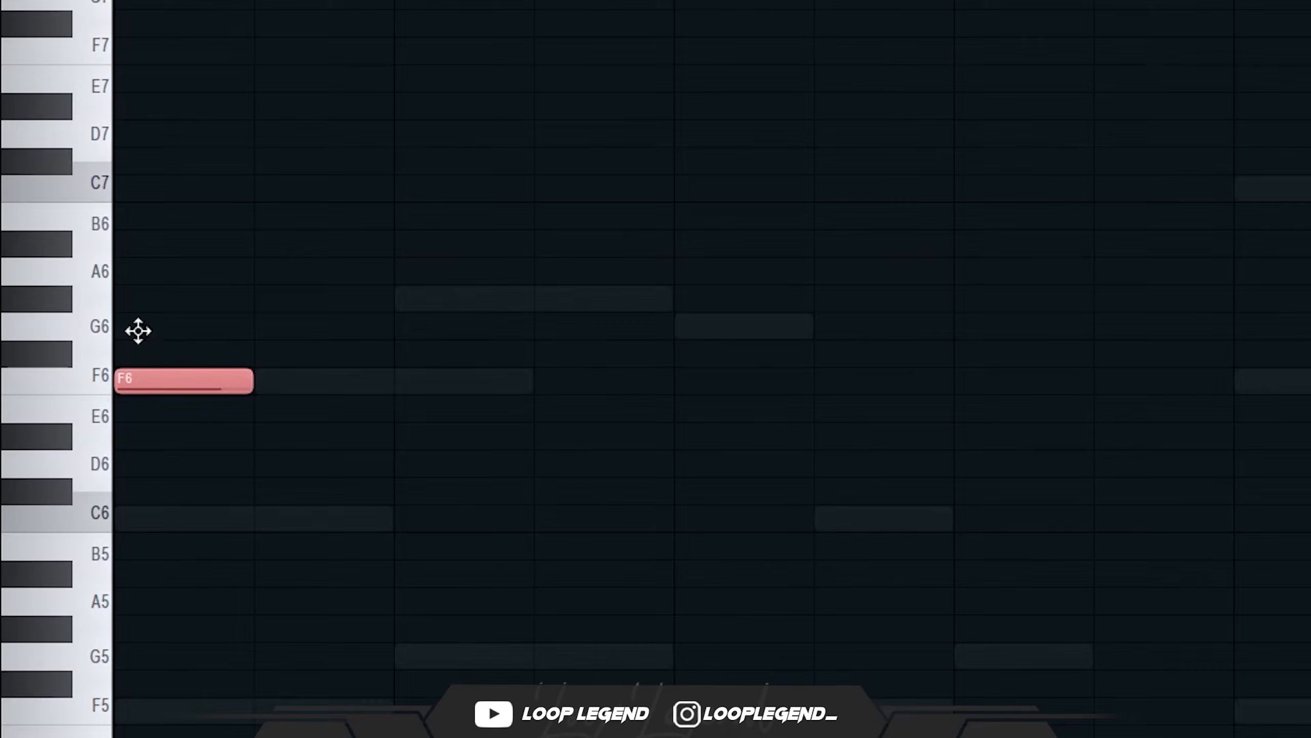
Add staggered G6, G#6, A#6, C7 and C#7 notes rising just after the F6 at the start of bar 1.
{"action": "left_click", "coordinate": [137, 323]}
{"action": "left_click", "coordinate": [156, 299]}
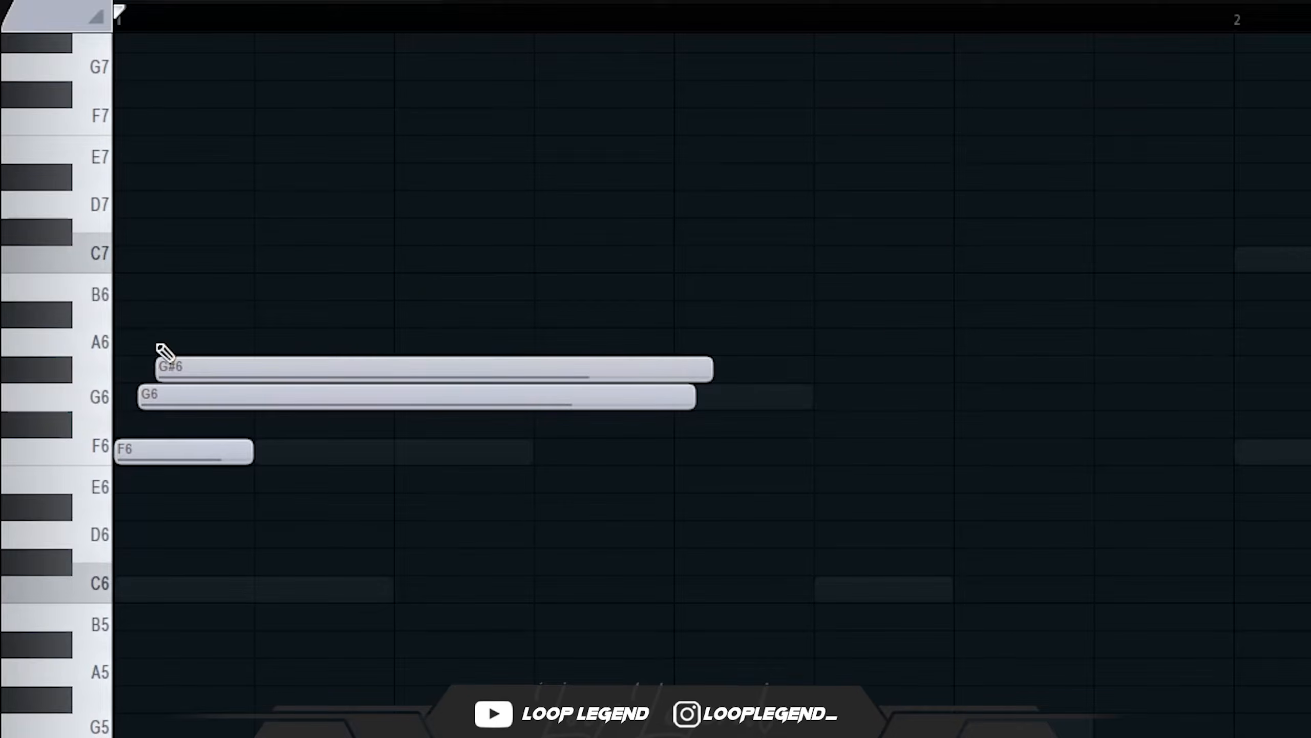
{"action": "left_click", "coordinate": [160, 342]}
{"action": "left_click", "coordinate": [170, 314]}
{"action": "right_click", "coordinate": [168, 341]}
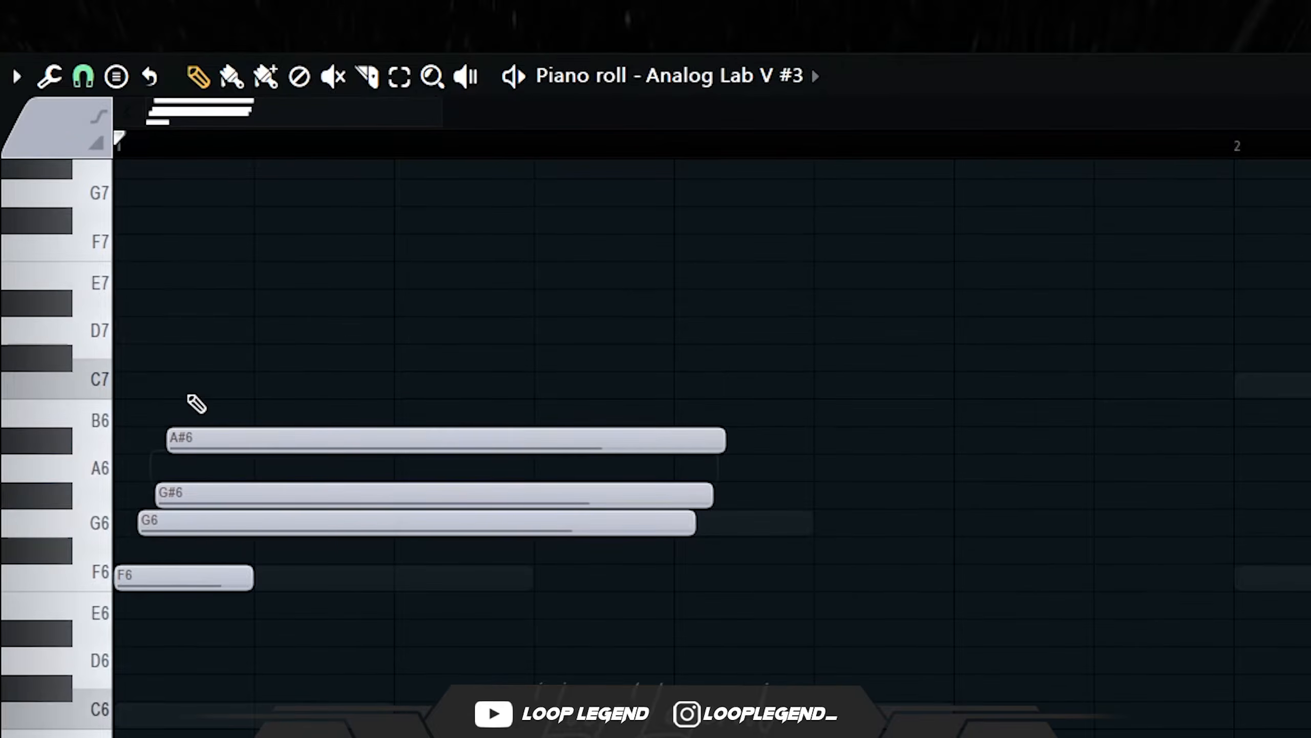
{"action": "left_click", "coordinate": [193, 381]}
{"action": "left_click", "coordinate": [225, 358]}
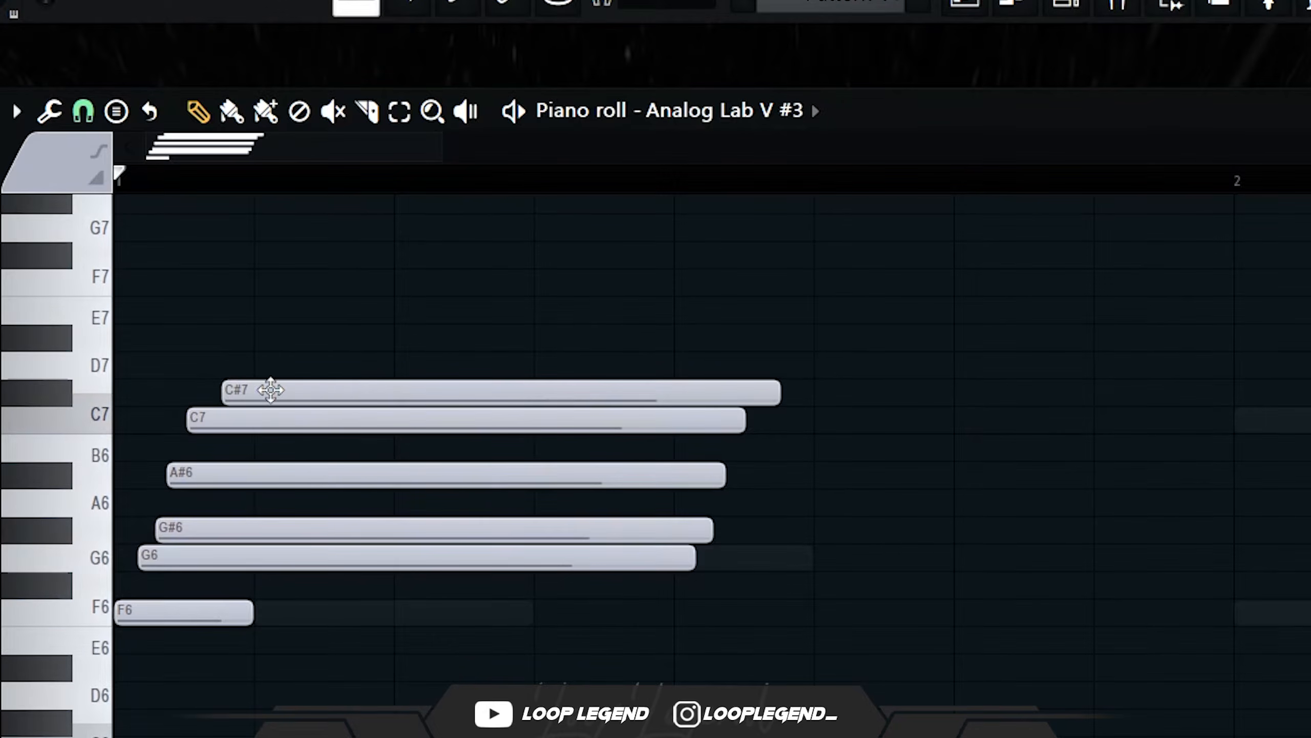
Delete the C#7, A#6 and G6 notes from the staggered run in bar 1.
{"action": "right_click", "coordinate": [747, 381]}
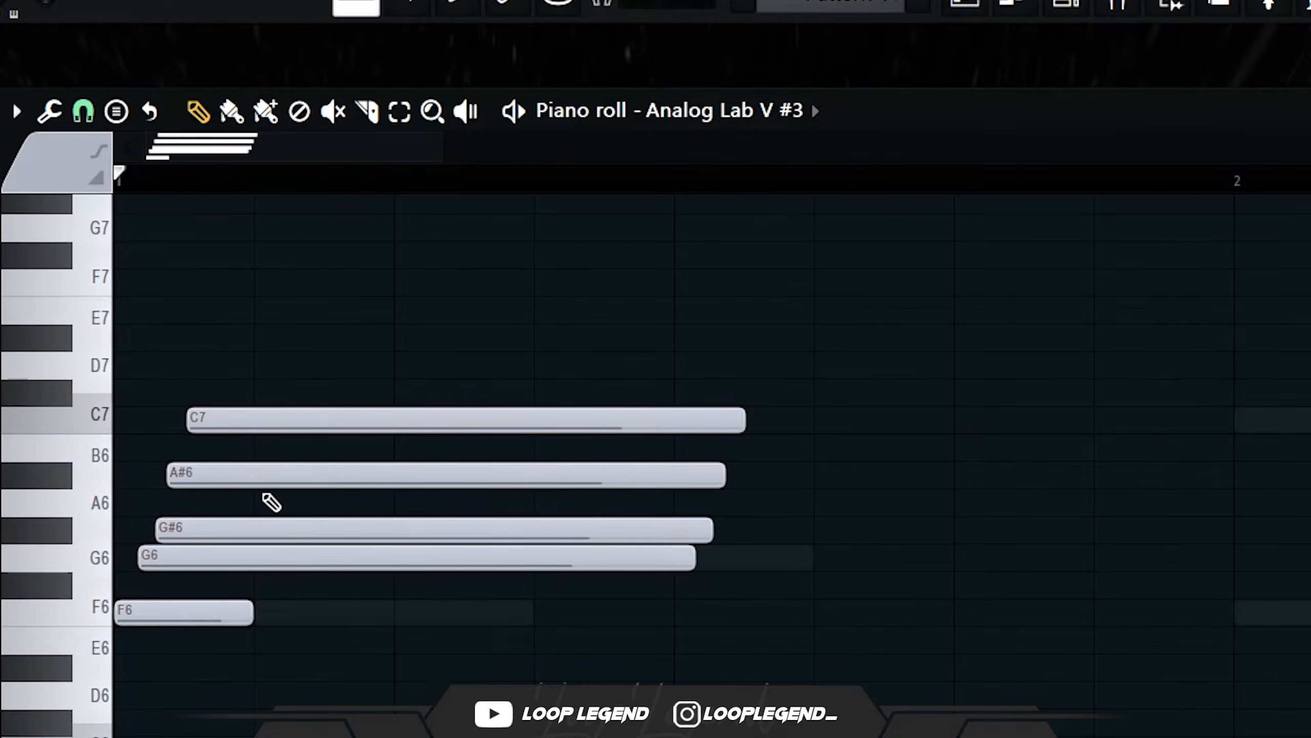
{"action": "right_click", "coordinate": [244, 486]}
{"action": "right_click", "coordinate": [183, 558]}
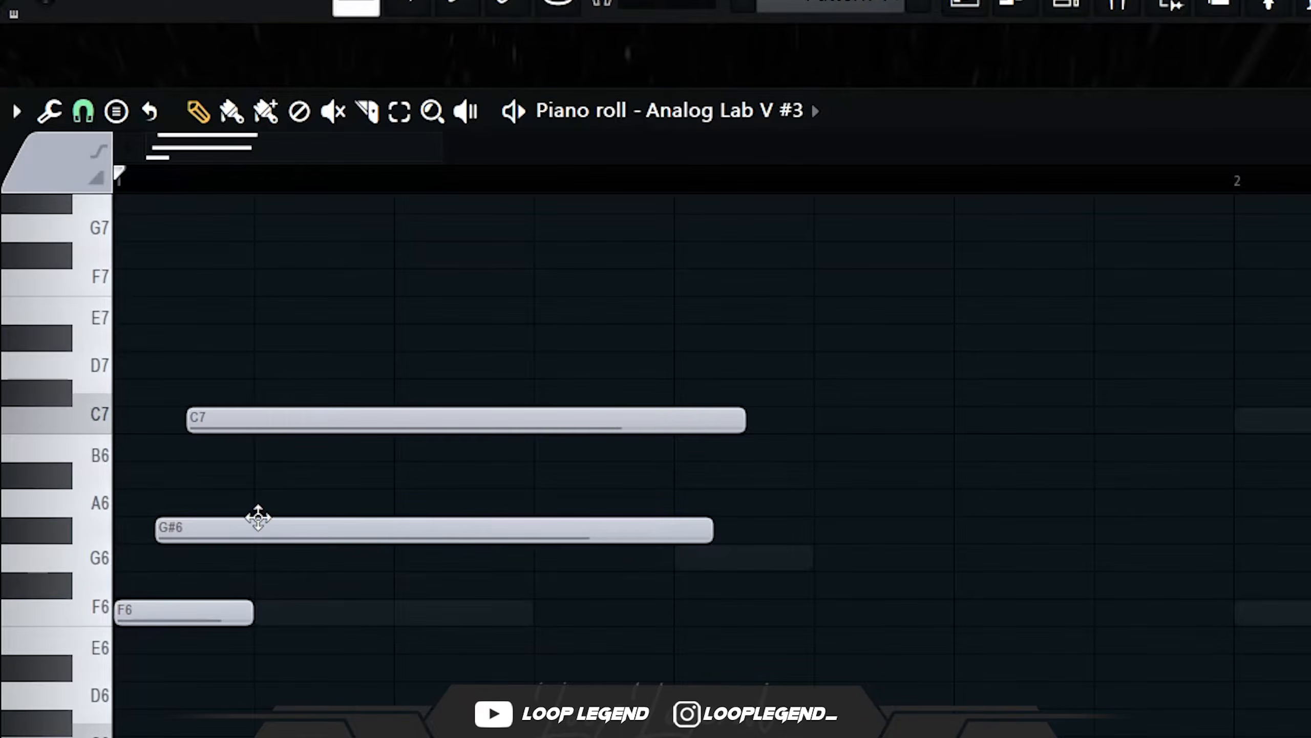
Make the three remaining notes one beat long, raise the middle one to A#6, and play the result.
{"action": "key", "text": "ctrl+a"}
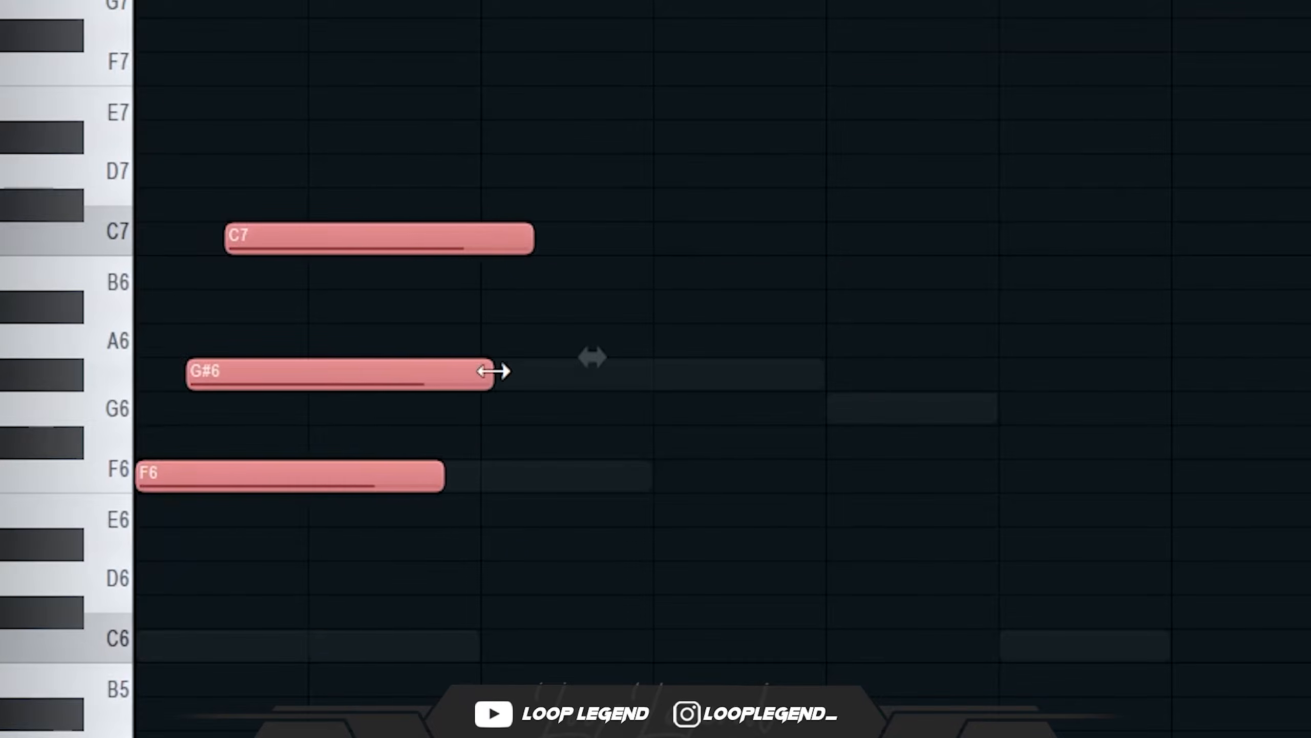
{"action": "left_click_drag", "start_coordinate": [495, 371], "coordinate": [531, 364]}
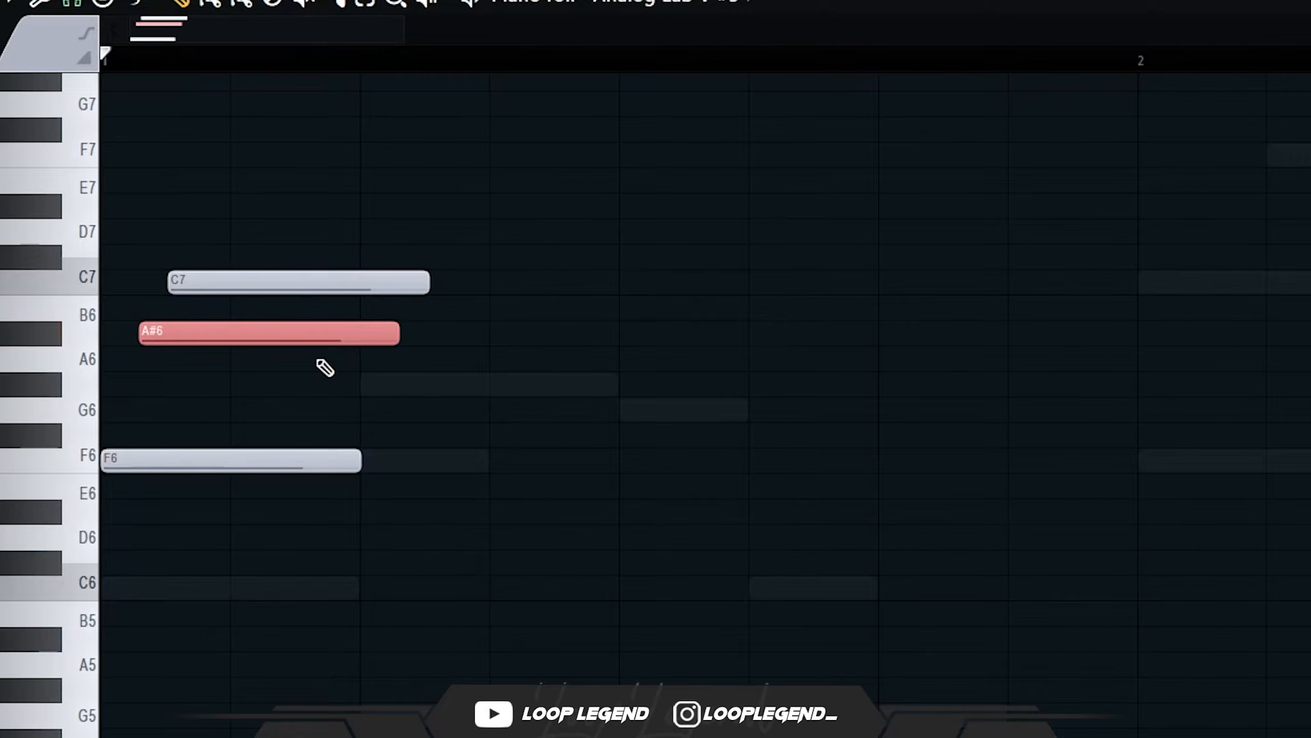
{"action": "key", "text": "space"}
Add a one-beat G#6 halfway through beat two and two half-beat G6 notes on beat four of bar 1.
{"action": "left_click", "coordinate": [491, 383]}
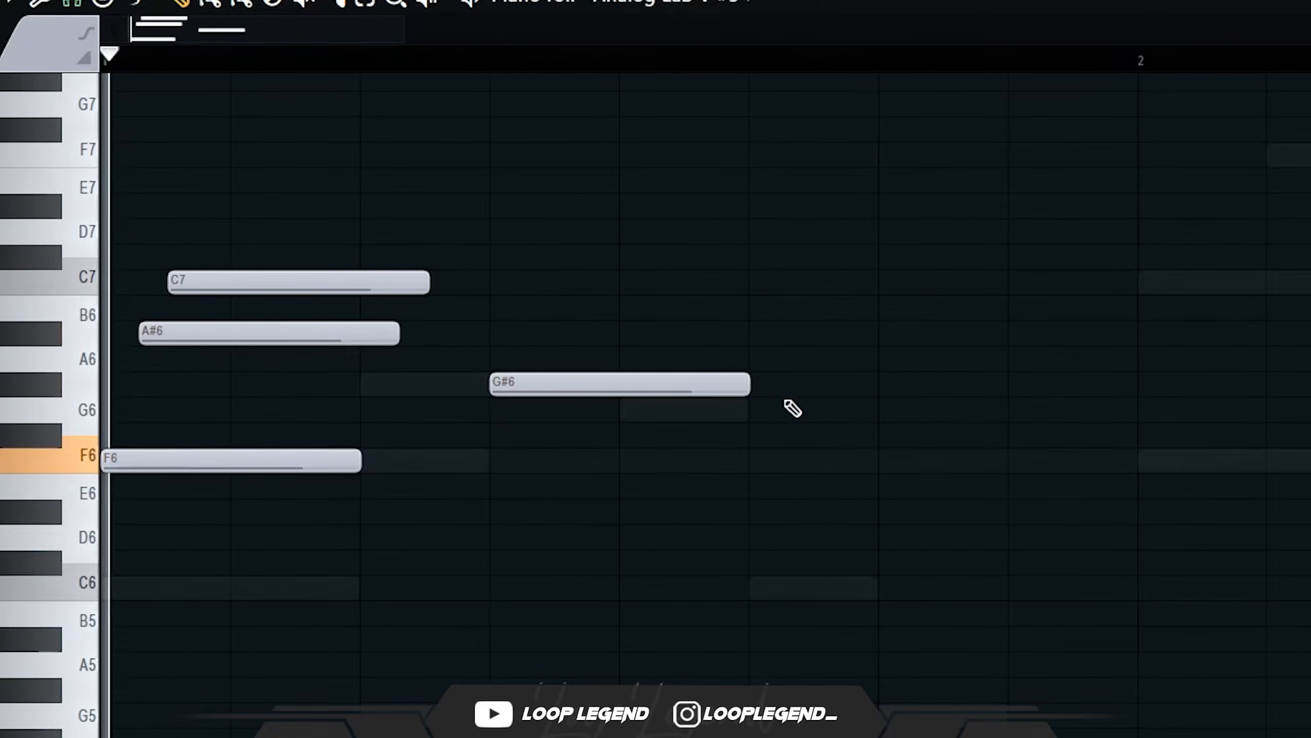
{"action": "left_click", "coordinate": [882, 408]}
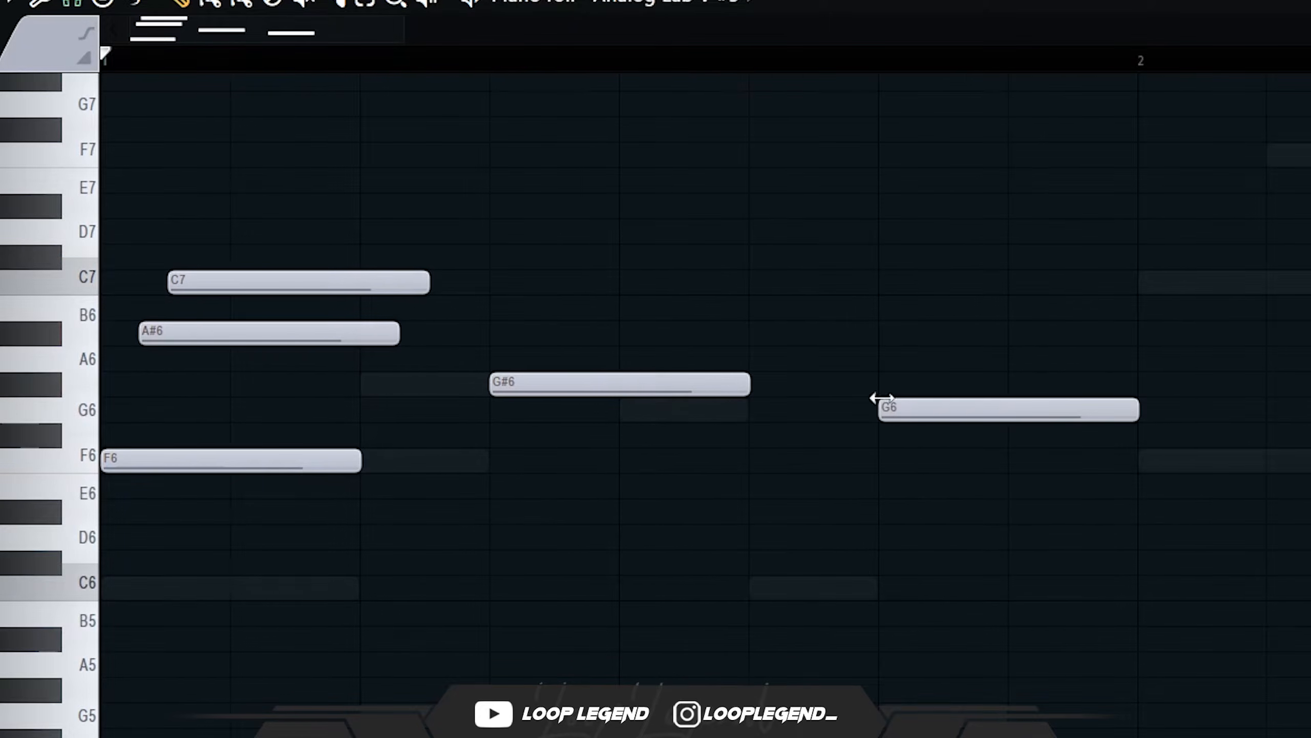
{"action": "scroll", "coordinate": [882, 399], "scroll_direction": "down", "scroll_amount": 1}
{"action": "key", "text": "space"}
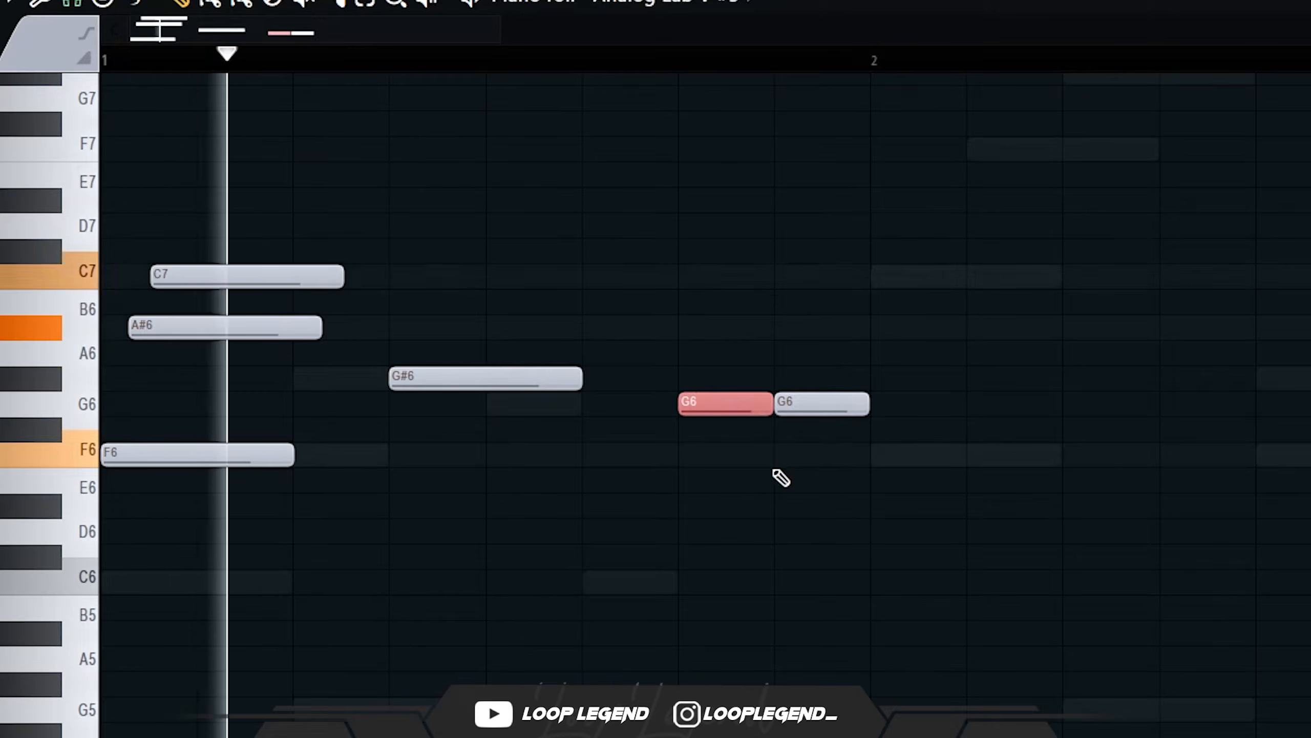
Duplicate the bar 1 phrase into bar 2, clear the note selection, and play it back.
{"action": "key", "text": "ctrl+d"}
{"action": "key", "text": "ctrl+b"}
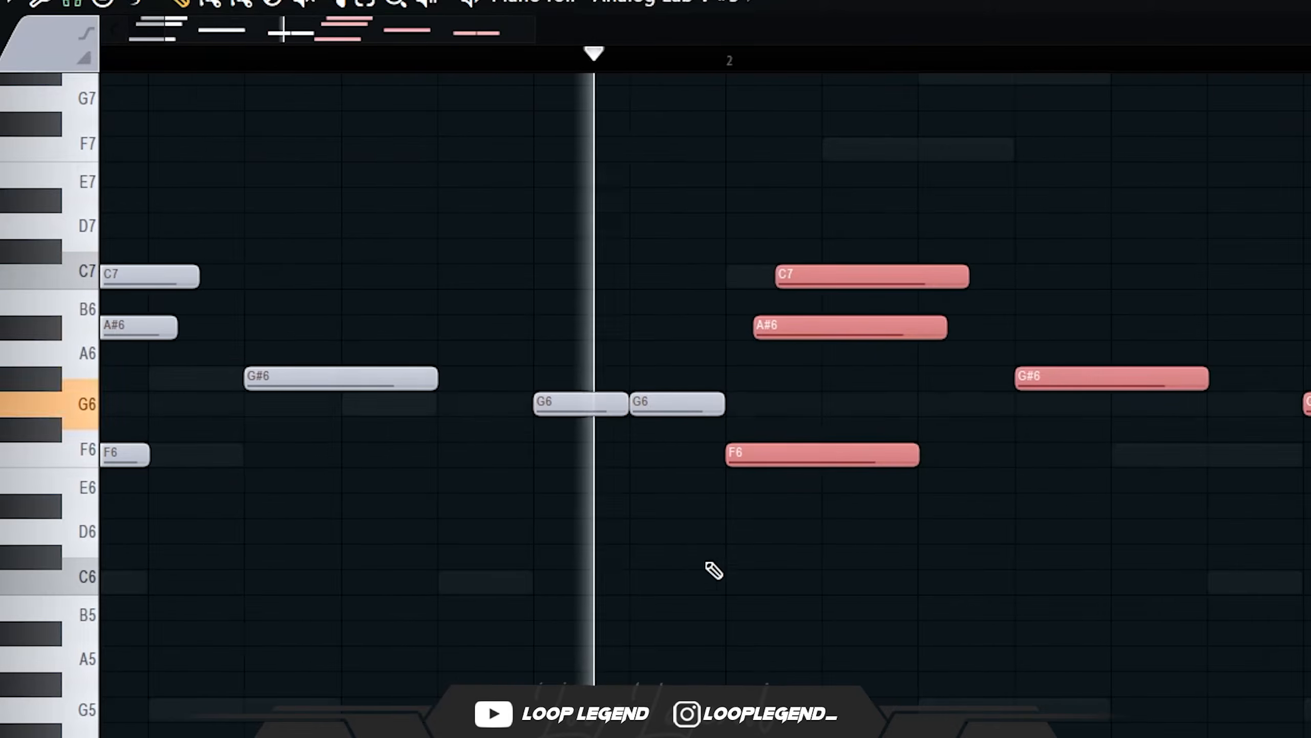
{"action": "key", "text": "space"}
{"action": "scroll", "coordinate": [358, 470], "scroll_direction": "down", "scroll_amount": 2}
{"action": "key", "text": "ctrl+d"}
{"action": "key", "text": "space"}
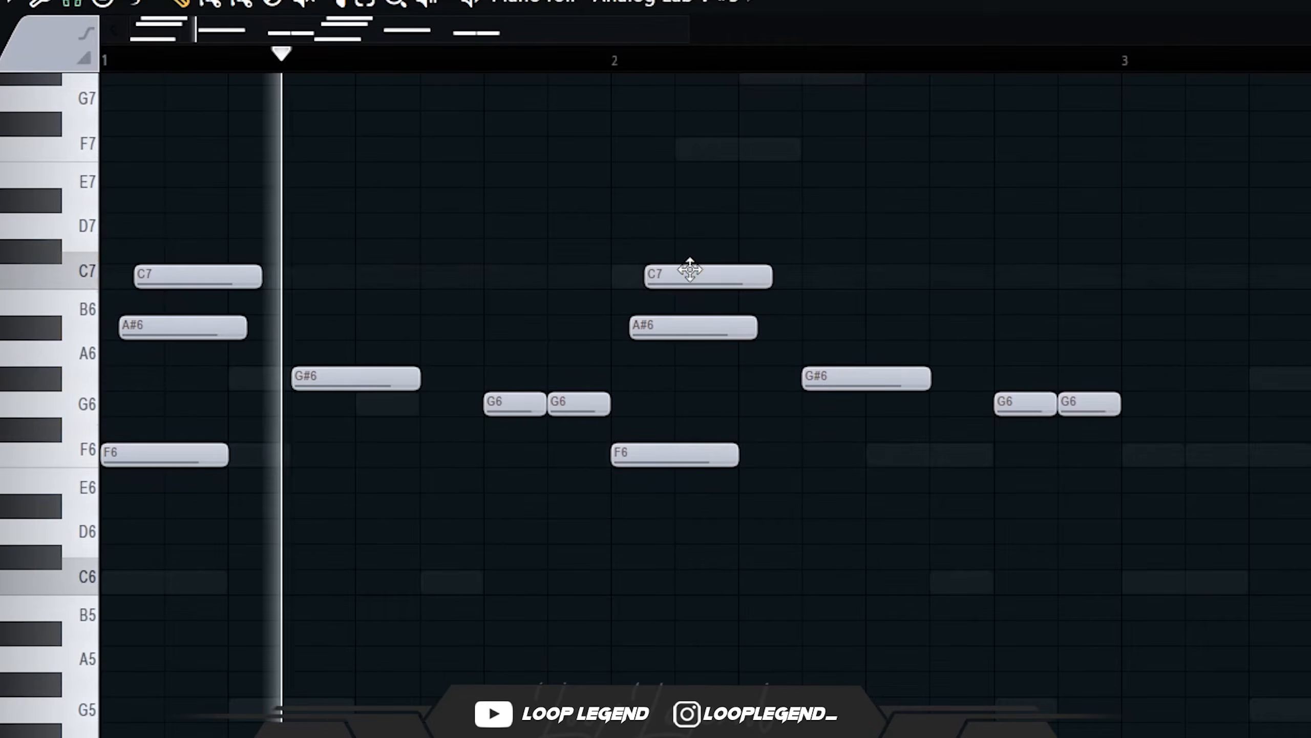
In bar 2, lower the copied A#6 note to G6 and delete the copied C7 note.
{"action": "left_click_drag", "start_coordinate": [691, 266], "coordinate": [691, 238]}
{"action": "left_click_drag", "start_coordinate": [692, 326], "coordinate": [684, 382]}
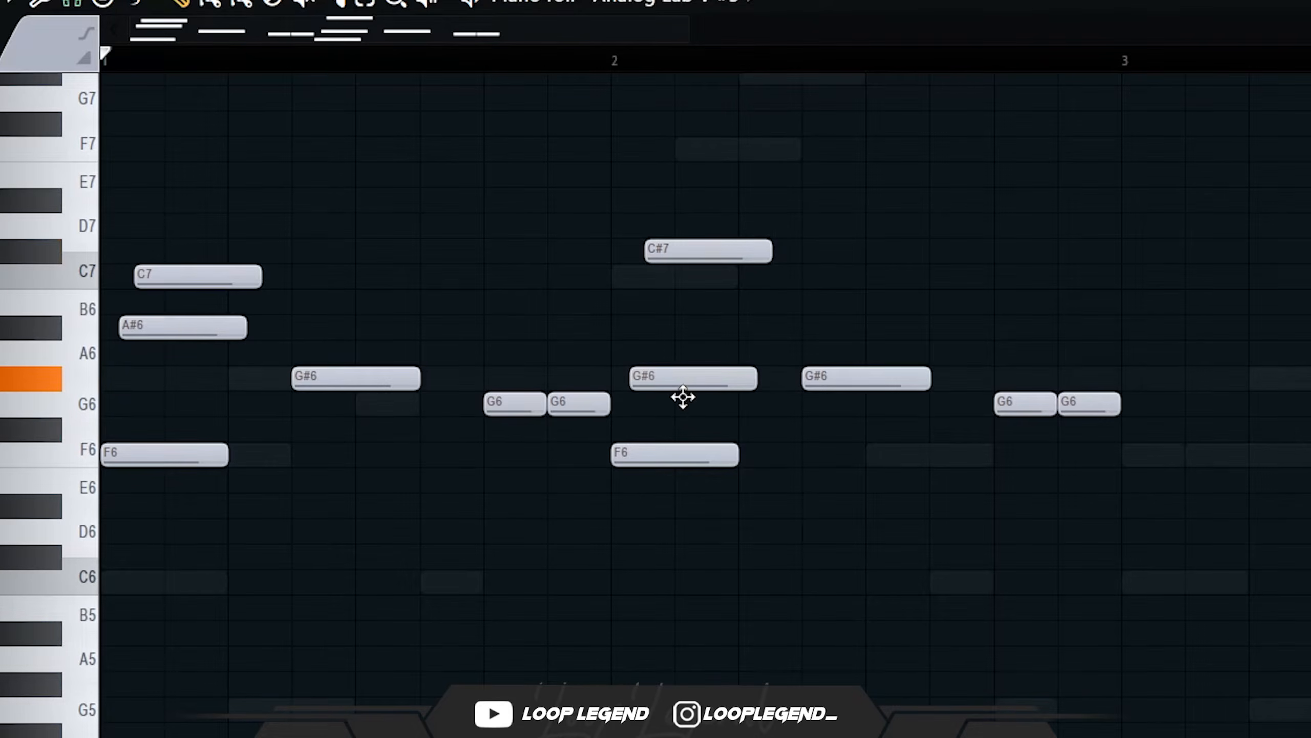
{"action": "left_click_drag", "start_coordinate": [712, 252], "coordinate": [709, 296]}
{"action": "right_click", "coordinate": [708, 279]}
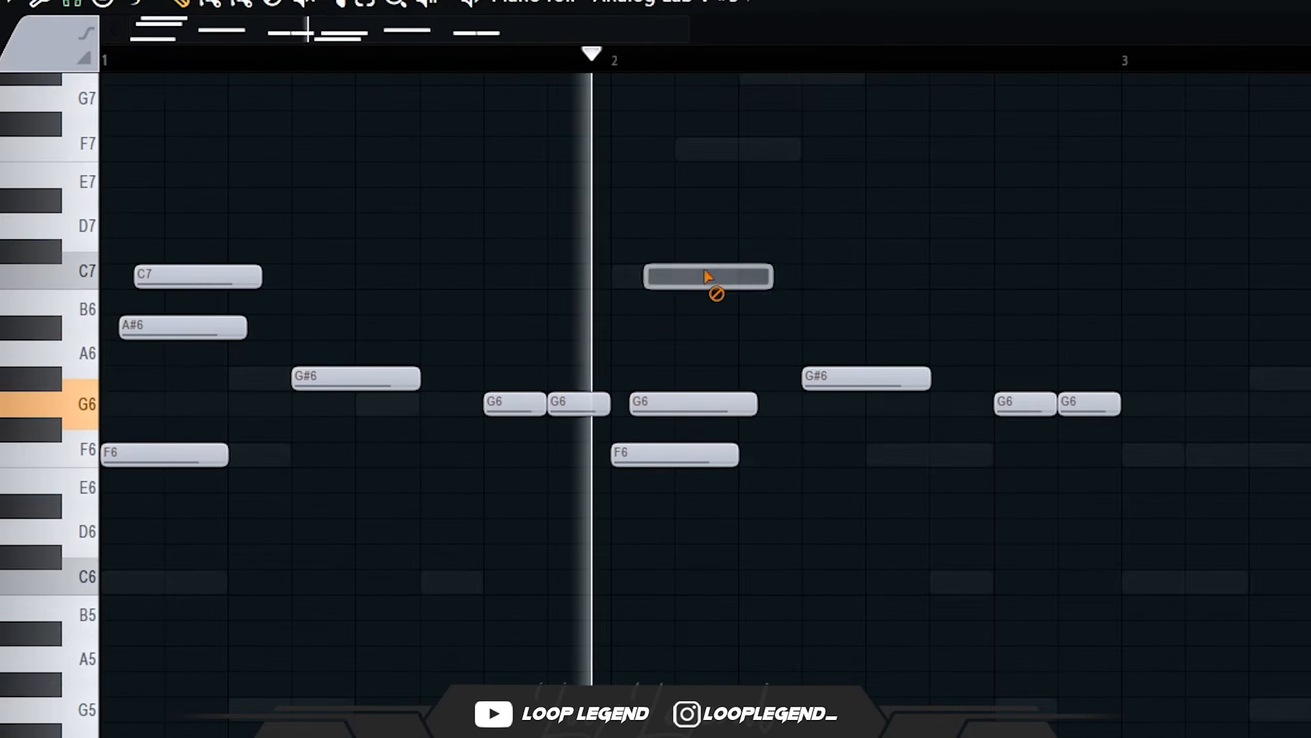
Duplicate the two-bar phrase to fill four bars and clear the note selection.
{"action": "scroll", "coordinate": [980, 411], "scroll_direction": "down", "scroll_amount": 2}
{"action": "key", "text": "ctrl+b"}
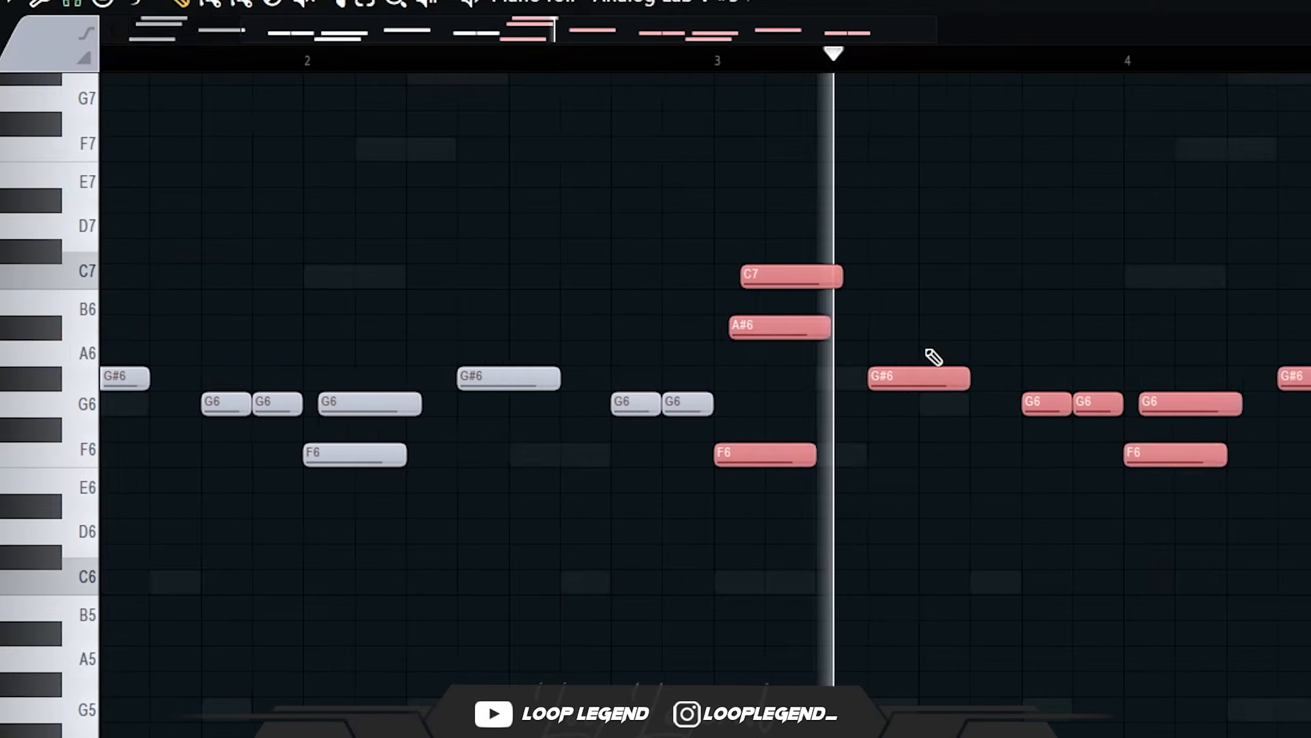
{"action": "scroll", "coordinate": [931, 357], "scroll_direction": "down", "scroll_amount": 3}
{"action": "key", "text": "ctrl+d"}
Apply the Low Cut + High Cut preset in Fruity parametric EQ 2 on the Analog Lab V #3 track and raise its low cut into the low mids.
{"action": "key", "text": "F6"}
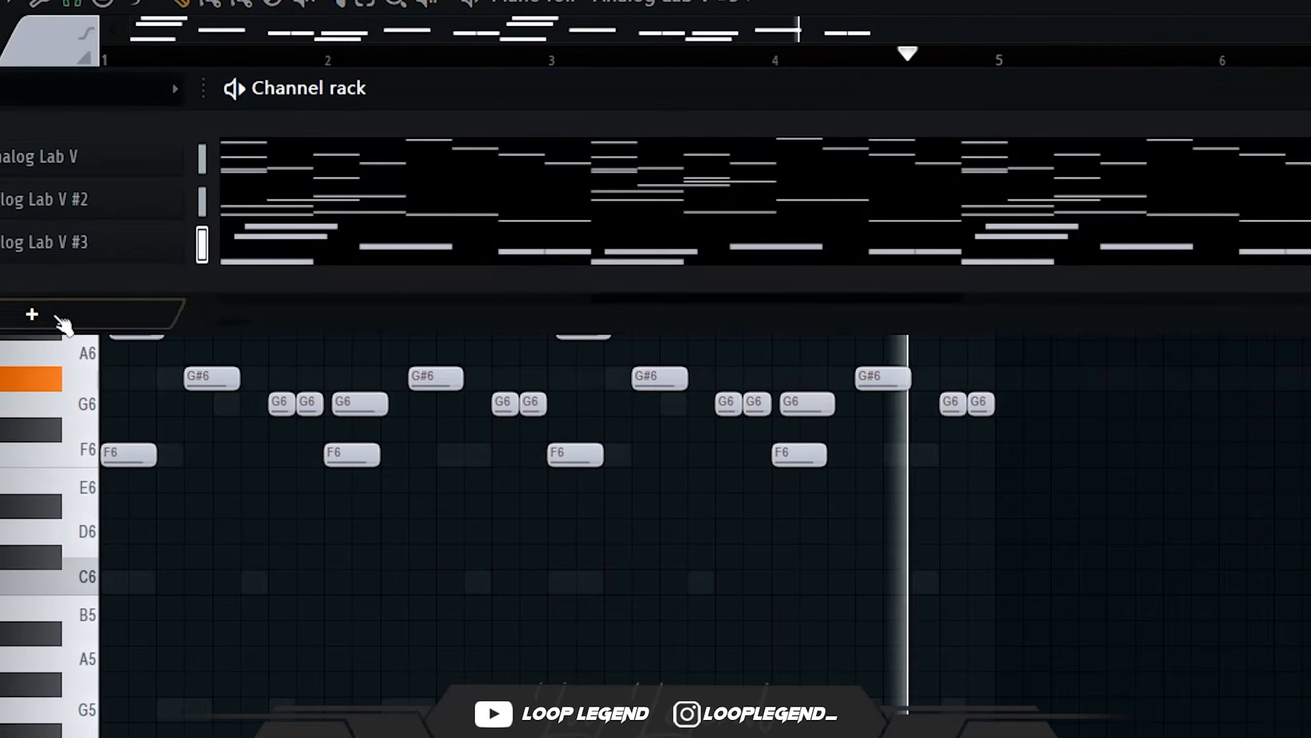
{"action": "key", "text": "F9"}
{"action": "left_click", "coordinate": [622, 280]}
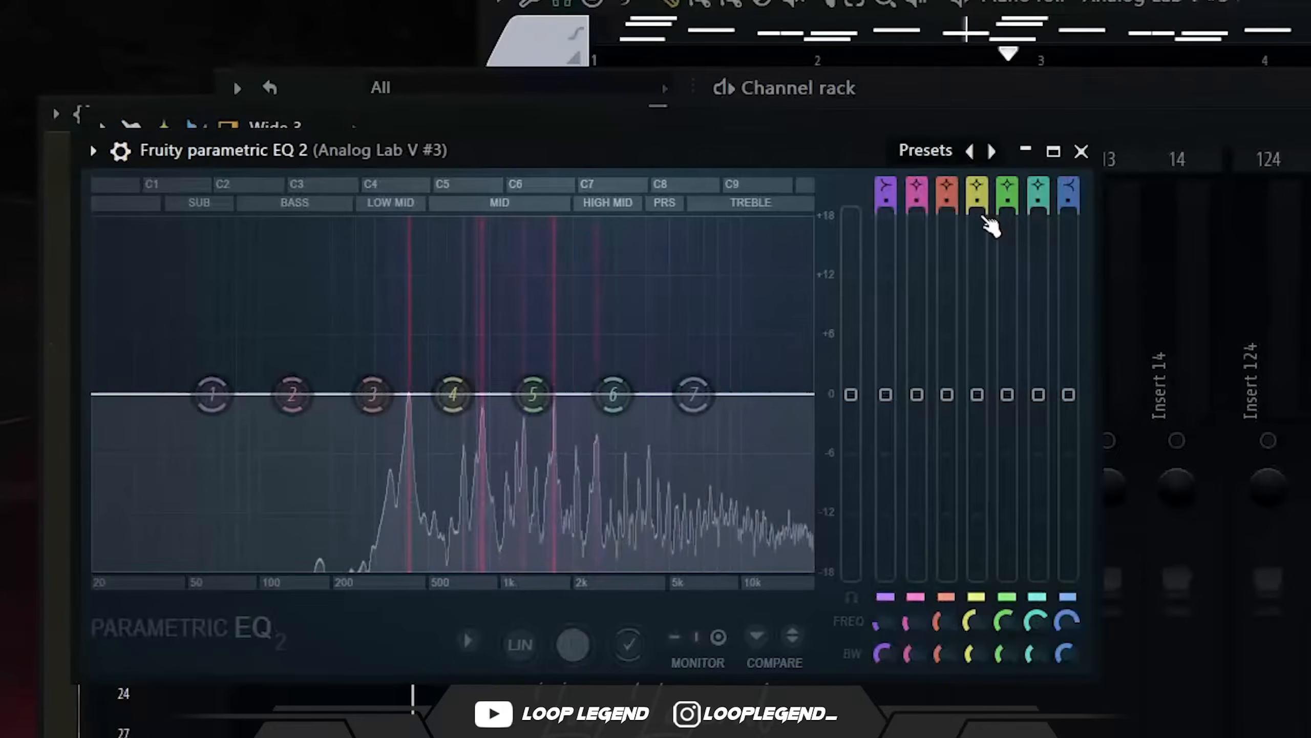
{"action": "left_click", "coordinate": [991, 150]}
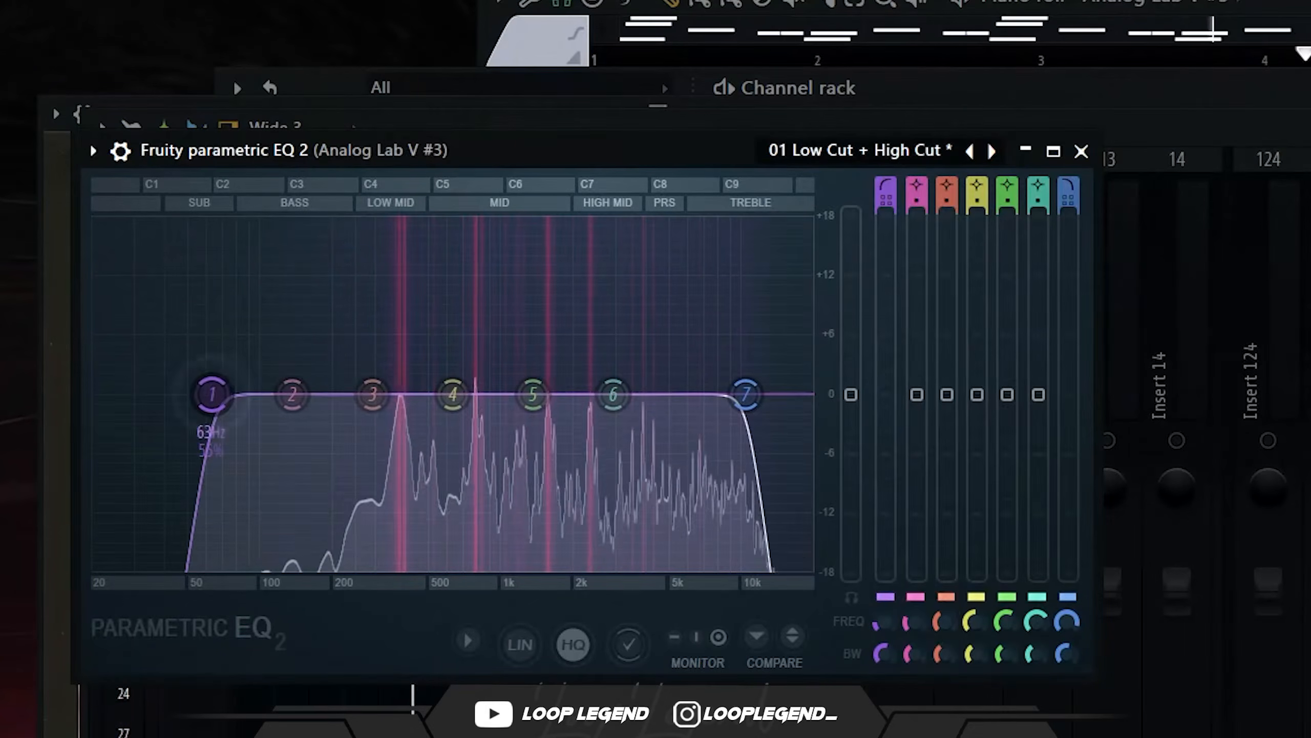
{"action": "left_click_drag", "start_coordinate": [210, 395], "coordinate": [369, 395]}
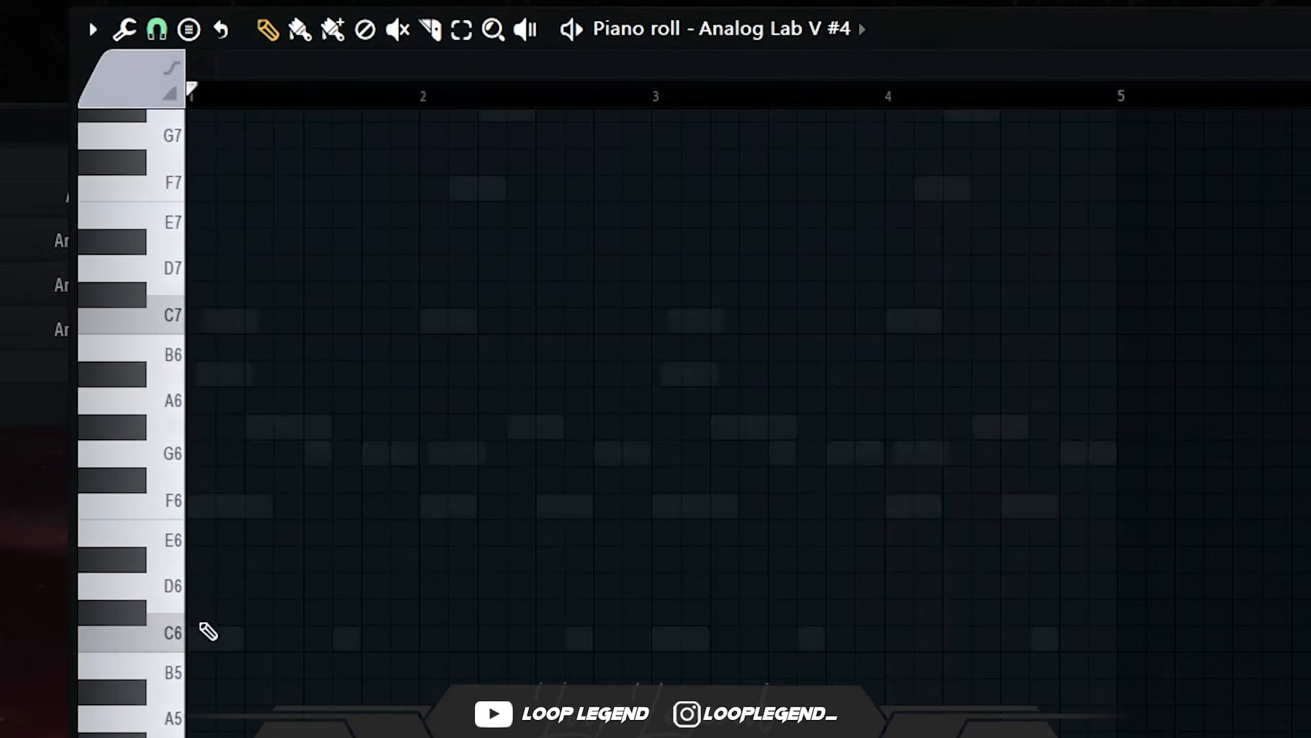
For Analog Lab V #4, draw half-bar G#5 and G5 notes in bar 1 and a one-bar F5 in bar 2, and lower them one octave.
{"action": "scroll", "coordinate": [208, 631], "scroll_direction": "down", "scroll_amount": 3}
{"action": "left_click", "coordinate": [429, 586]}
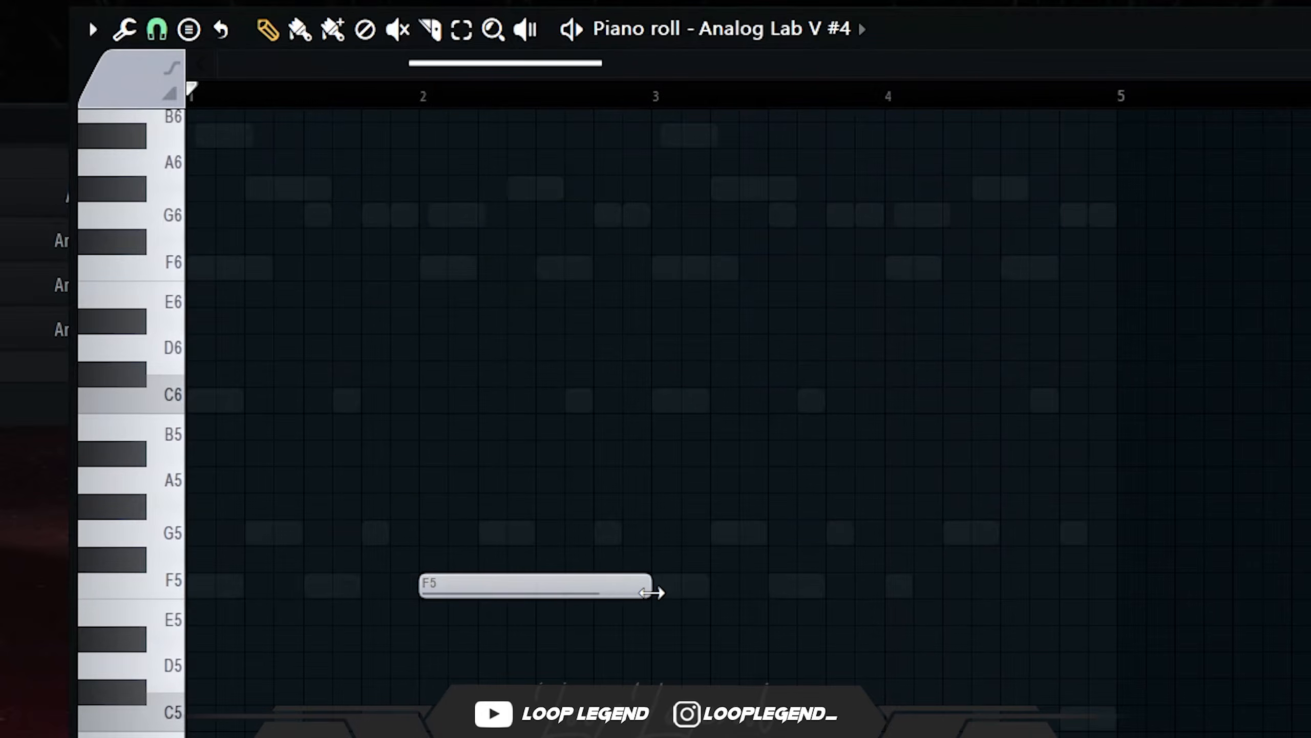
{"action": "left_click_drag", "start_coordinate": [208, 652], "coordinate": [209, 650]}
{"action": "key", "text": "shift+Up"}
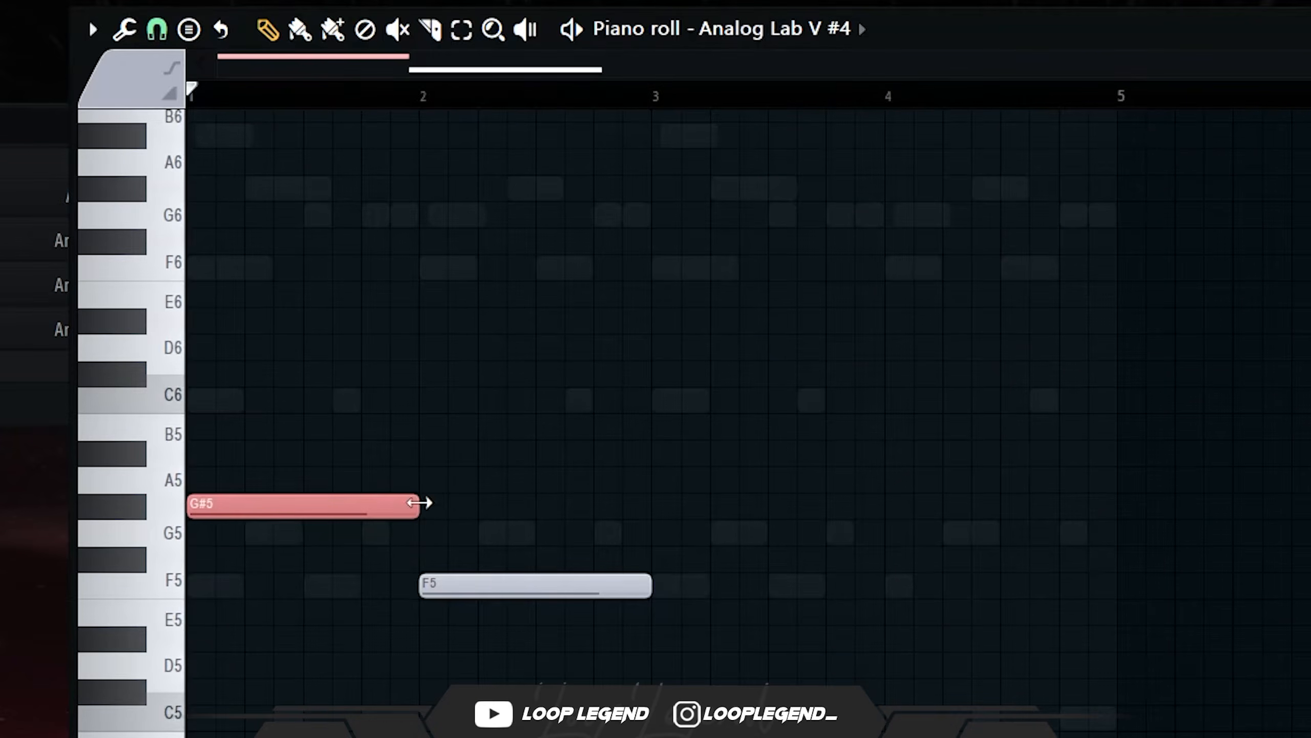
{"action": "left_click_drag", "start_coordinate": [321, 517], "coordinate": [313, 516]}
{"action": "left_click", "coordinate": [308, 531]}
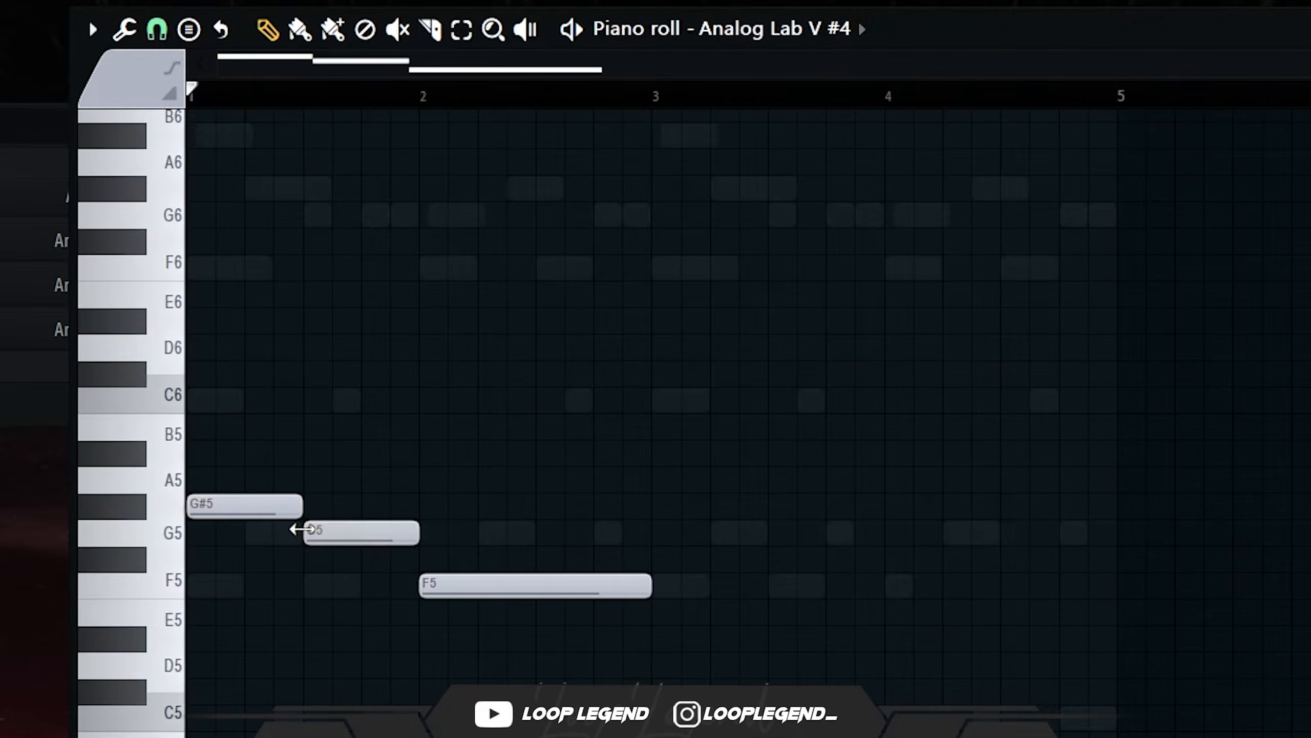
{"action": "left_click_drag", "start_coordinate": [374, 564], "coordinate": [315, 553]}
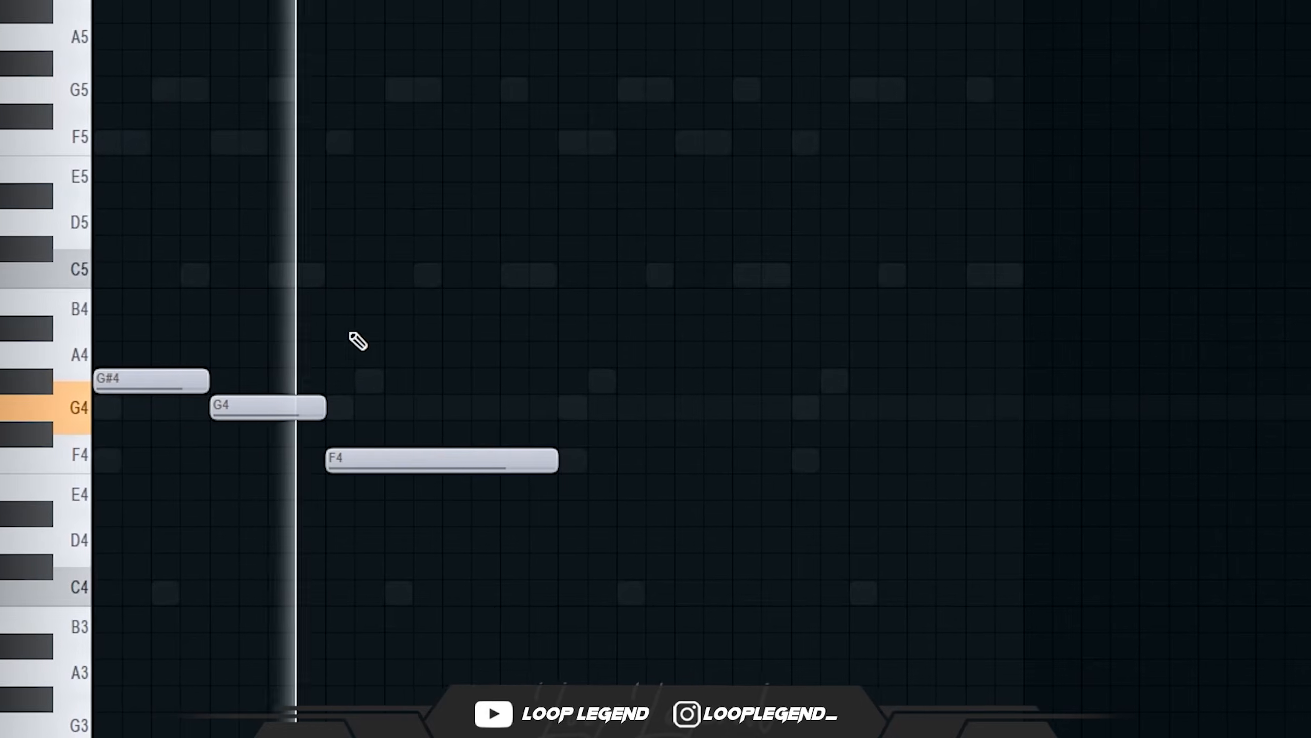
Extend the F4 note to two bars and add a second F4 in bar 4 that ends at the start of bar 5.
{"action": "left_click_drag", "start_coordinate": [553, 465], "coordinate": [780, 455]}
{"action": "left_click", "coordinate": [839, 457]}
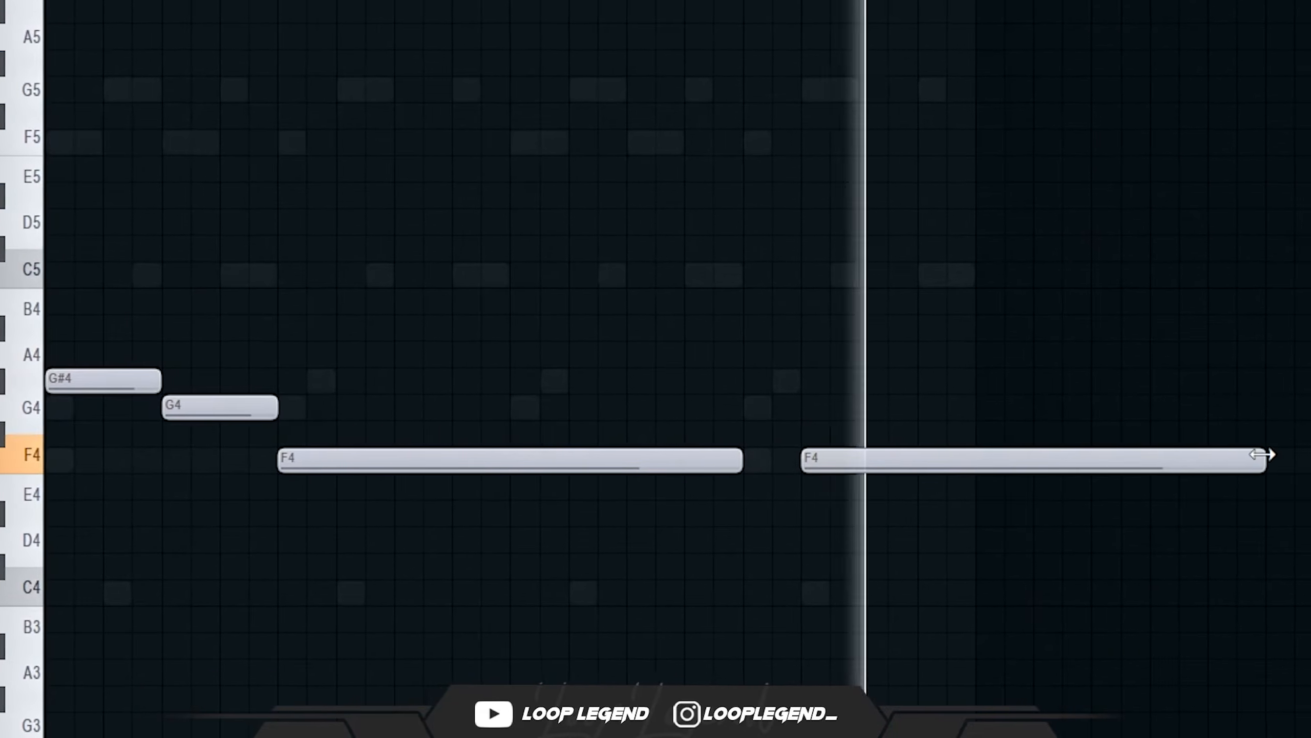
{"action": "left_click_drag", "start_coordinate": [1278, 454], "coordinate": [983, 490]}
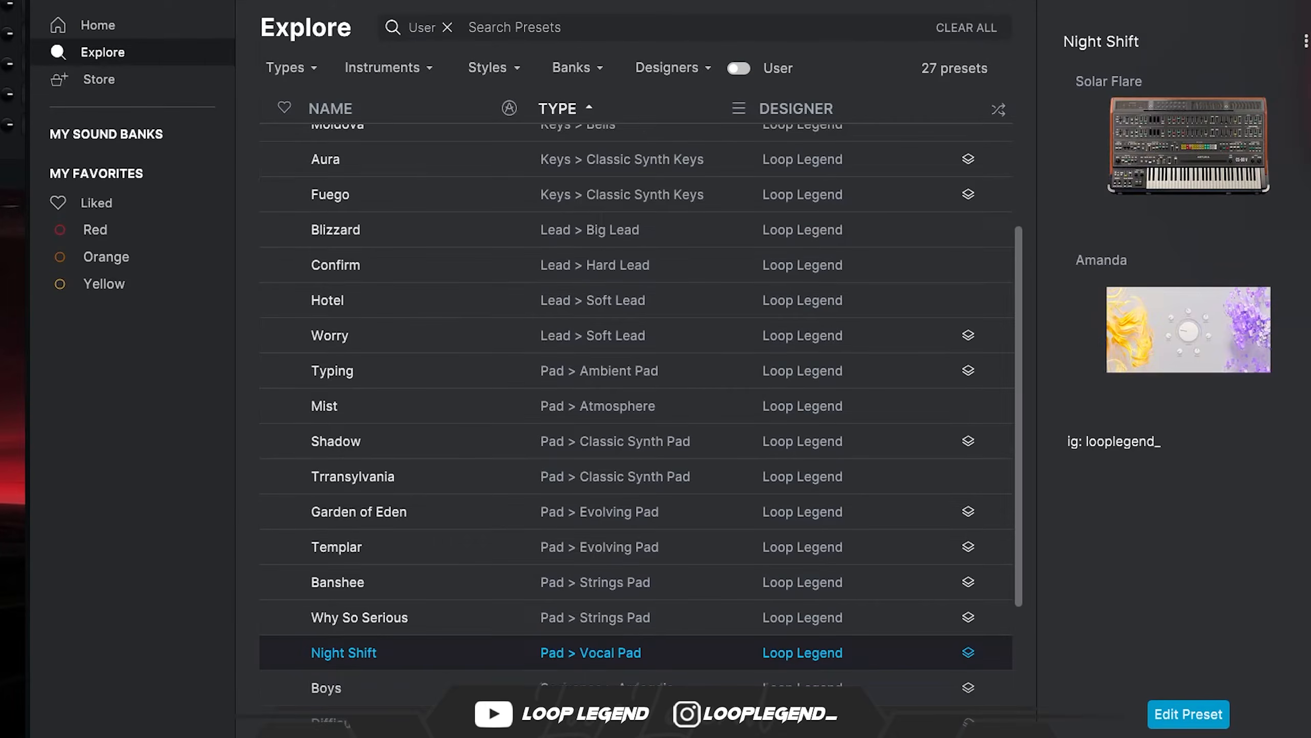
Step through the user presets below Night Shift to pick a sound for the next layer.
{"action": "key", "text": "Down"}
{"action": "key", "text": "Down"}
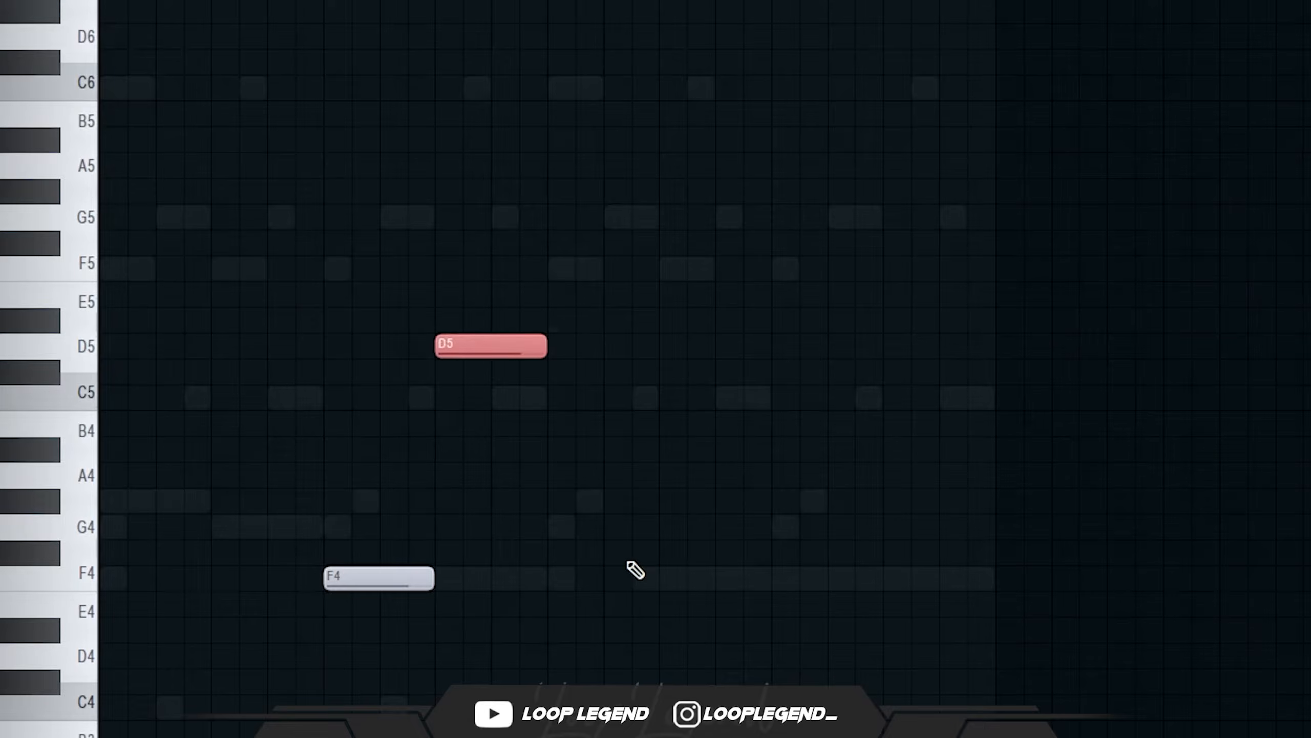
Replace the note following the F4 in bar 2 with a half-bar C5 at the start of bar 3.
{"action": "left_click_drag", "start_coordinate": [583, 578], "coordinate": [643, 572]}
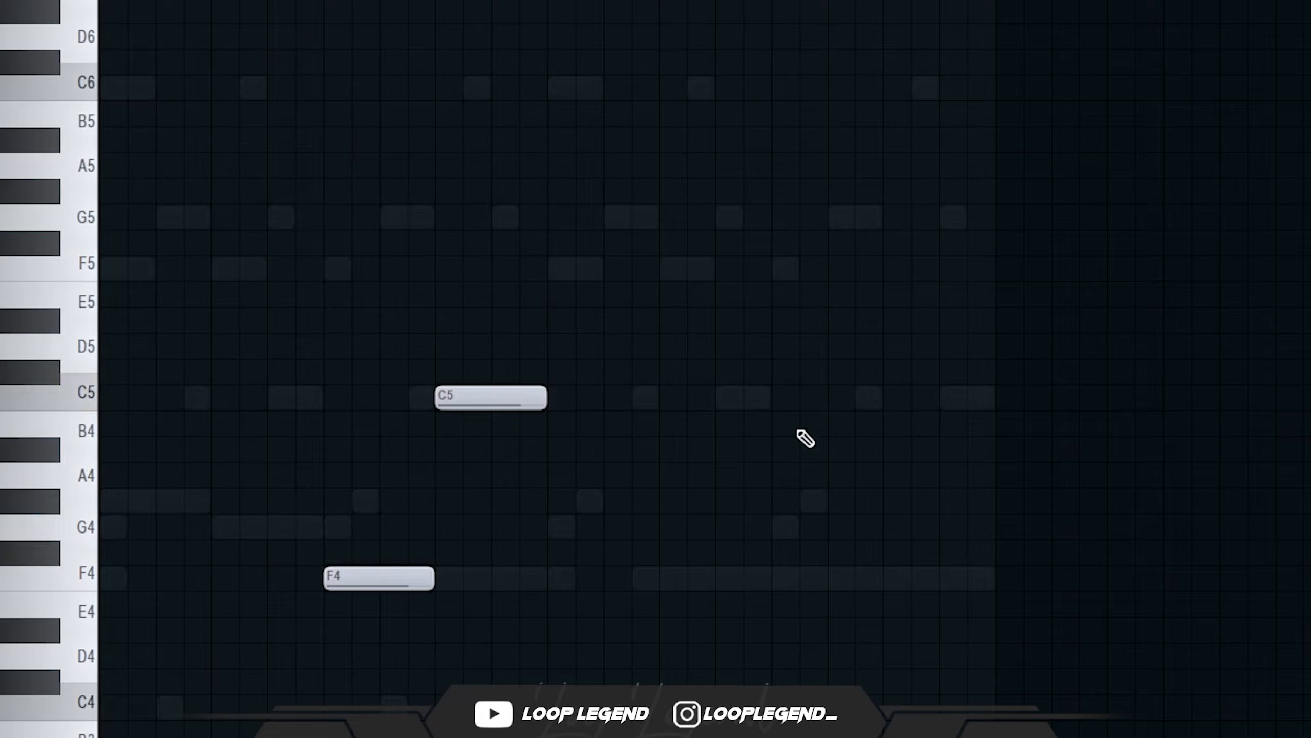
{"action": "left_click_drag", "start_coordinate": [478, 367], "coordinate": [518, 527]}
{"action": "key", "text": "shift+Up"}
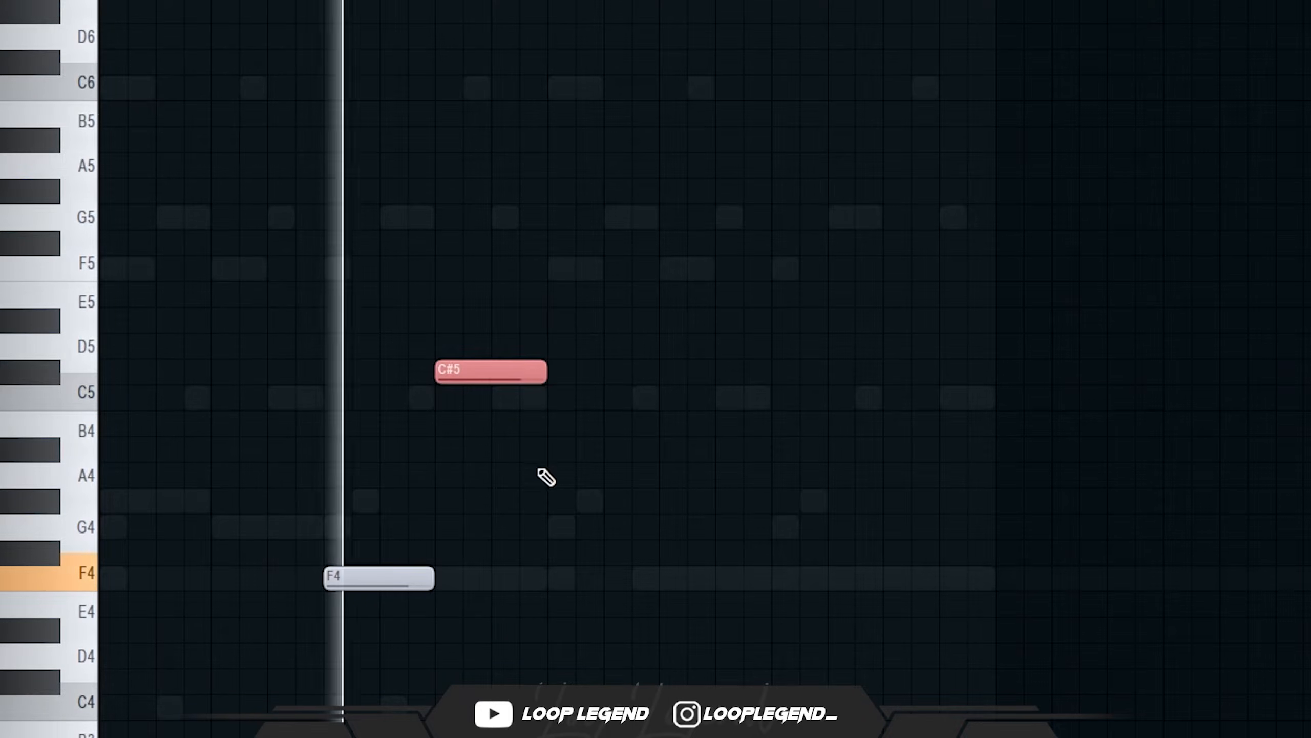
{"action": "left_click", "coordinate": [553, 397]}
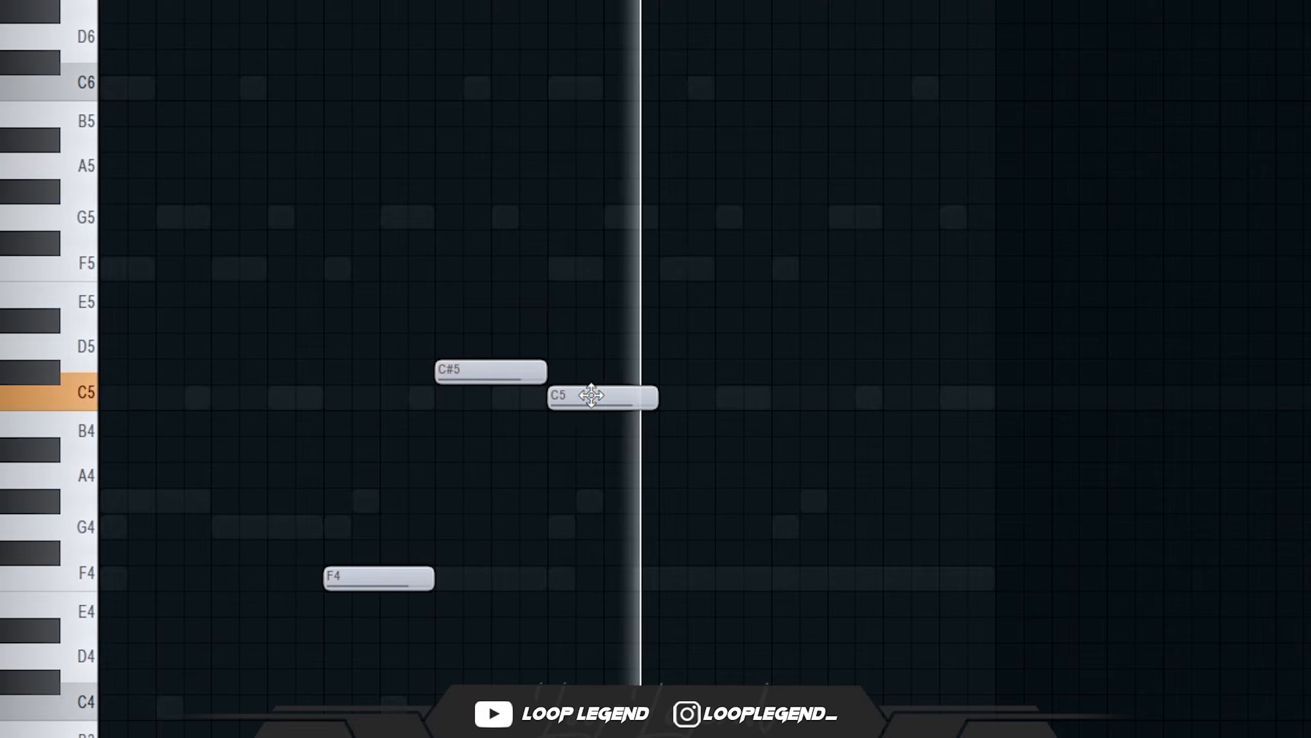
{"action": "right_click", "coordinate": [487, 380]}
Add one-beat G#4 and G4 notes on beats two and four of bar 1 and clear the note selection.
{"action": "left_click", "coordinate": [179, 503]}
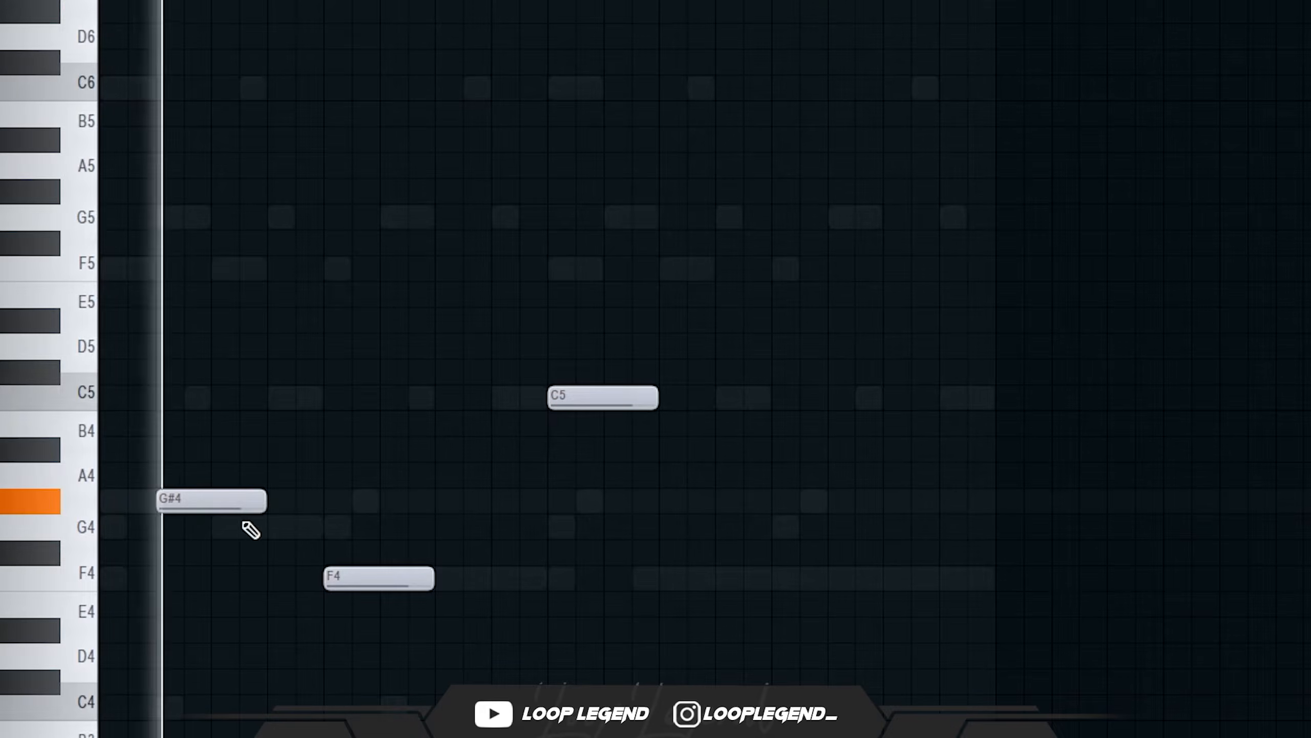
{"action": "left_click", "coordinate": [269, 527]}
{"action": "left_click_drag", "start_coordinate": [387, 536], "coordinate": [228, 492]}
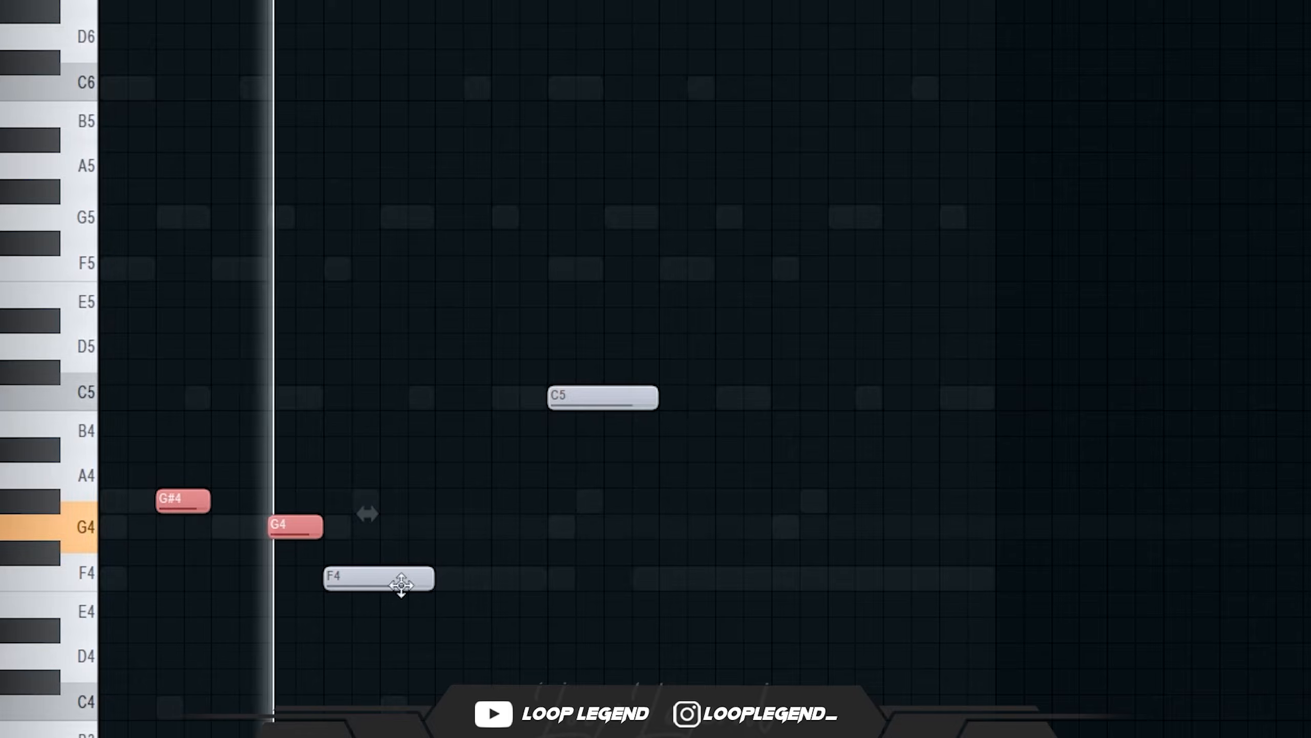
{"action": "left_click", "coordinate": [485, 514]}
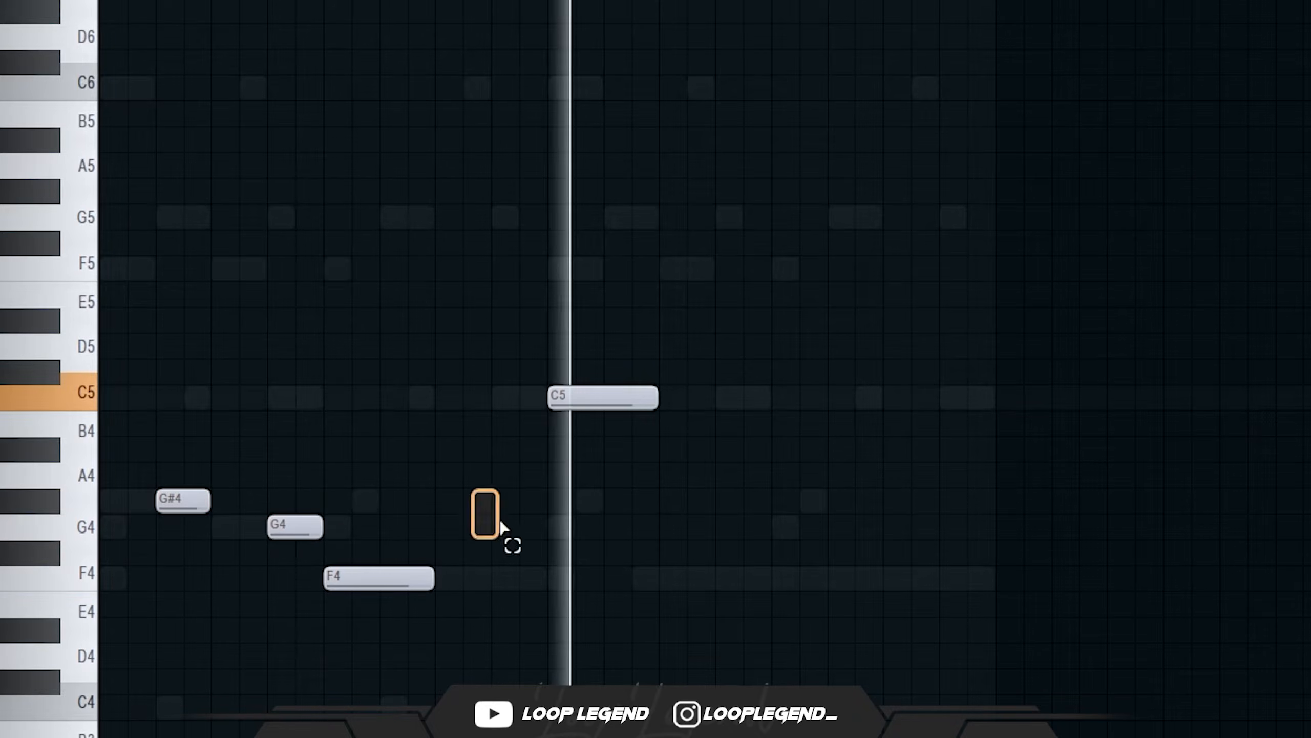
Move the C5 note to beat three of bar 4 and make it about one beat long.
{"action": "left_click_drag", "start_coordinate": [585, 403], "coordinate": [912, 408]}
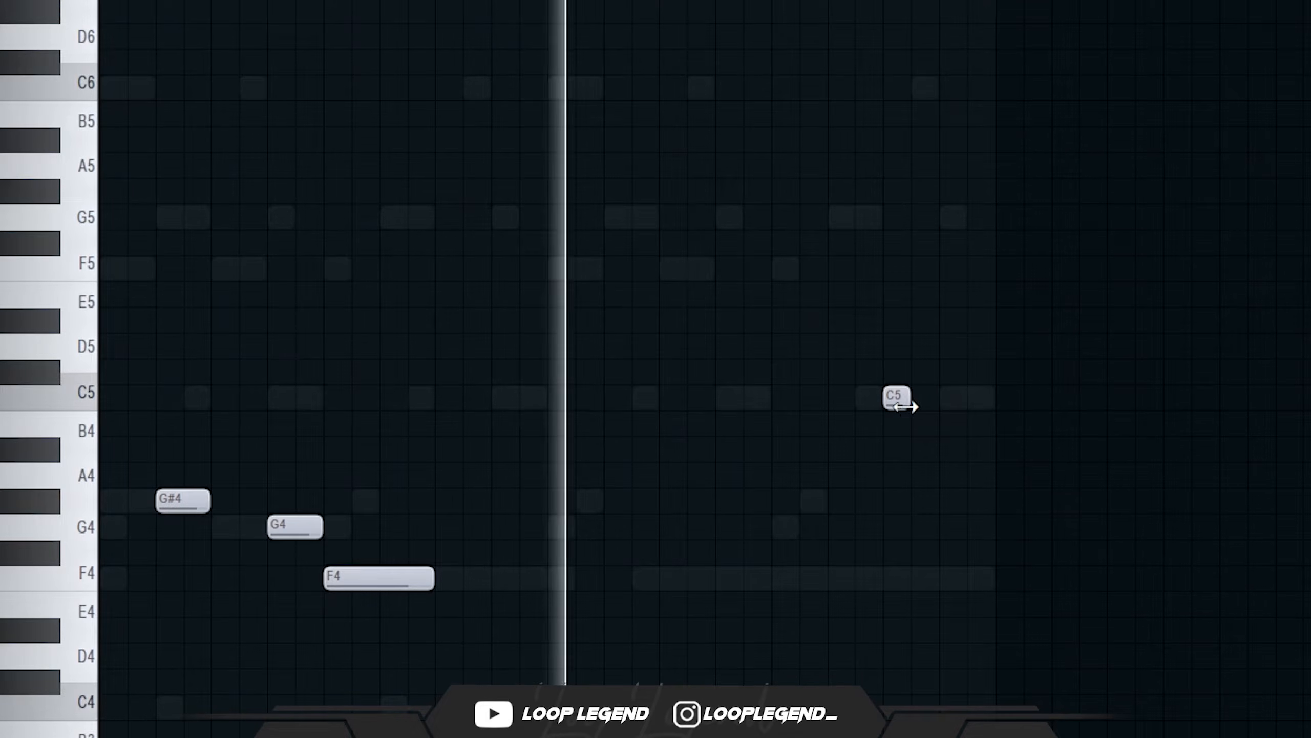
{"action": "left_click_drag", "start_coordinate": [912, 407], "coordinate": [942, 404]}
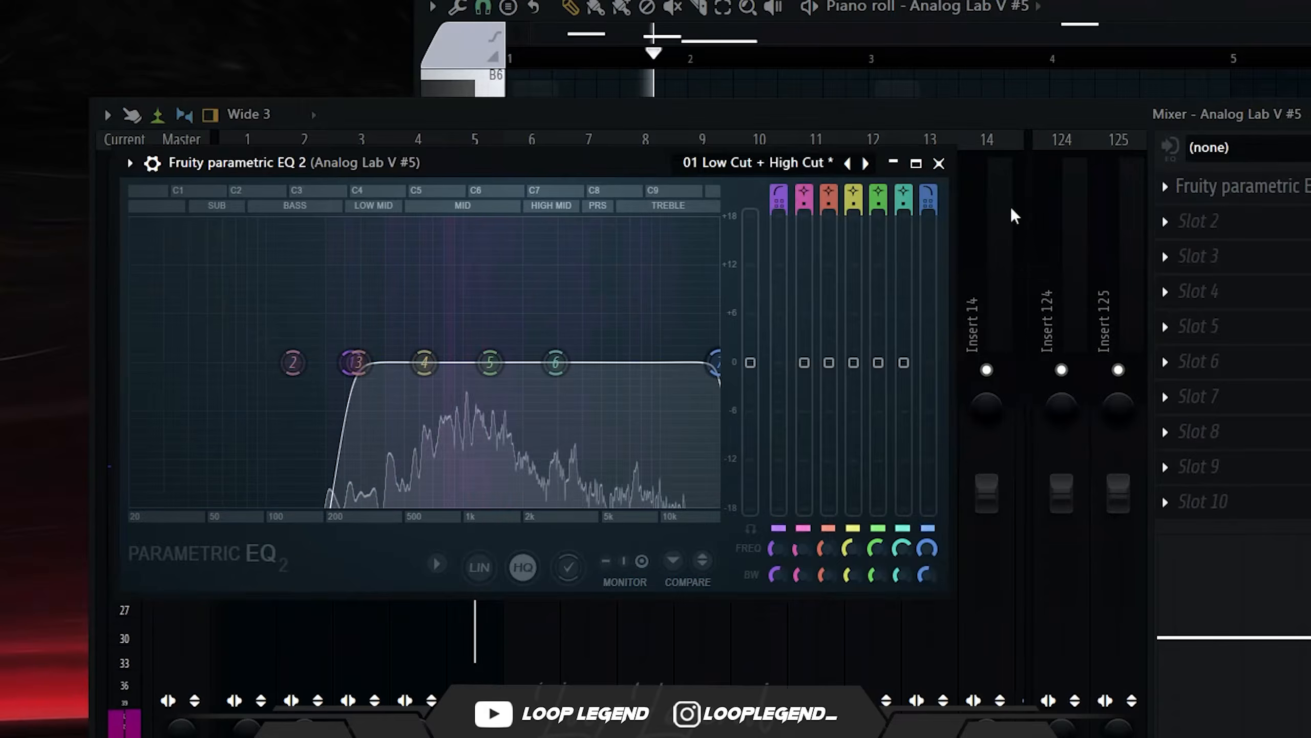
Add Fruity Limiter in slot 3 of the Analog Lab V #5 track and adjust its compressor threshold and ratio.
{"action": "left_click", "coordinate": [1162, 250]}
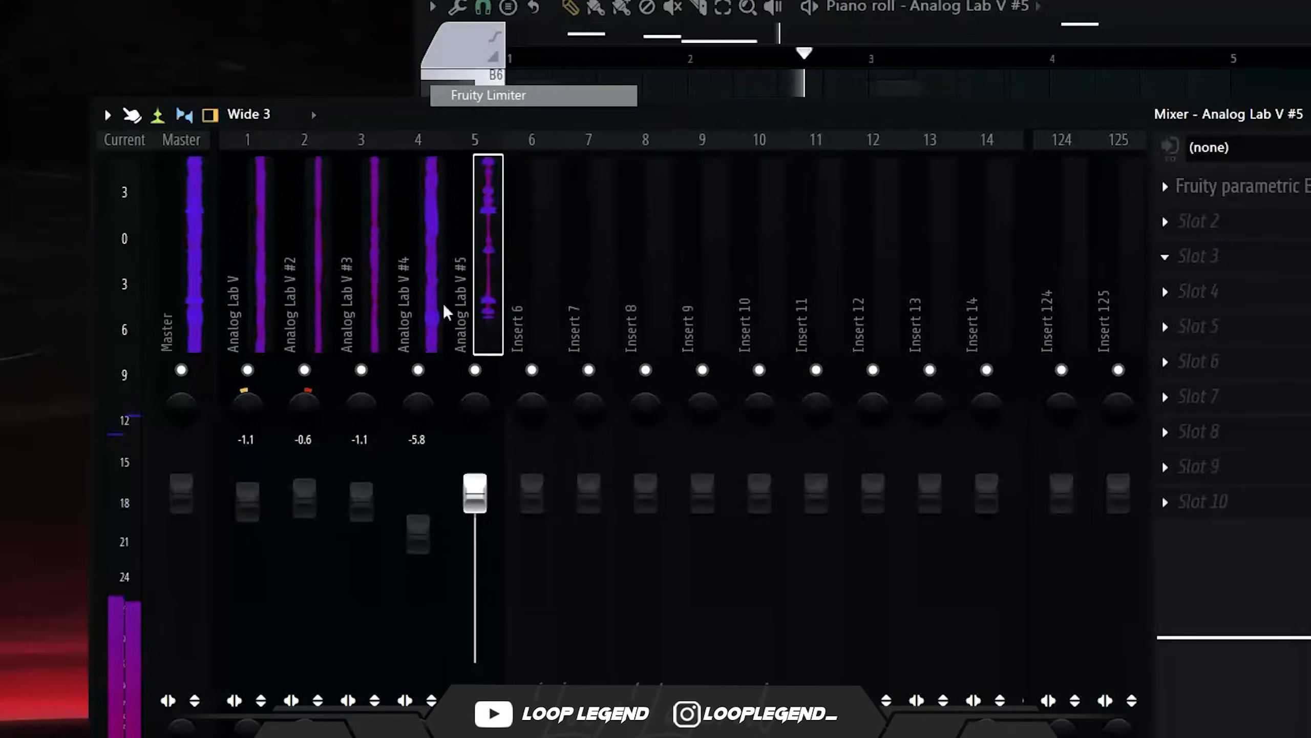
{"action": "left_click", "coordinate": [398, 575]}
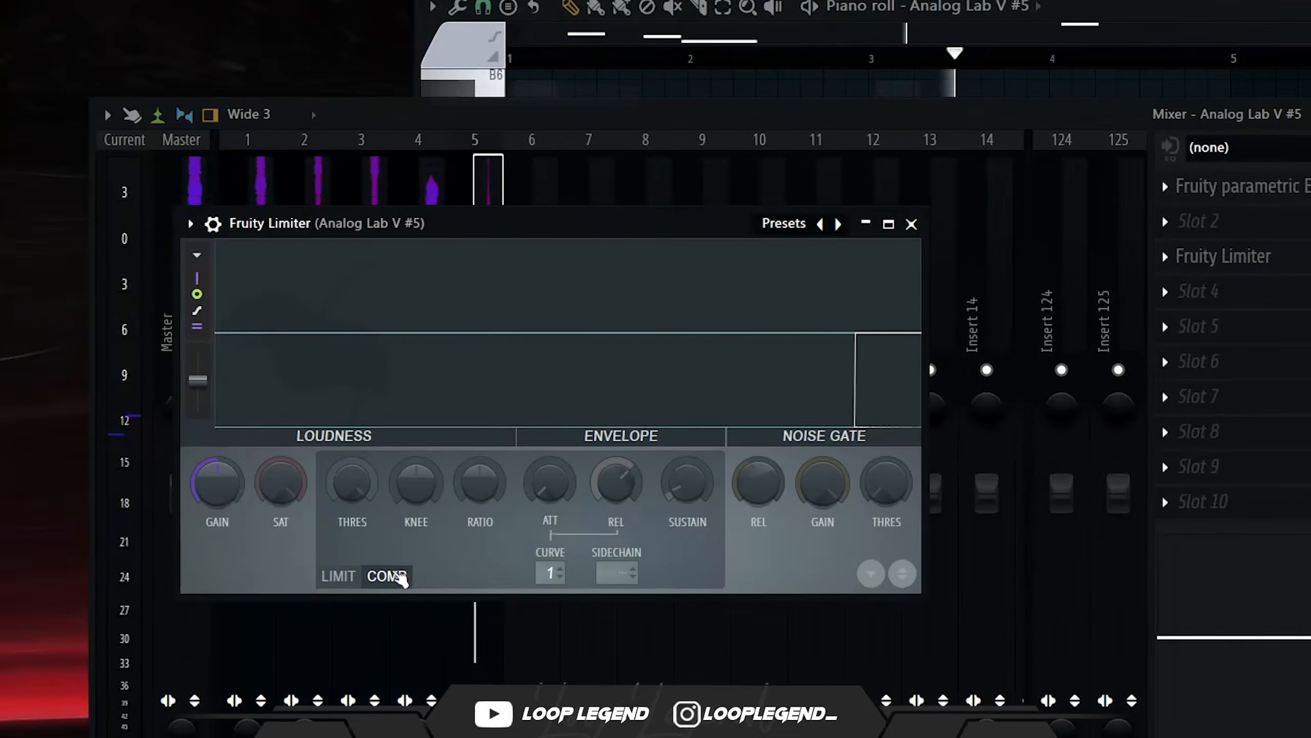
{"action": "left_click_drag", "start_coordinate": [536, 497], "coordinate": [535, 489]}
{"action": "left_click_drag", "start_coordinate": [488, 480], "coordinate": [487, 463]}
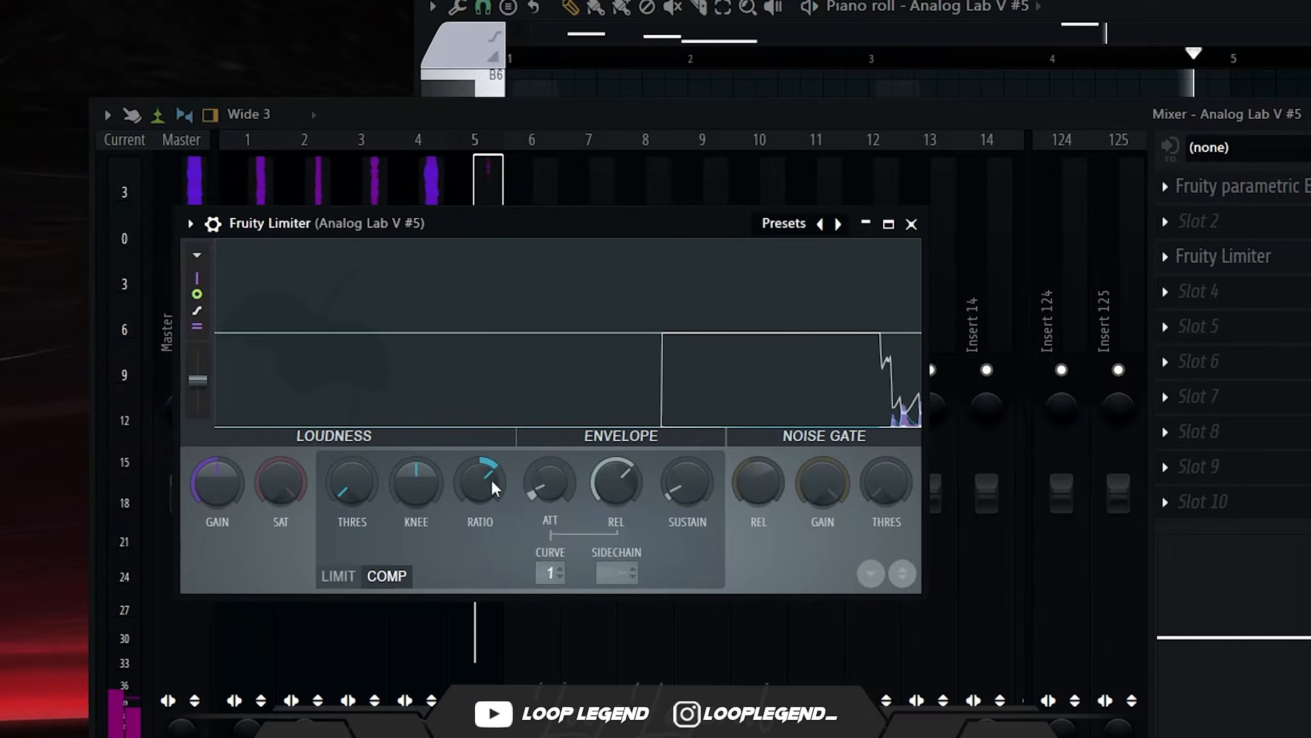
{"action": "left_click_drag", "start_coordinate": [353, 481], "coordinate": [353, 464]}
{"action": "left_click_drag", "start_coordinate": [467, 485], "coordinate": [467, 452]}
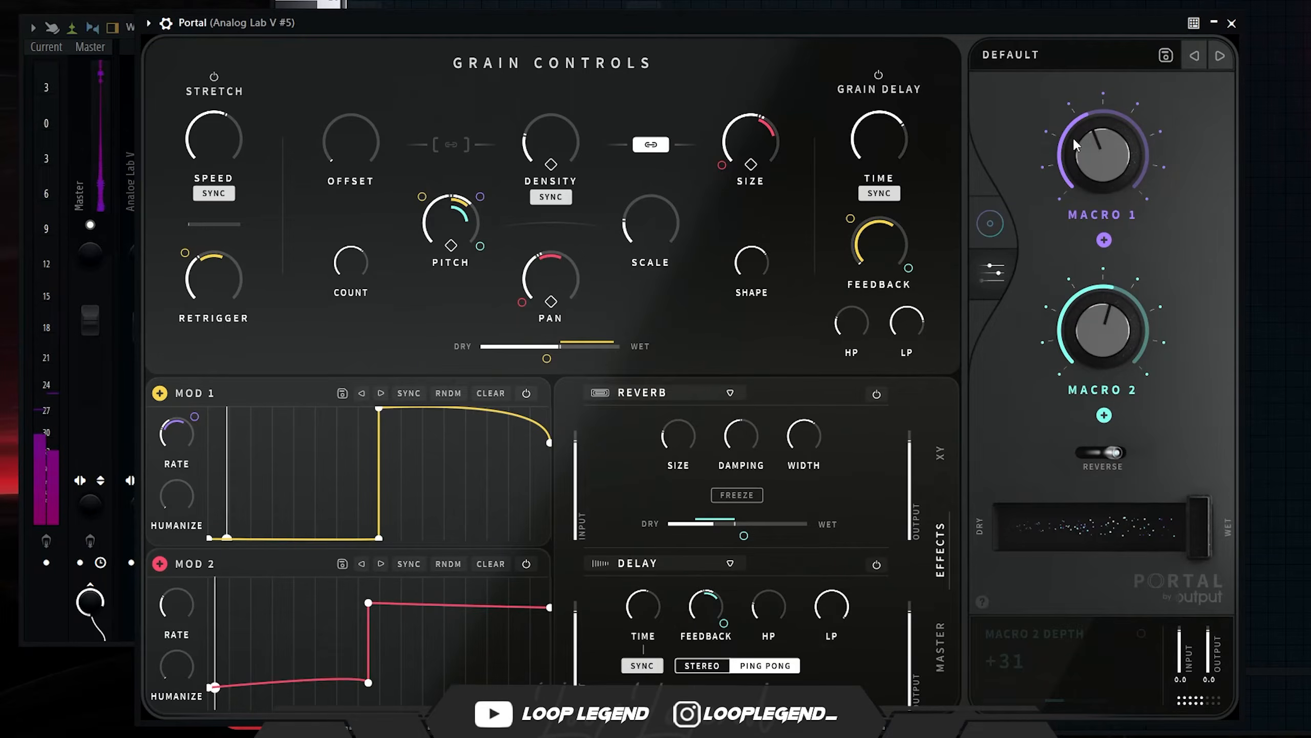
Close the Portal effect and reverse the consolidated Analog Lab V #5 audio clip.
{"action": "key", "text": "Escape"}
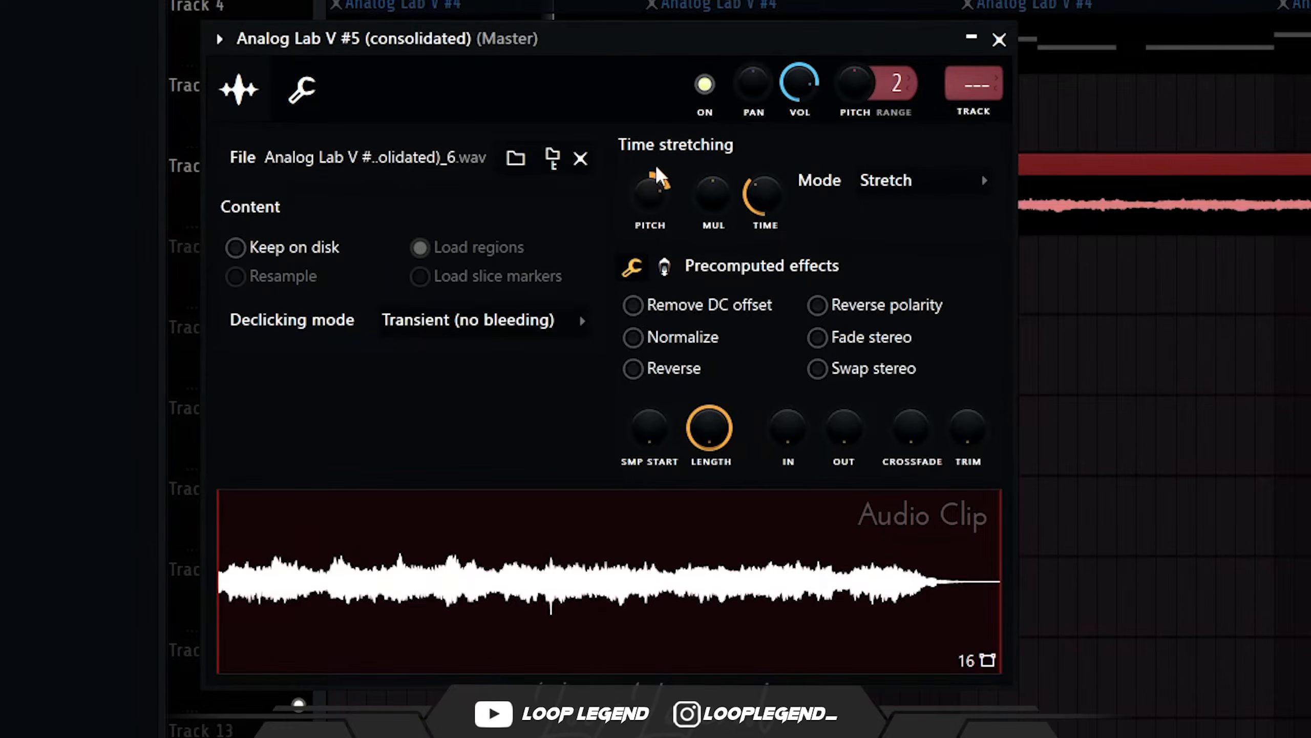
{"action": "left_click", "coordinate": [671, 366]}
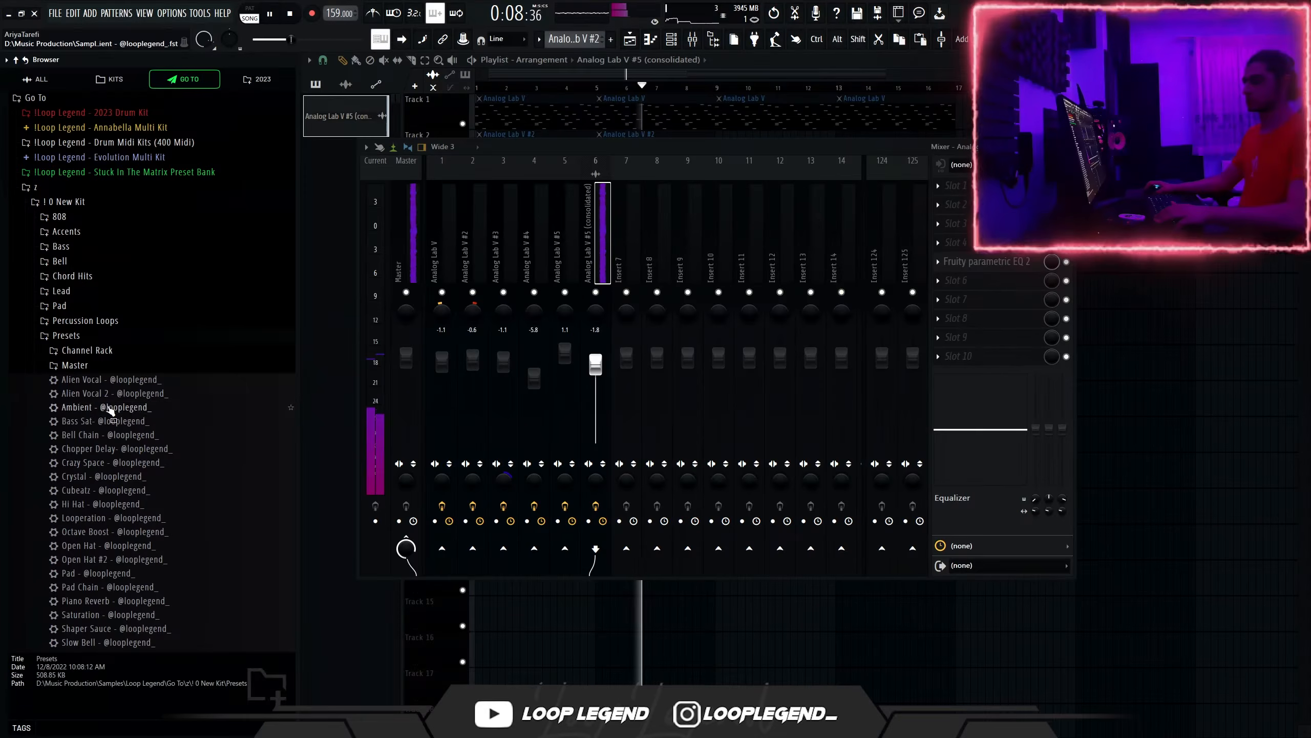
Load the Ambient mixer preset onto insert 6 and toggle that track's solo.
{"action": "left_click_drag", "start_coordinate": [109, 407], "coordinate": [601, 254]}
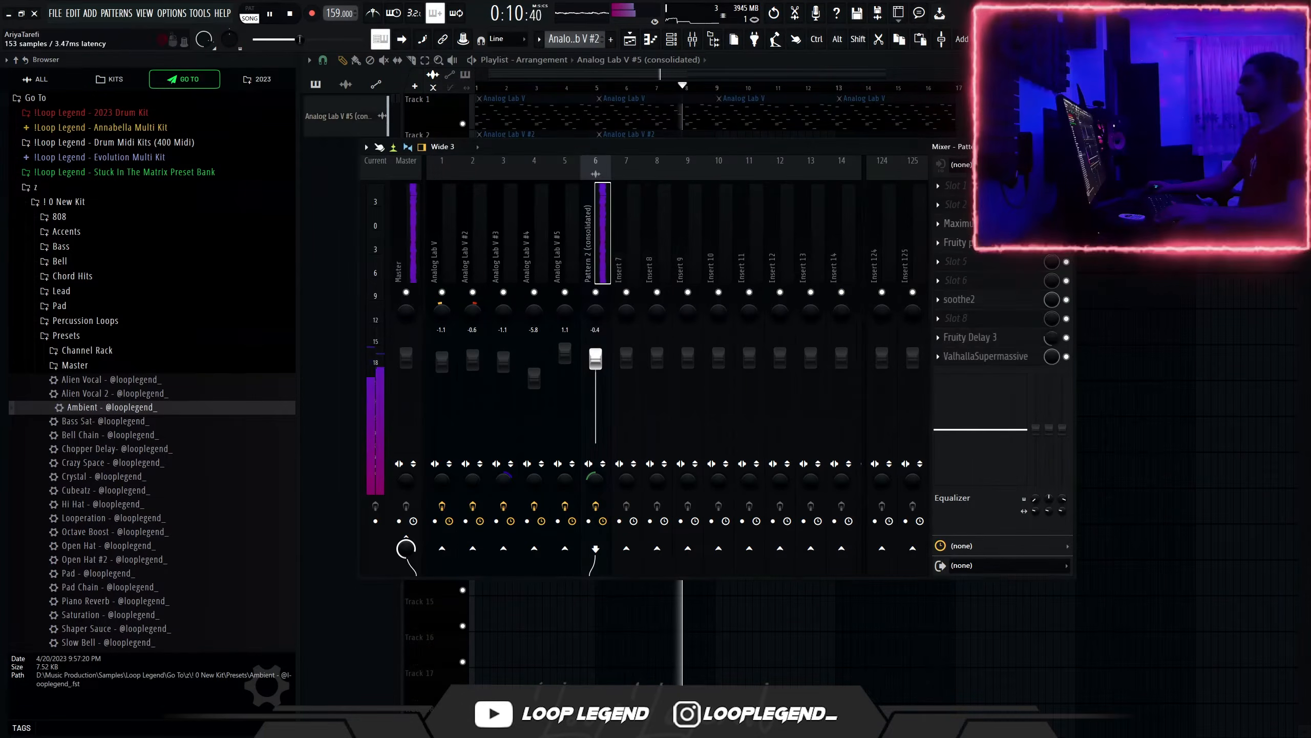
{"action": "key", "text": "Escape"}
{"action": "left_click", "coordinate": [595, 292], "text": "ctrl"}
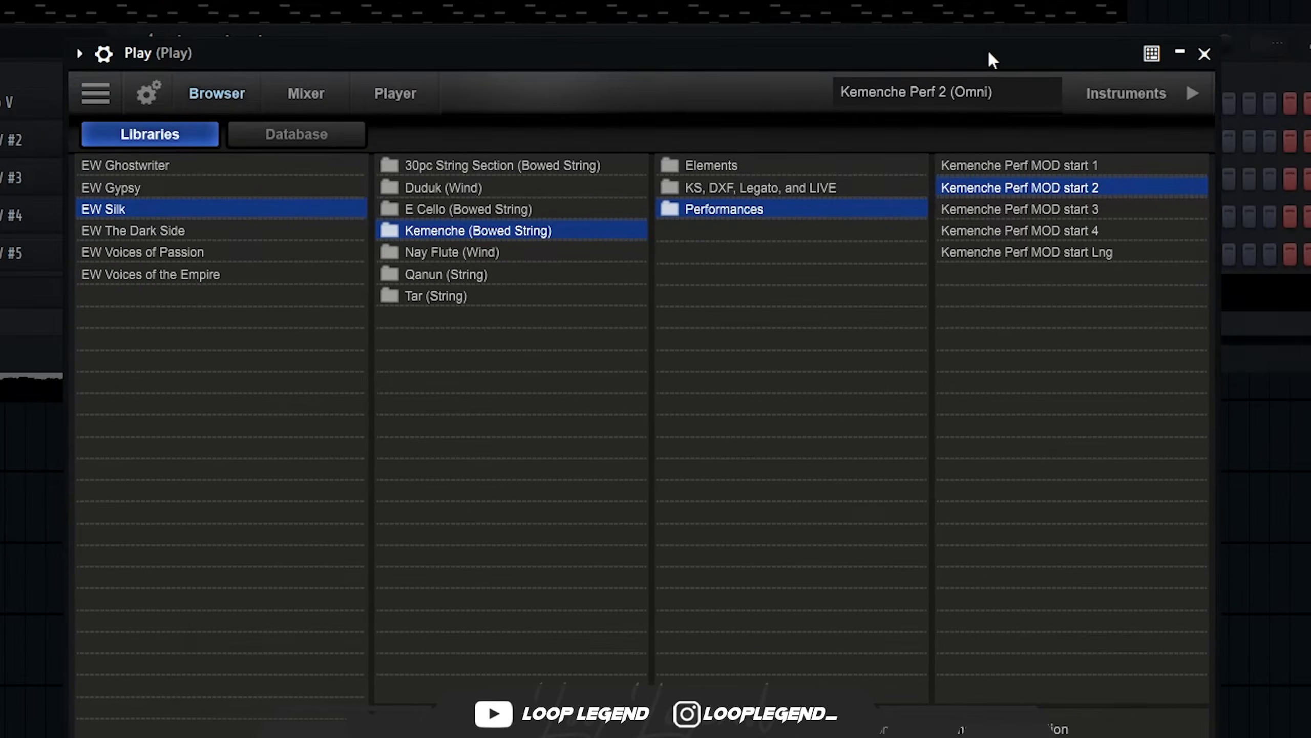
Add a half-bar A5 note at the start of bar 2 in the Play instrument's piano roll.
{"action": "left_click_drag", "start_coordinate": [988, 50], "coordinate": [988, 53]}
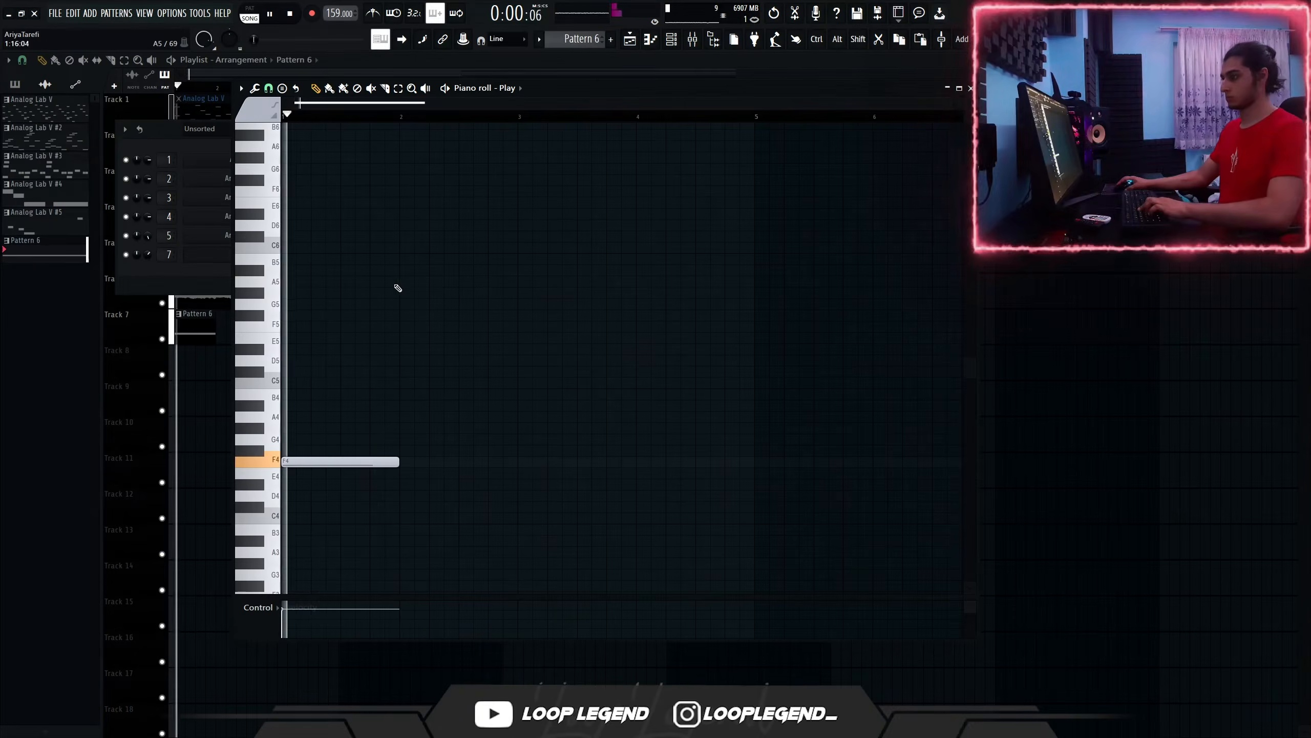
{"action": "left_click", "coordinate": [402, 281]}
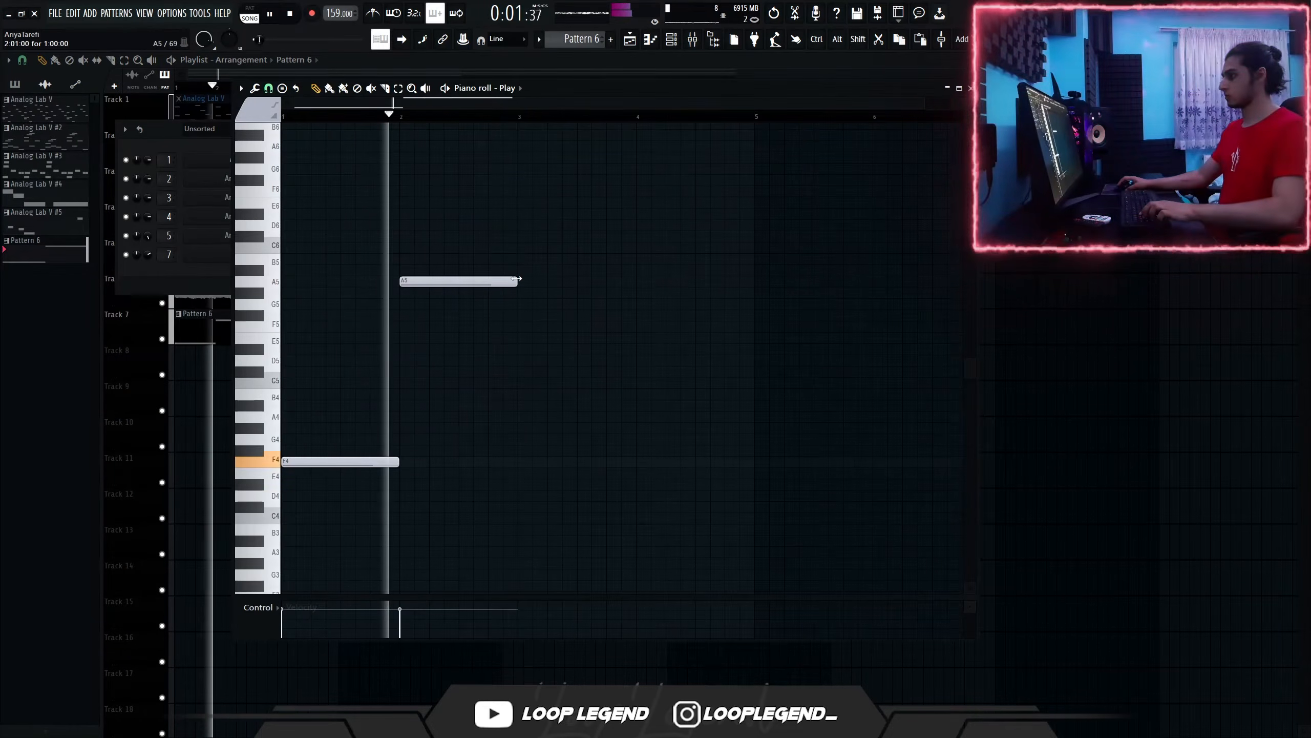
{"action": "left_click_drag", "start_coordinate": [519, 280], "coordinate": [463, 285]}
{"action": "key", "text": "space"}
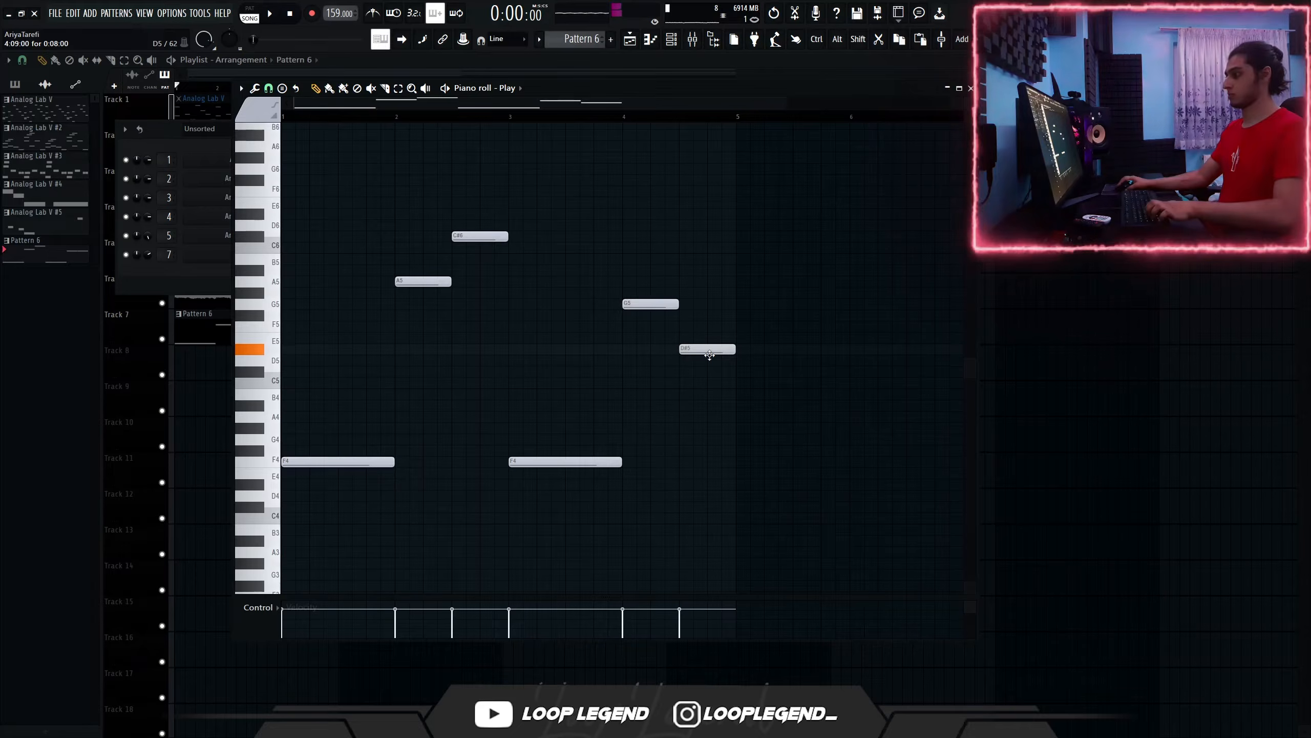
Play back the Play melody and move the C#6 note in the second half of bar 2 down to B3.
{"action": "key", "text": "space"}
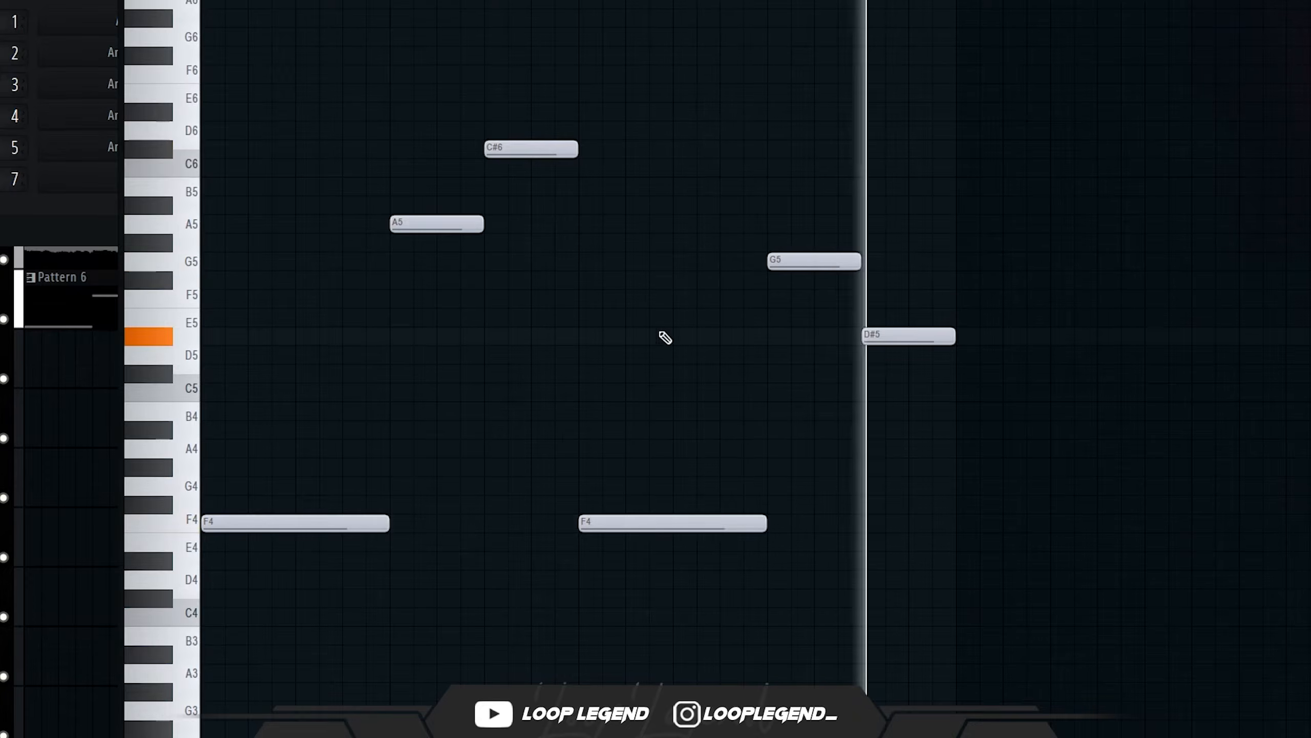
{"action": "left_click_drag", "start_coordinate": [540, 150], "coordinate": [529, 450]}
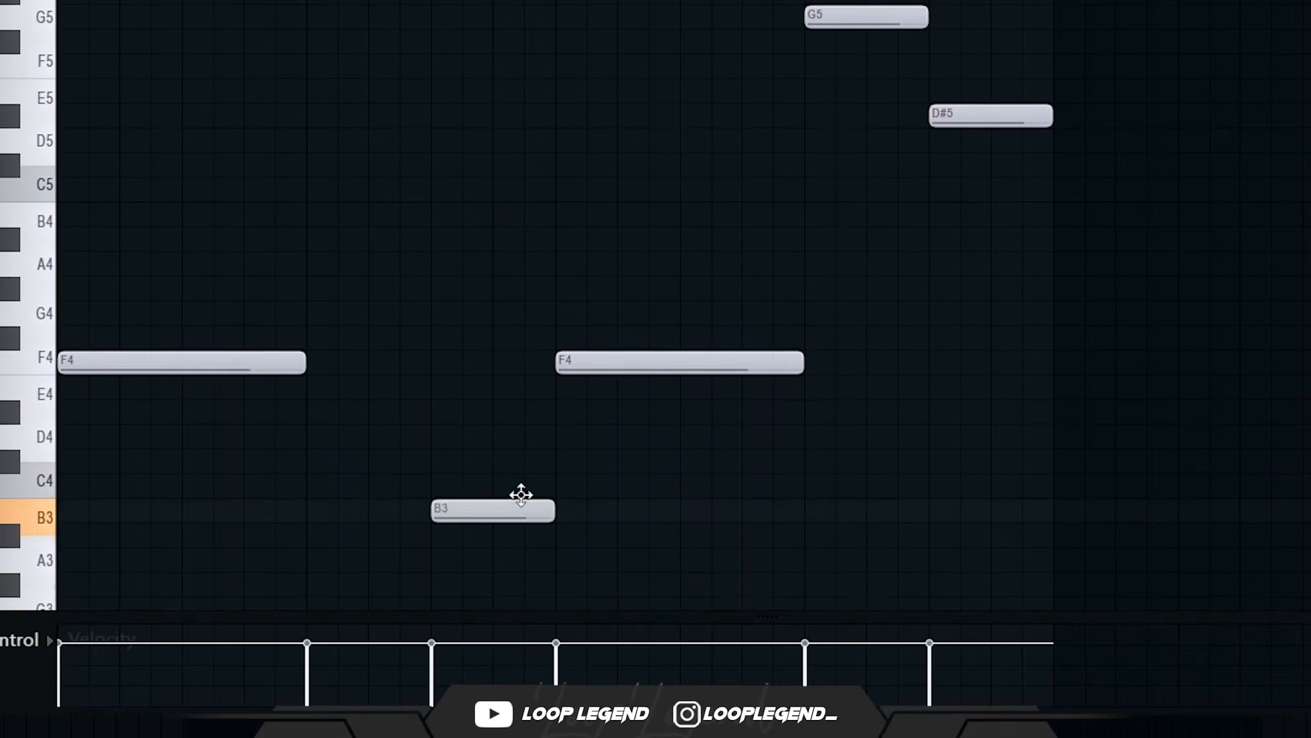
{"action": "scroll", "coordinate": [529, 450], "scroll_direction": "up", "scroll_amount": 1}
{"action": "scroll", "coordinate": [529, 450], "scroll_direction": "up", "scroll_amount": 2}
{"action": "key", "text": "space"}
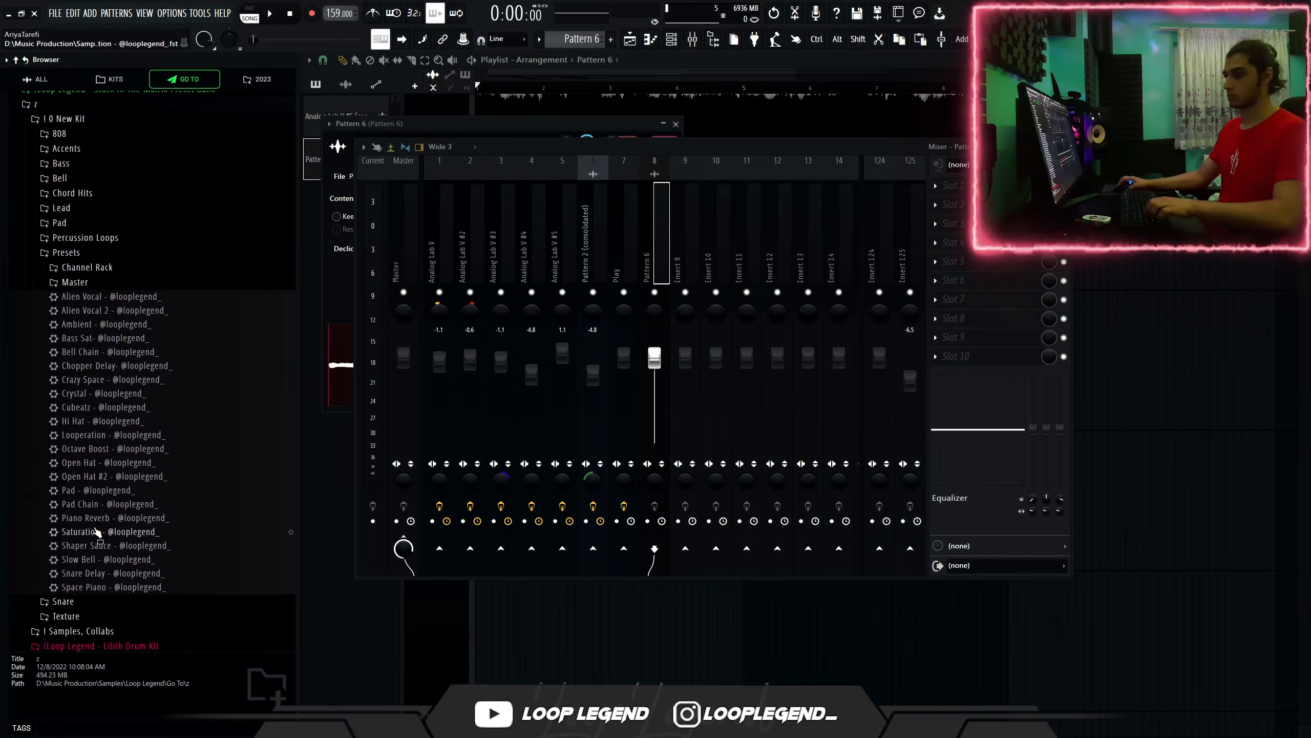
Load a saved effects-chain preset onto insert 8 and set the ValhallaVintageVerb mix to 17.8%.
{"action": "left_click_drag", "start_coordinate": [617, 222], "coordinate": [654, 223]}
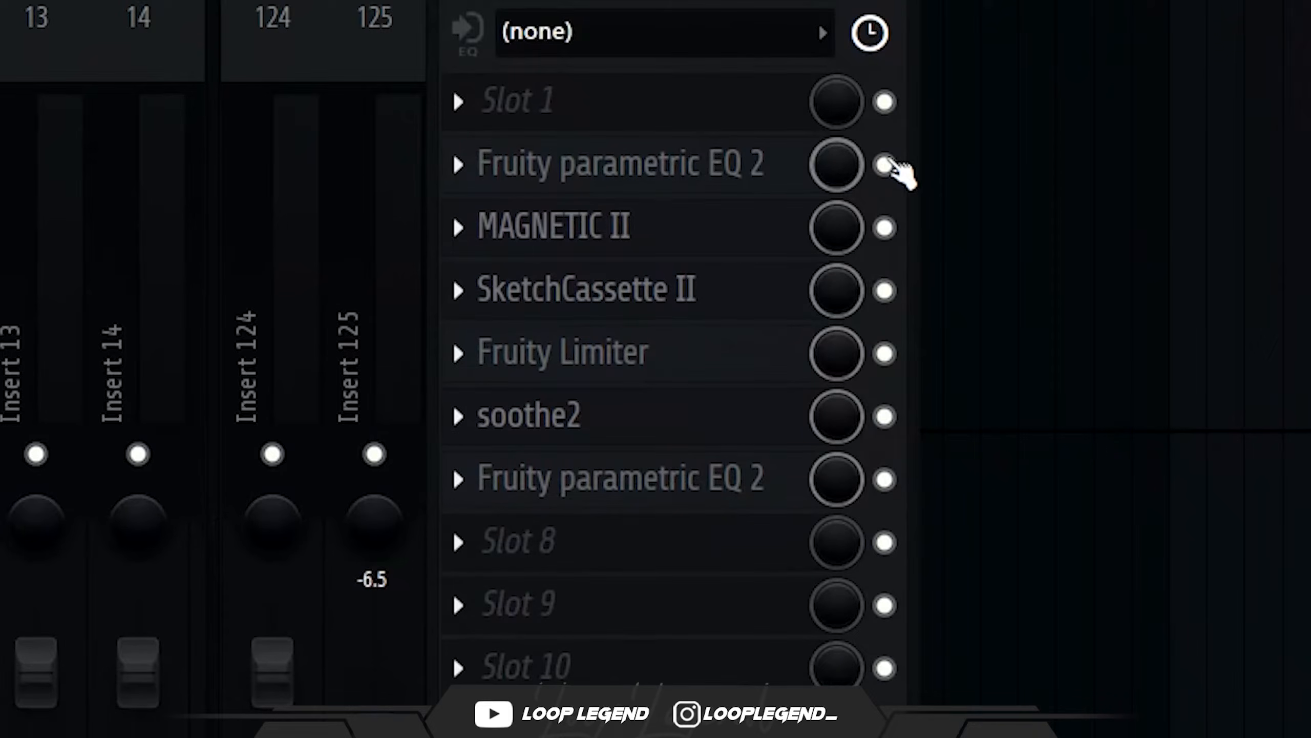
{"action": "left_click", "coordinate": [768, 169]}
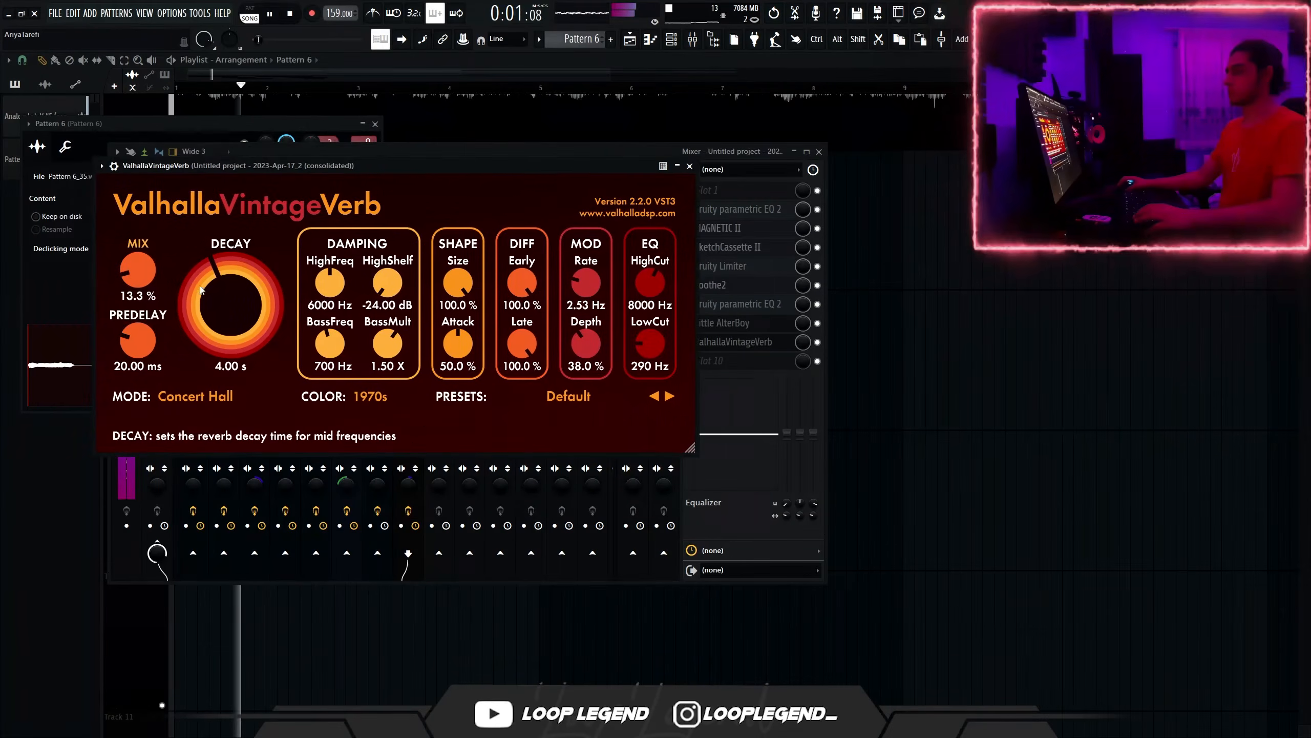
{"action": "left_click_drag", "start_coordinate": [144, 283], "coordinate": [145, 279]}
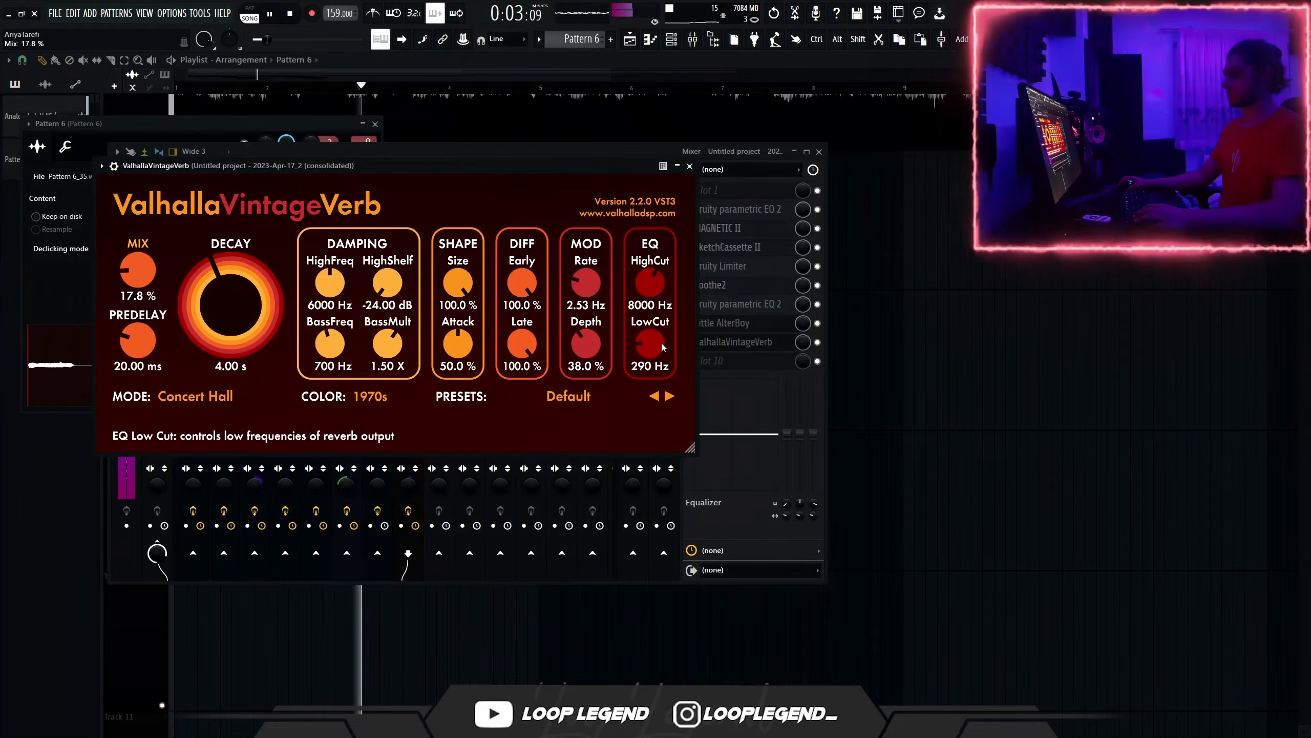
Remove Little AlterBoy from insert 8's effects chain and readjust the ValhallaVintageVerb mix.
{"action": "left_click", "coordinate": [731, 322]}
{"action": "left_click", "coordinate": [690, 324]}
{"action": "left_click", "coordinate": [708, 349]}
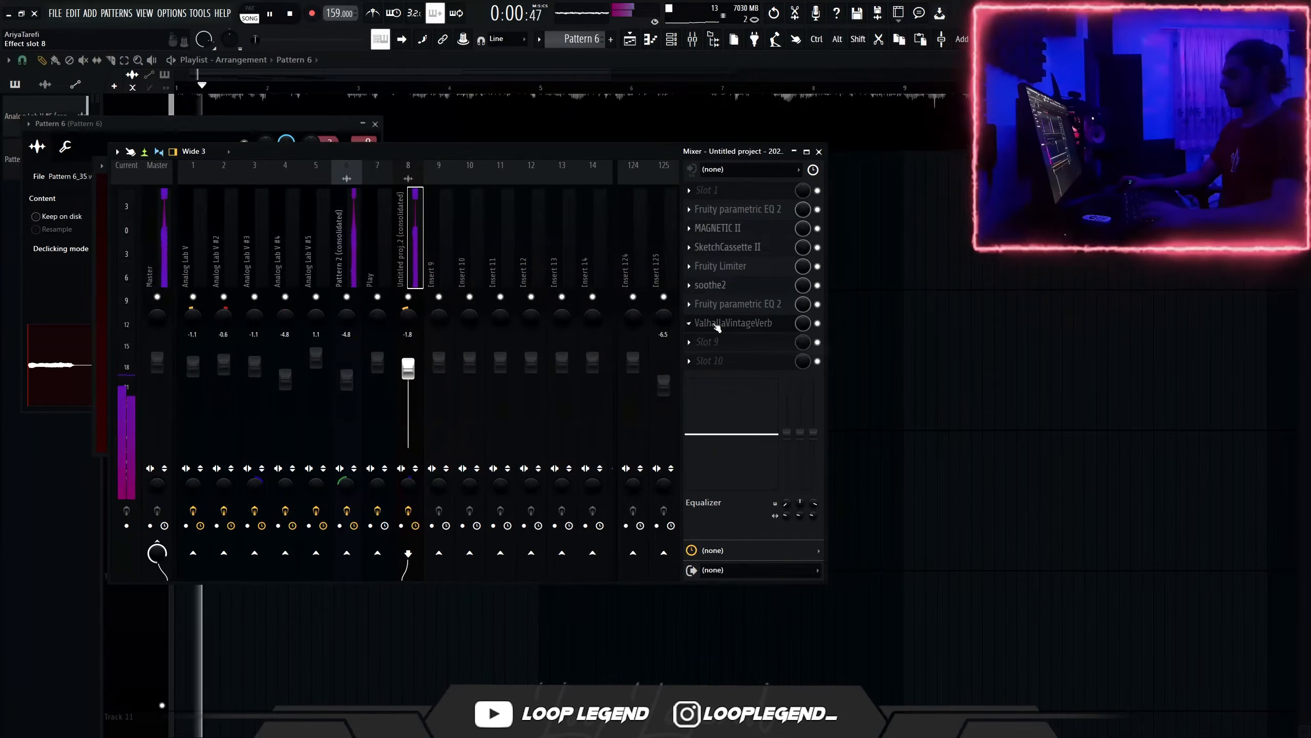
{"action": "left_click", "coordinate": [723, 323]}
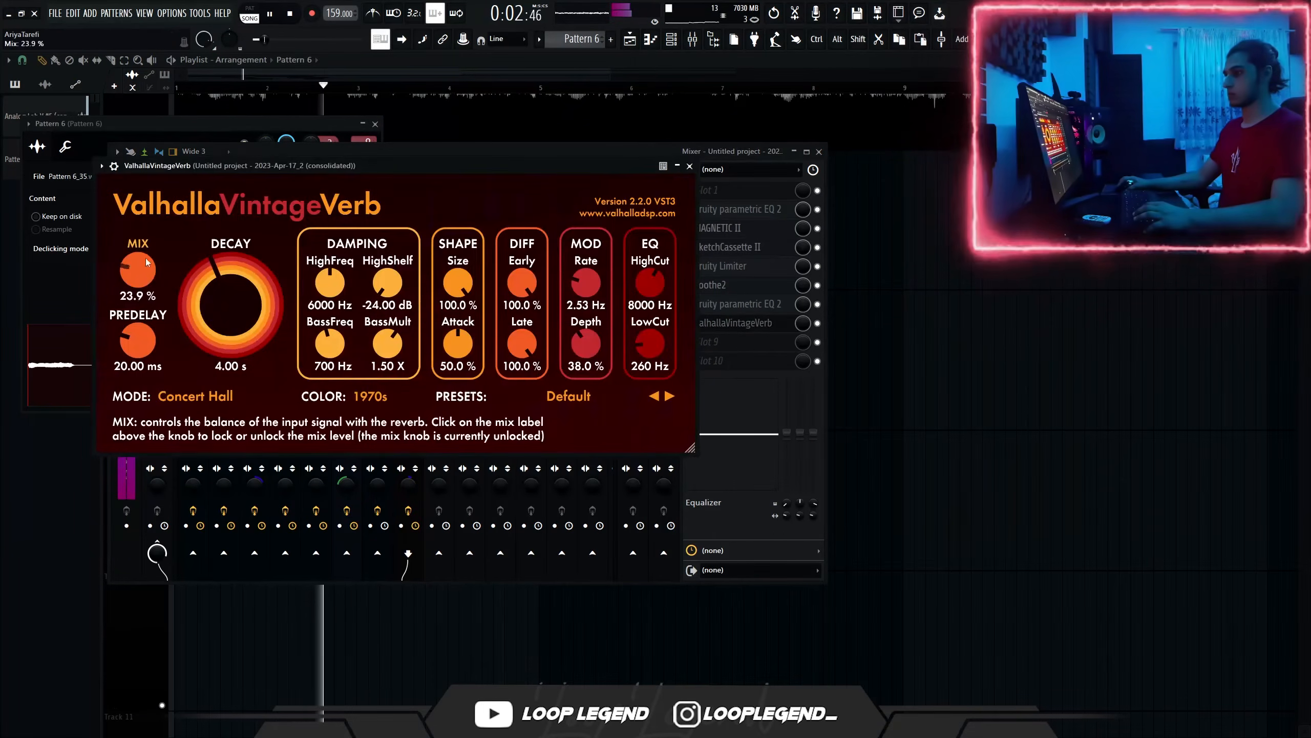
{"action": "left_click_drag", "start_coordinate": [154, 249], "coordinate": [132, 320]}
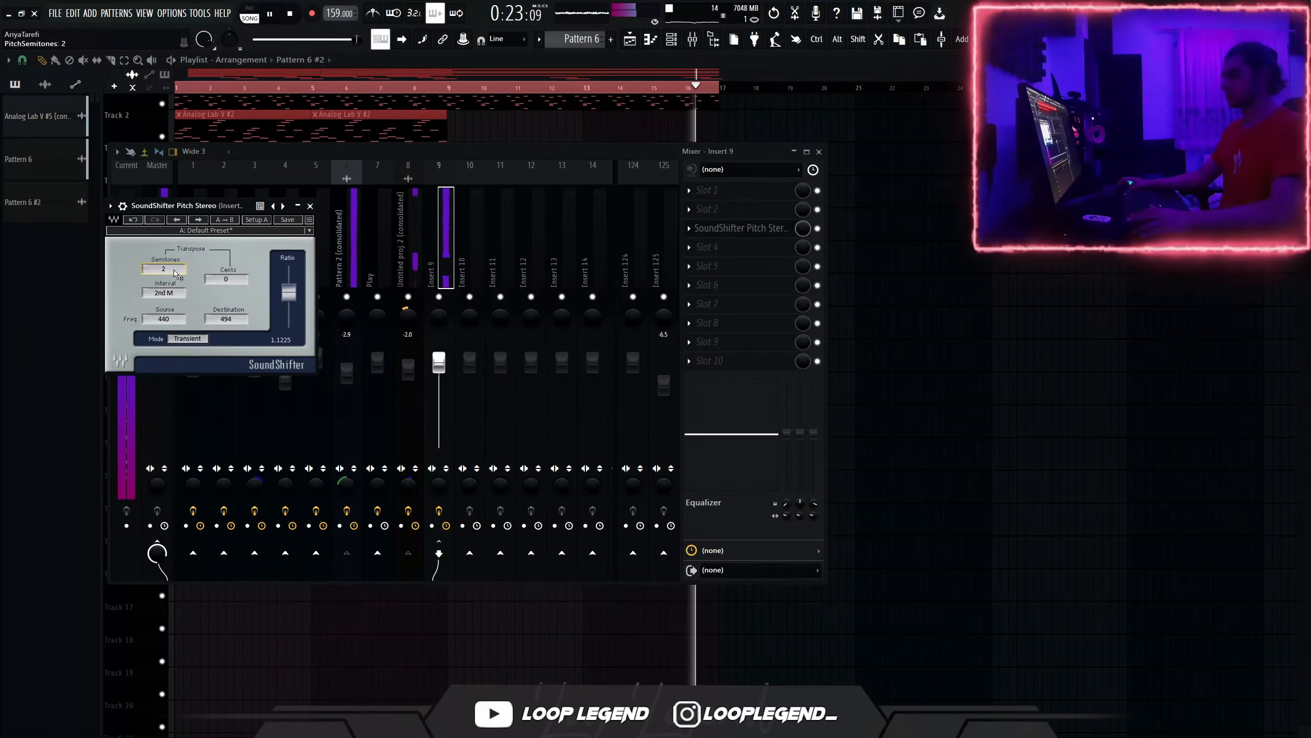
Close SoundShifter and add CLA-3A Stereo in slot 5 and HalfTime in slot 7 of insert 9.
{"action": "left_click", "coordinate": [722, 230]}
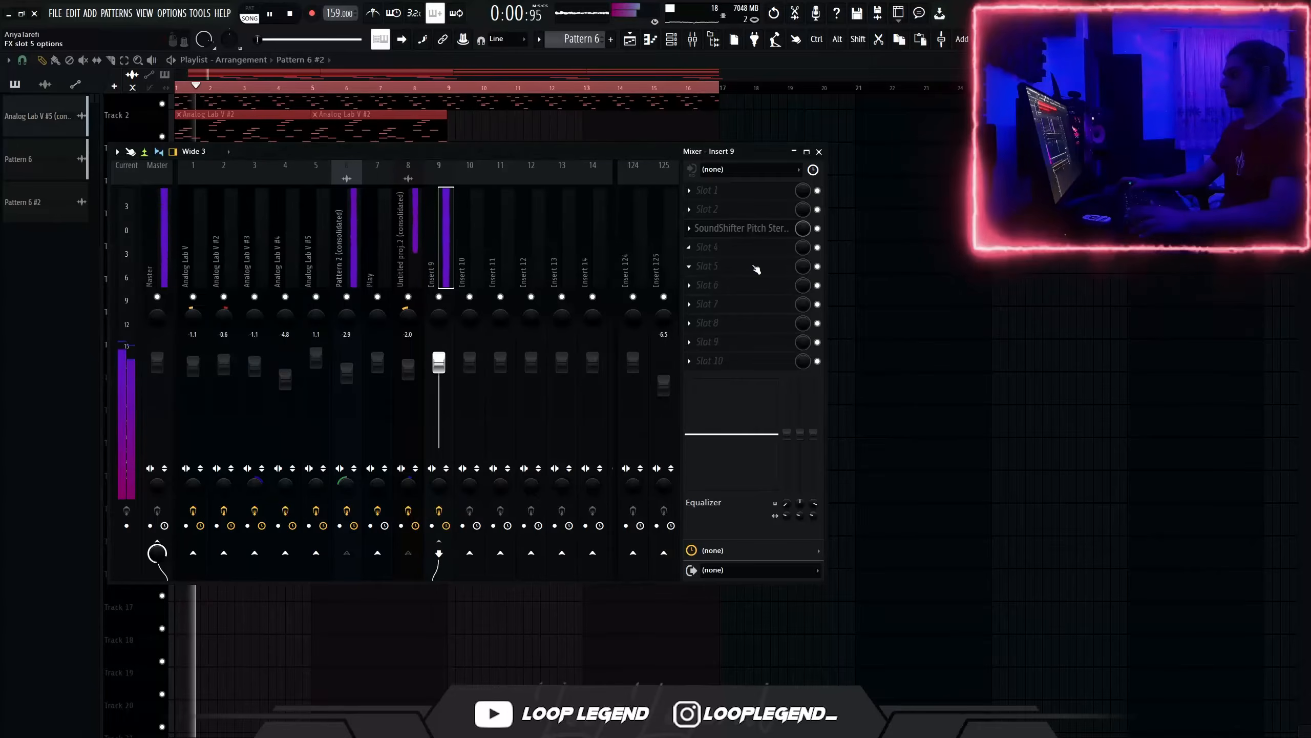
{"action": "left_click", "coordinate": [754, 265]}
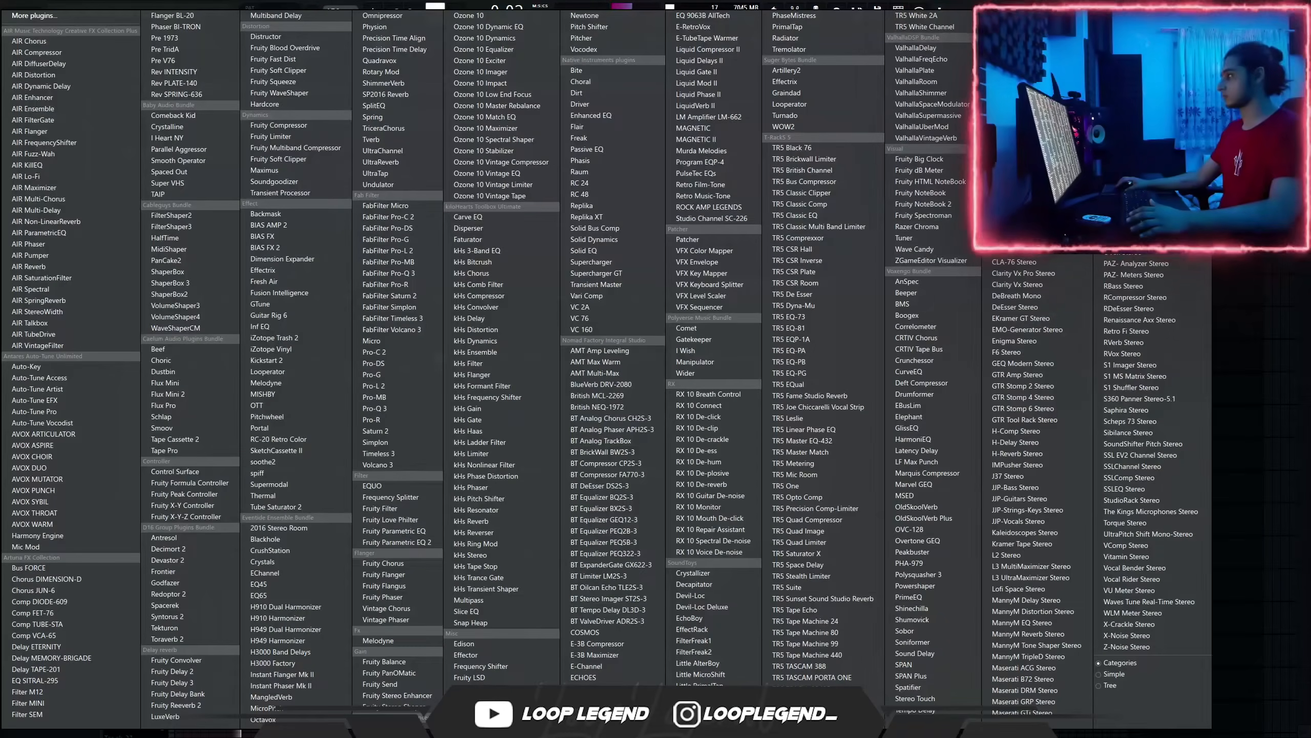
{"action": "left_click", "coordinate": [1043, 251]}
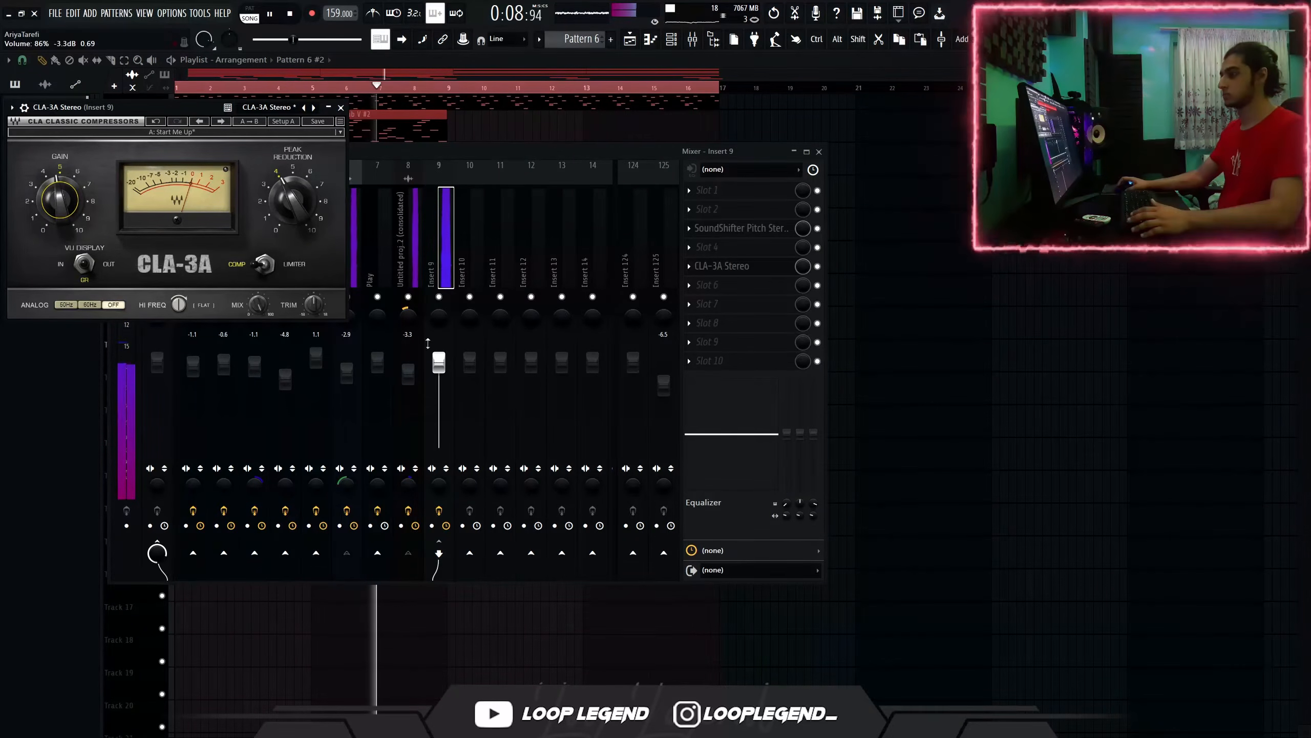
{"action": "left_click", "coordinate": [727, 304]}
{"action": "left_click", "coordinate": [187, 234]}
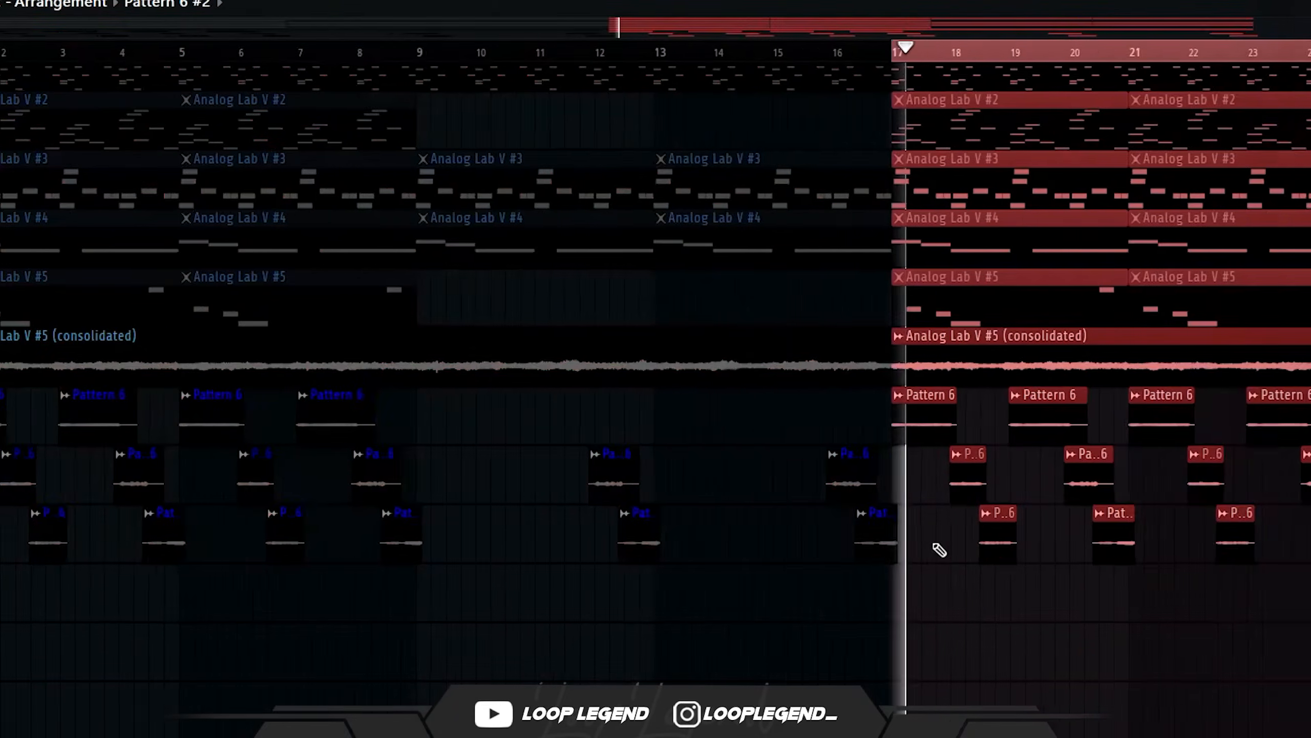
Create an automation clip for insert 9's HalfTime mix level and hold it at the minimum until bar 17.
{"action": "key", "text": "F9"}
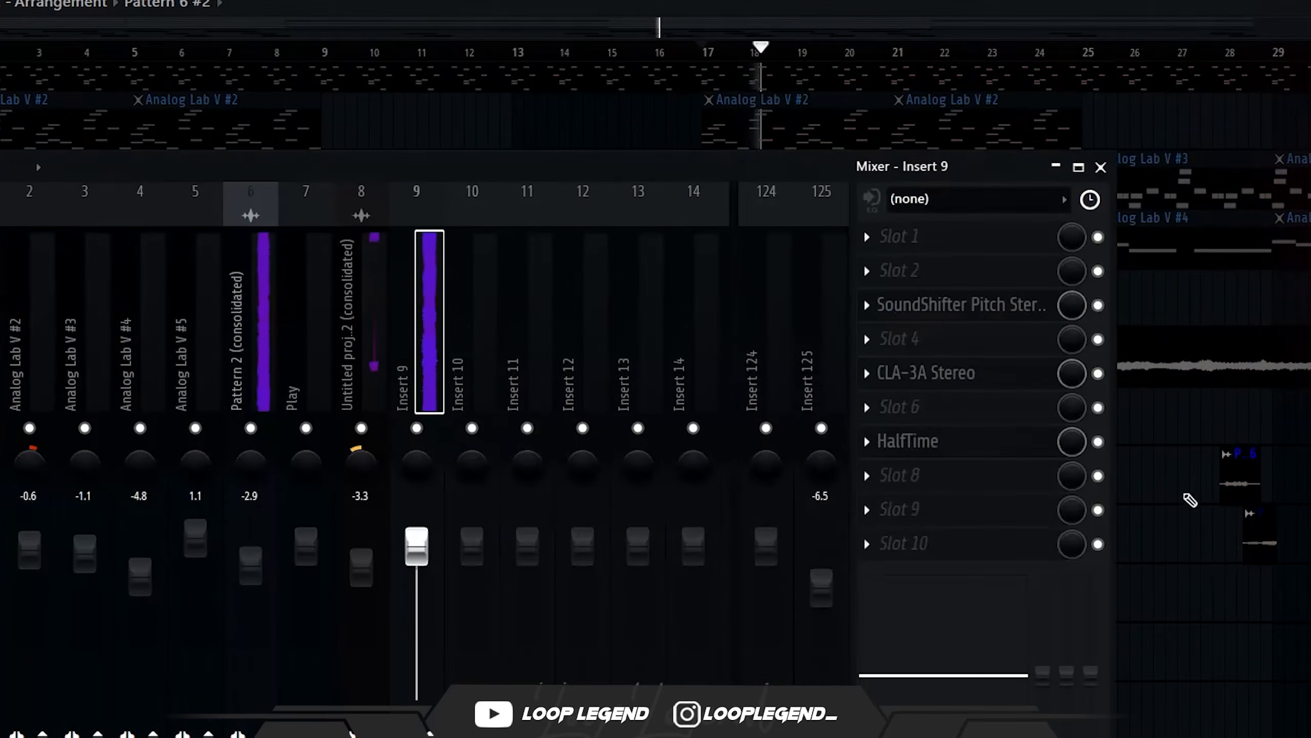
{"action": "right_click", "coordinate": [1068, 452]}
{"action": "left_click", "coordinate": [1136, 613]}
{"action": "key", "text": "F9"}
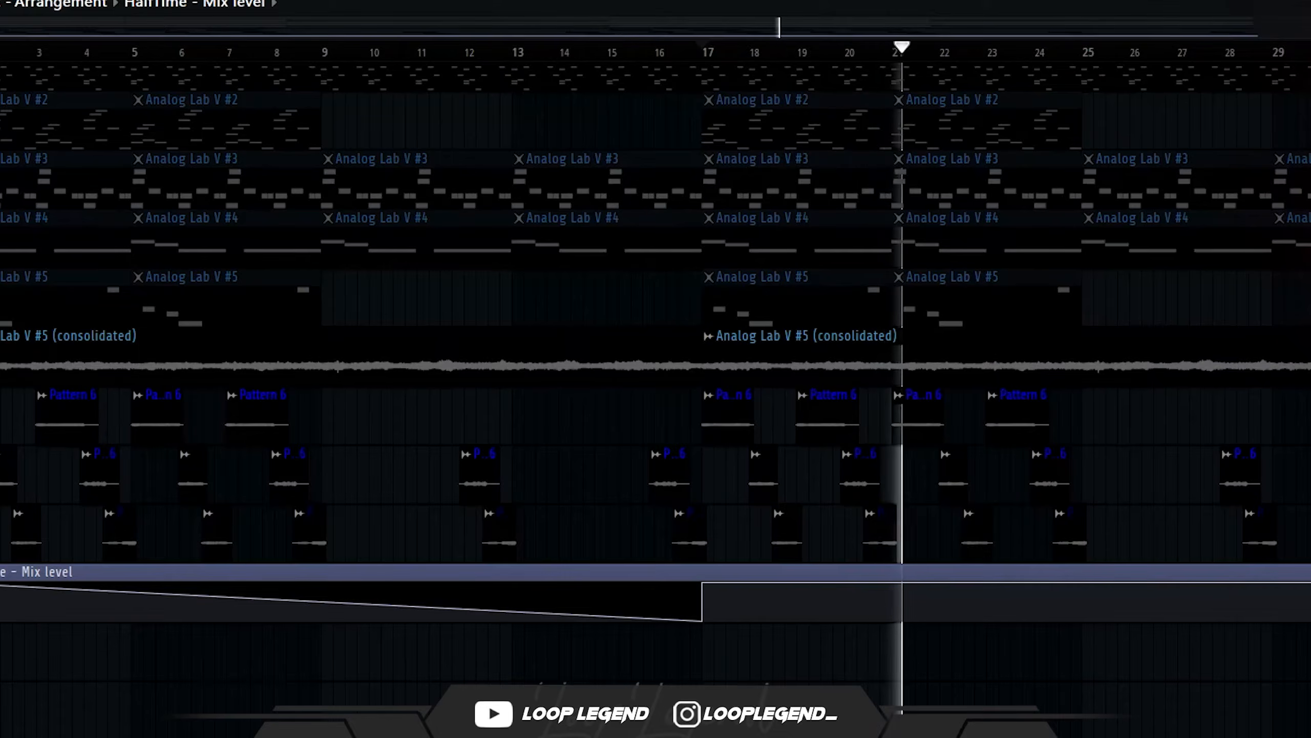
{"action": "left_click_drag", "start_coordinate": [0, 584], "coordinate": [0, 621]}
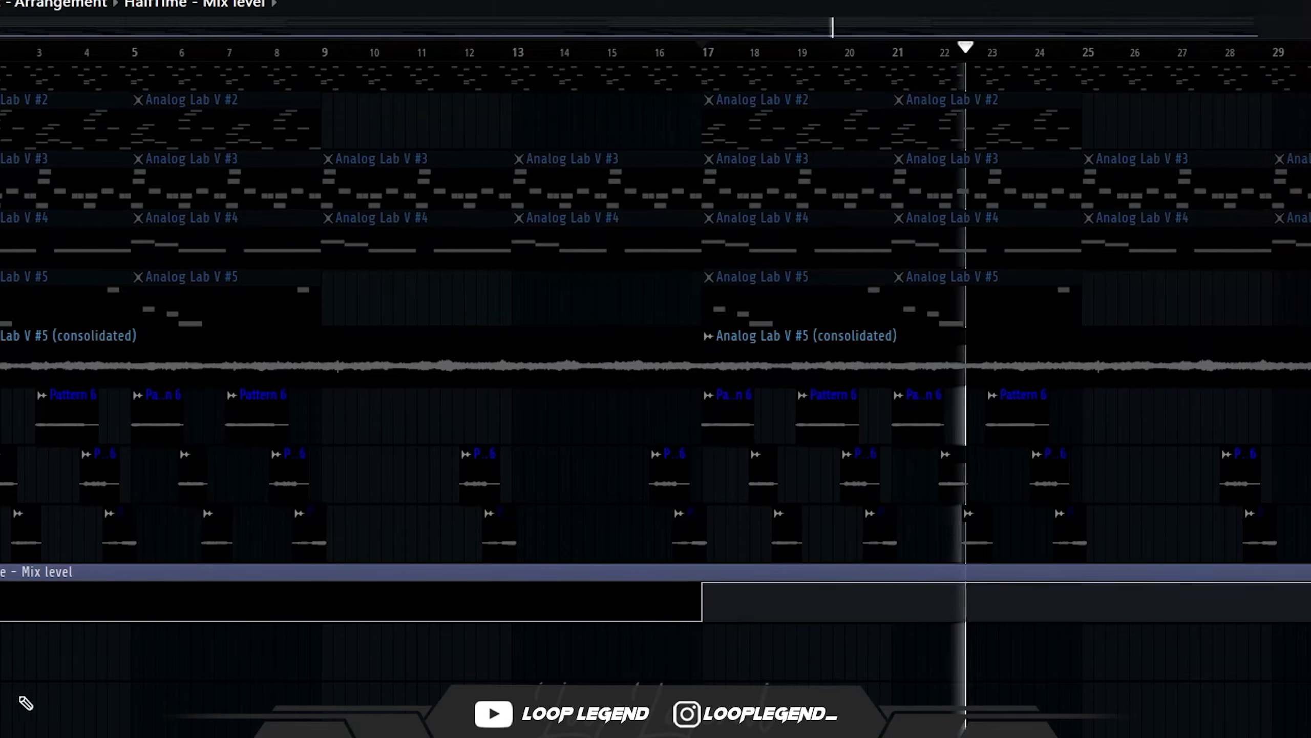
{"action": "key", "text": "F2"}
{"action": "left_click", "coordinate": [44, 665]}
{"action": "key", "text": "Return"}
Add Fruity parametric EQ 2 in slot 8 of insert 9 and switch it to its next preset.
{"action": "key", "text": "F9"}
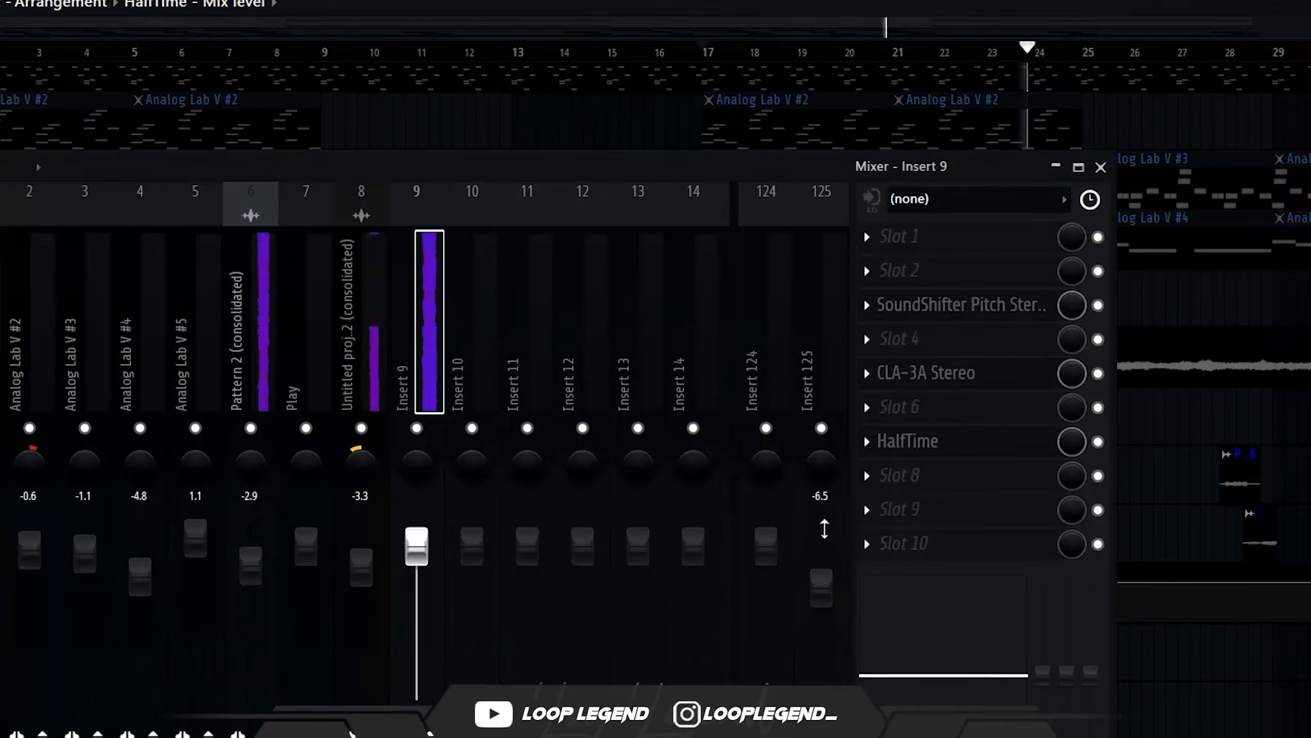
{"action": "left_click", "coordinate": [984, 498]}
{"action": "left_click", "coordinate": [492, 575]}
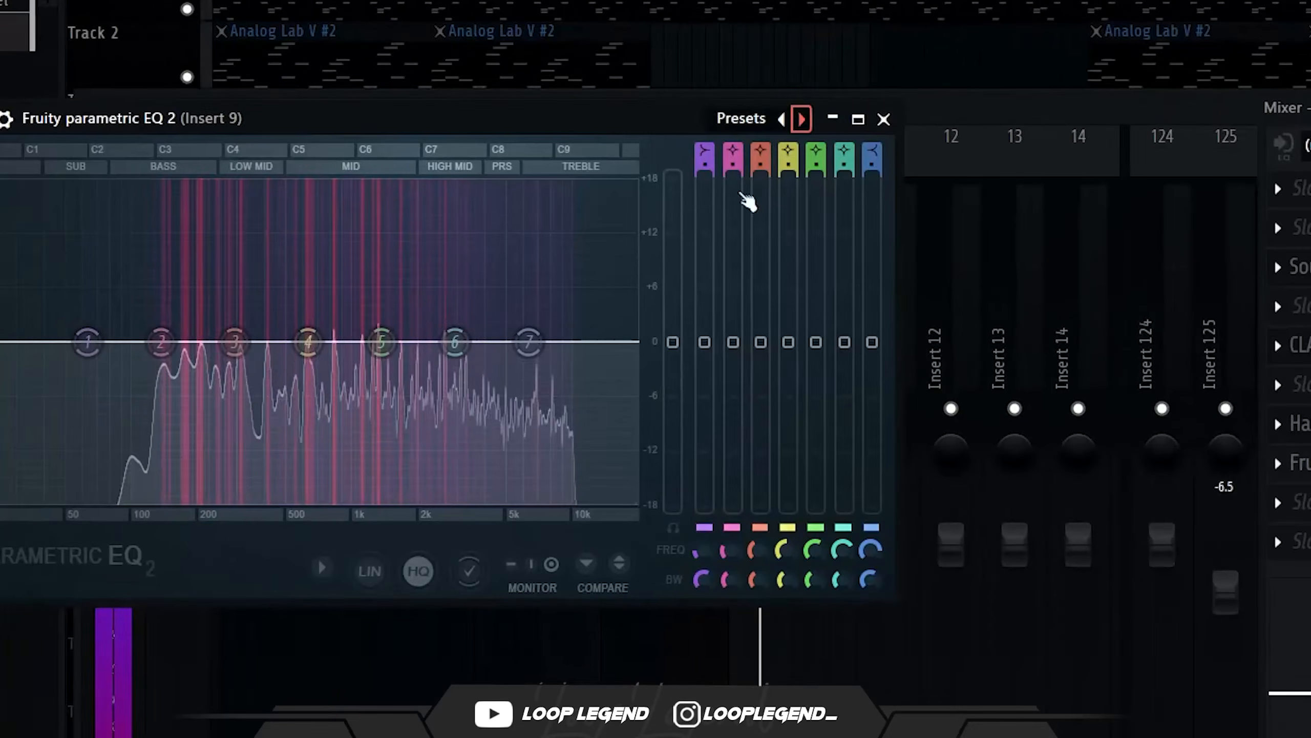
{"action": "left_click", "coordinate": [801, 118]}
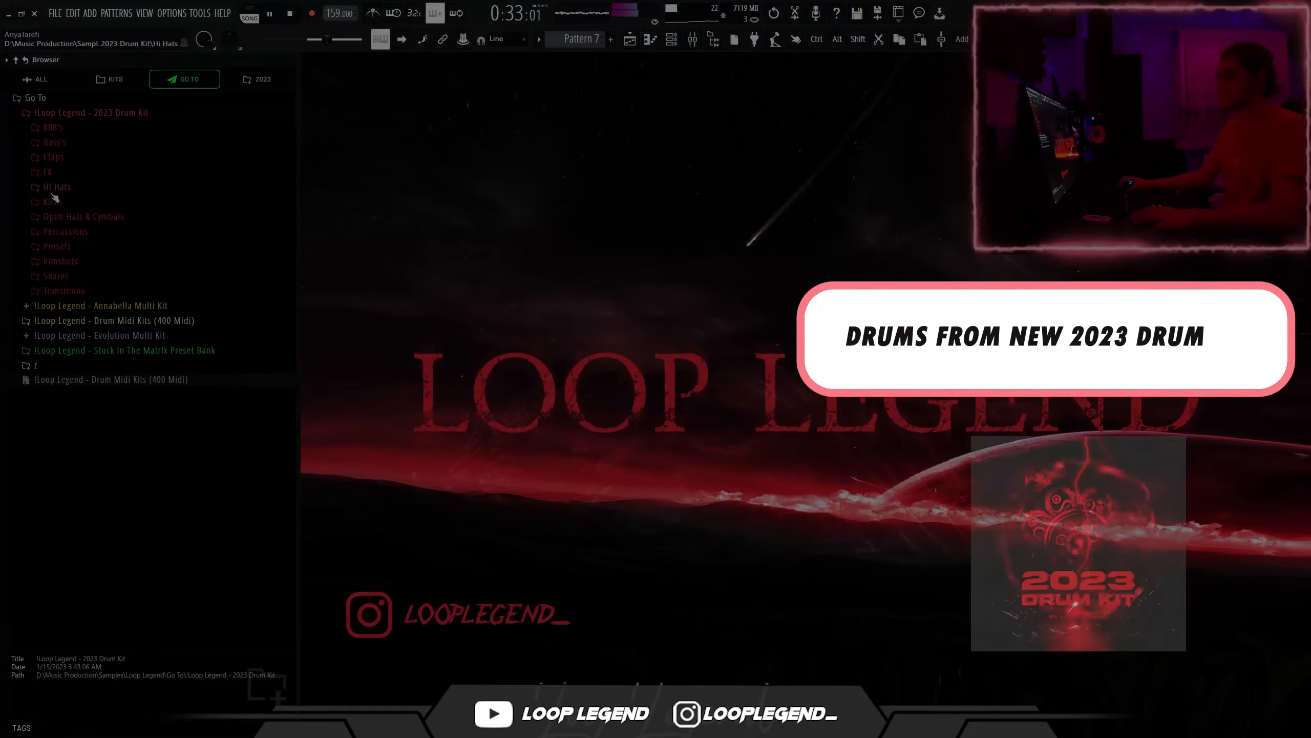
Load the Hi Hat - [Atl] sample from the 2023 Drum Kit's Hi Hats folder into a new channel.
{"action": "left_click", "coordinate": [56, 187]}
{"action": "left_click", "coordinate": [119, 242]}
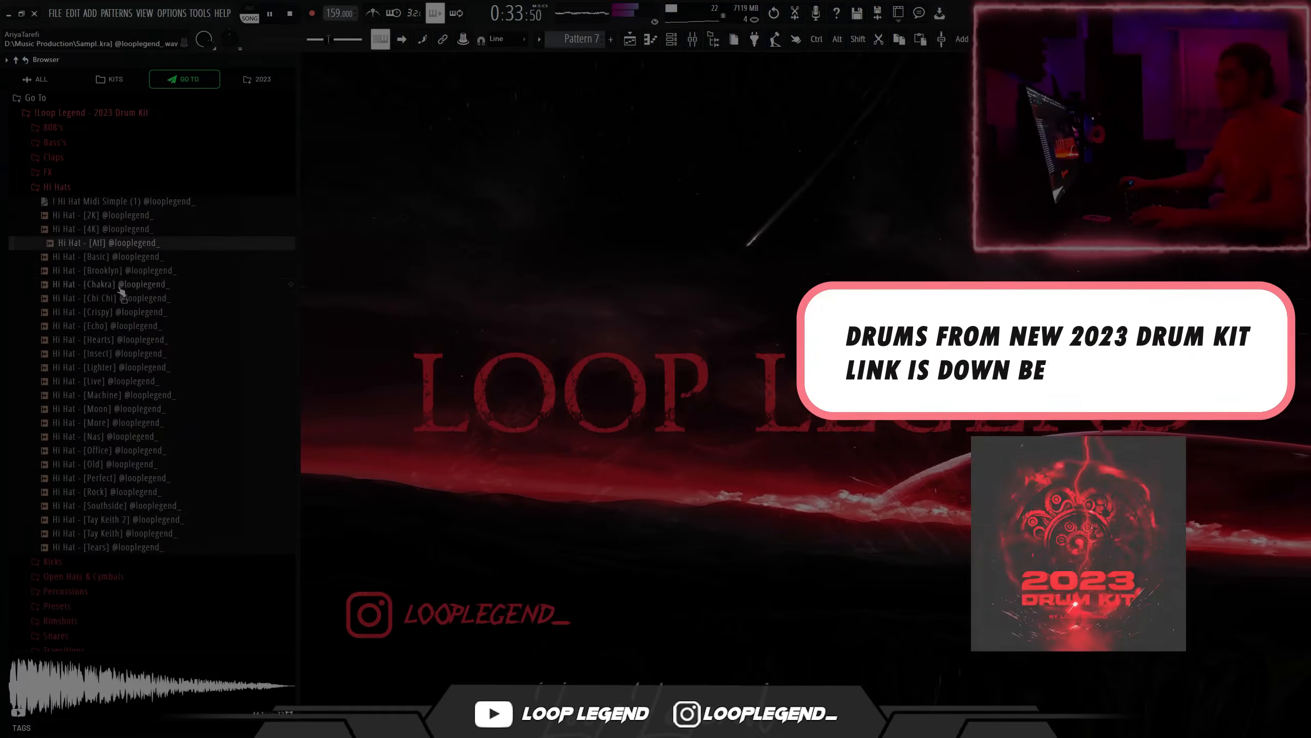
{"action": "right_click", "coordinate": [121, 245]}
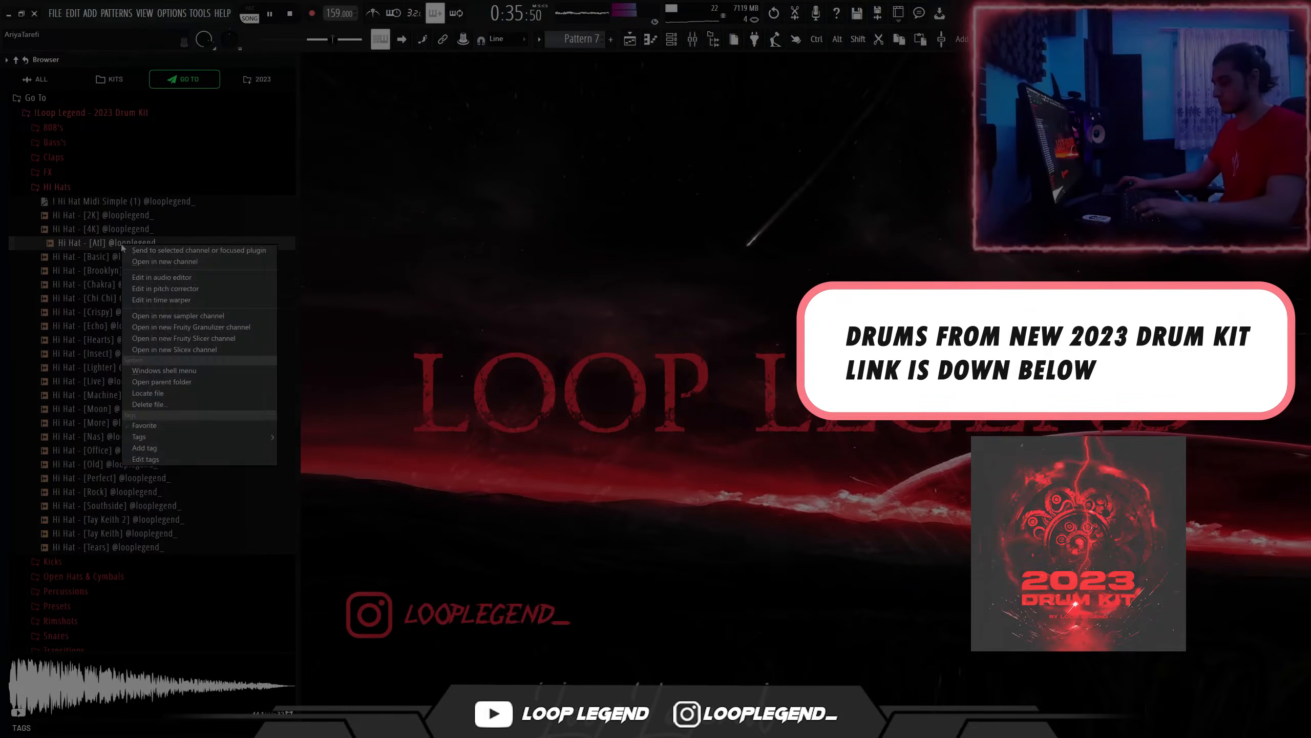
{"action": "left_click", "coordinate": [137, 263]}
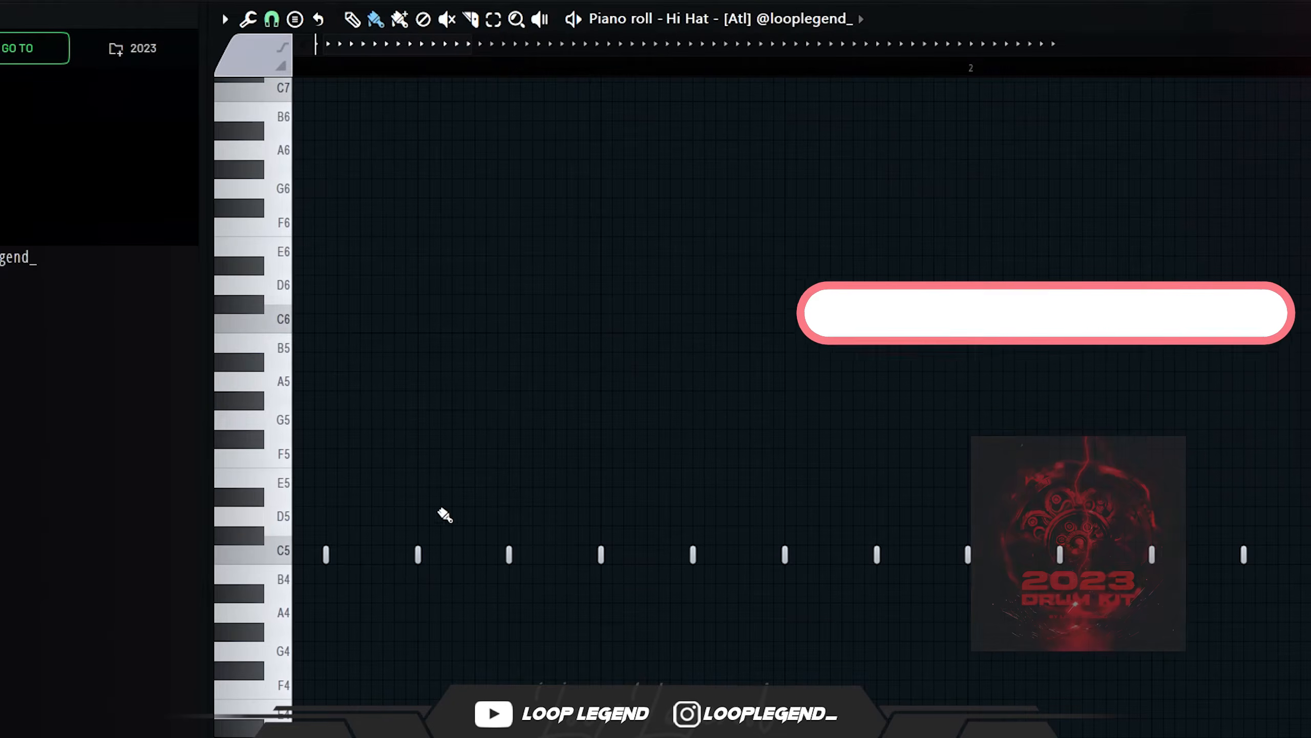
Paint a fast six-note G4 roll in the second half of beat 2 of the hi-hat pattern's first bar and play it.
{"action": "left_click_drag", "start_coordinate": [445, 515], "coordinate": [751, 474]}
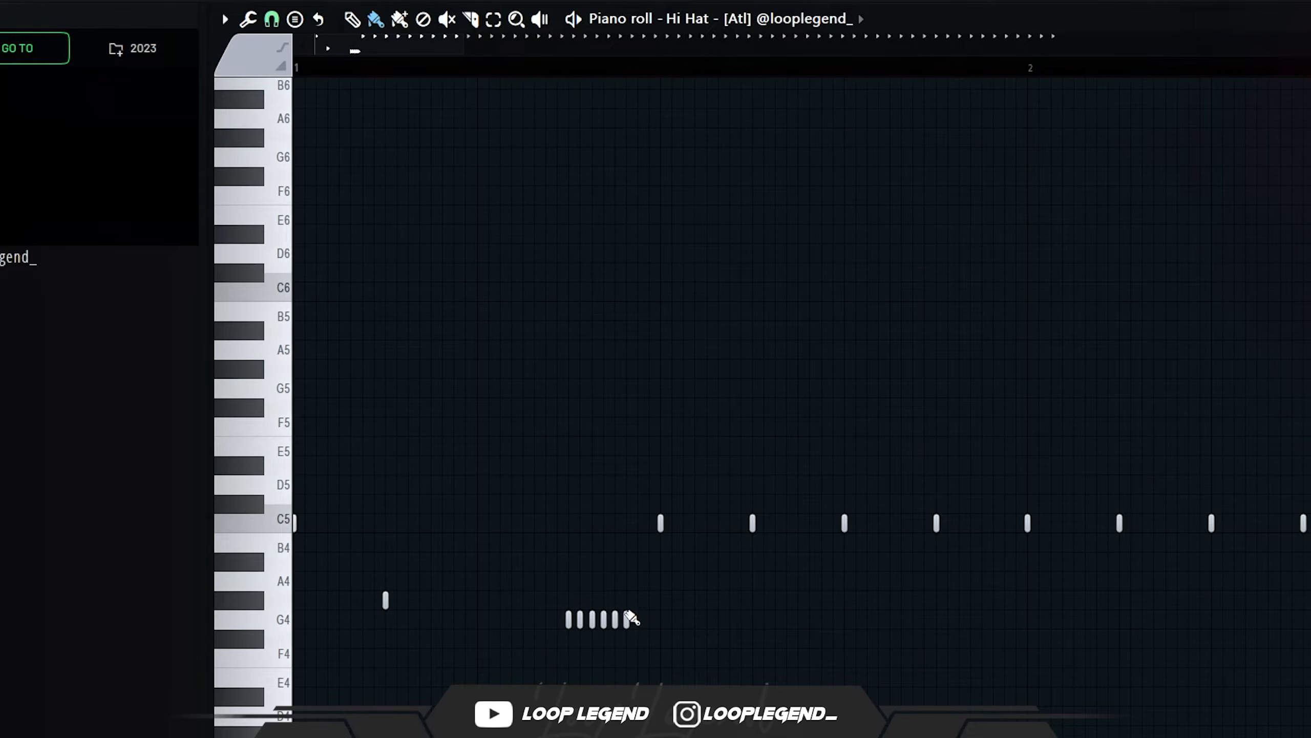
{"action": "key", "text": "space"}
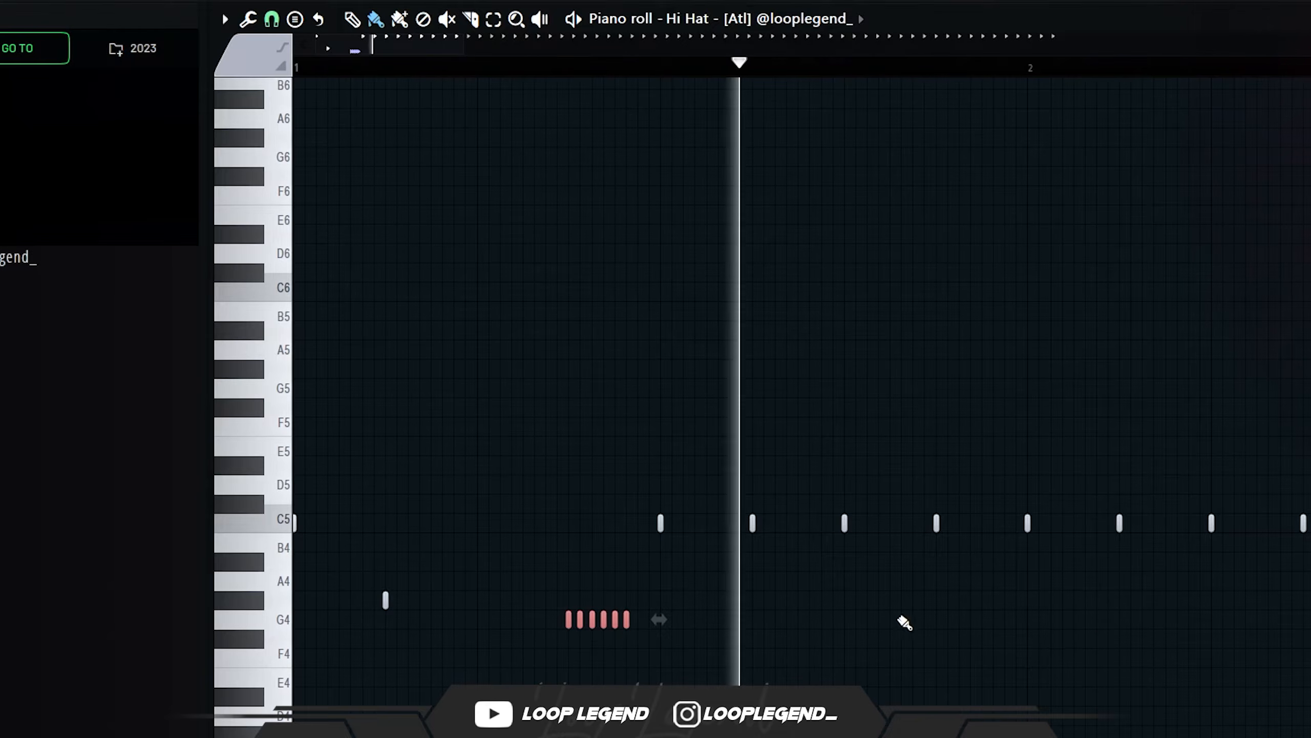
Lower the hi-hat hit on beat 3 of bar 1 from the C5 row to G4.
{"action": "key", "text": "space"}
{"action": "left_click_drag", "start_coordinate": [716, 523], "coordinate": [703, 521]}
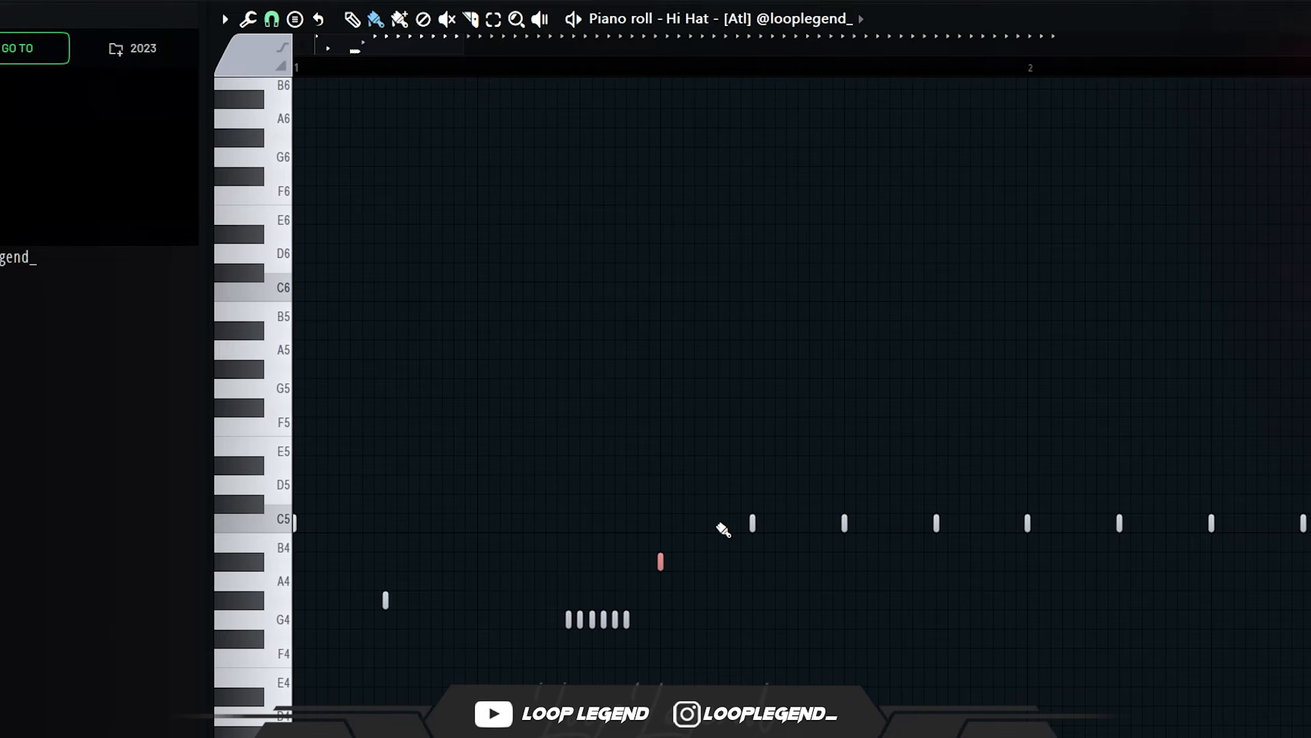
{"action": "key", "text": "space"}
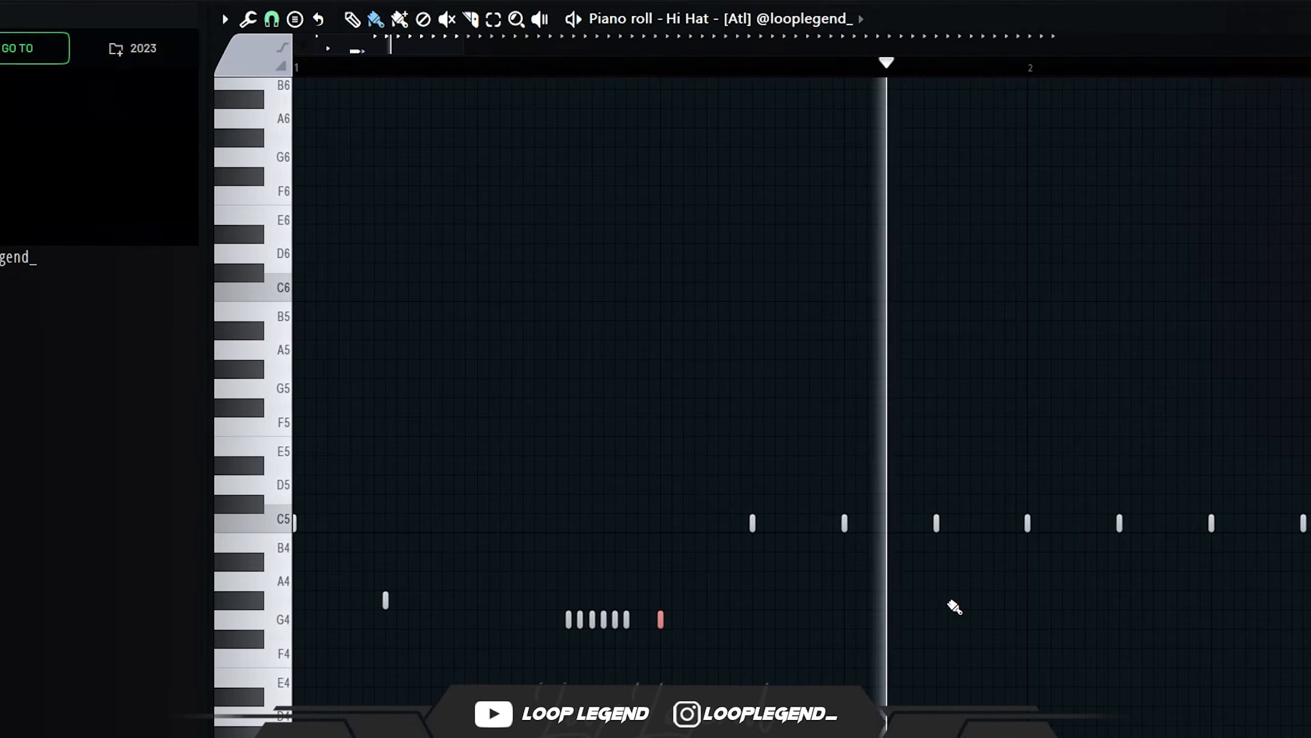
Put a short two-note G4 roll on beat 4 of bar 1 and move the bar's last hit to G4.
{"action": "left_click_drag", "start_coordinate": [938, 601], "coordinate": [994, 605]}
{"action": "key", "text": "space"}
{"action": "key", "text": "ctrl+z"}
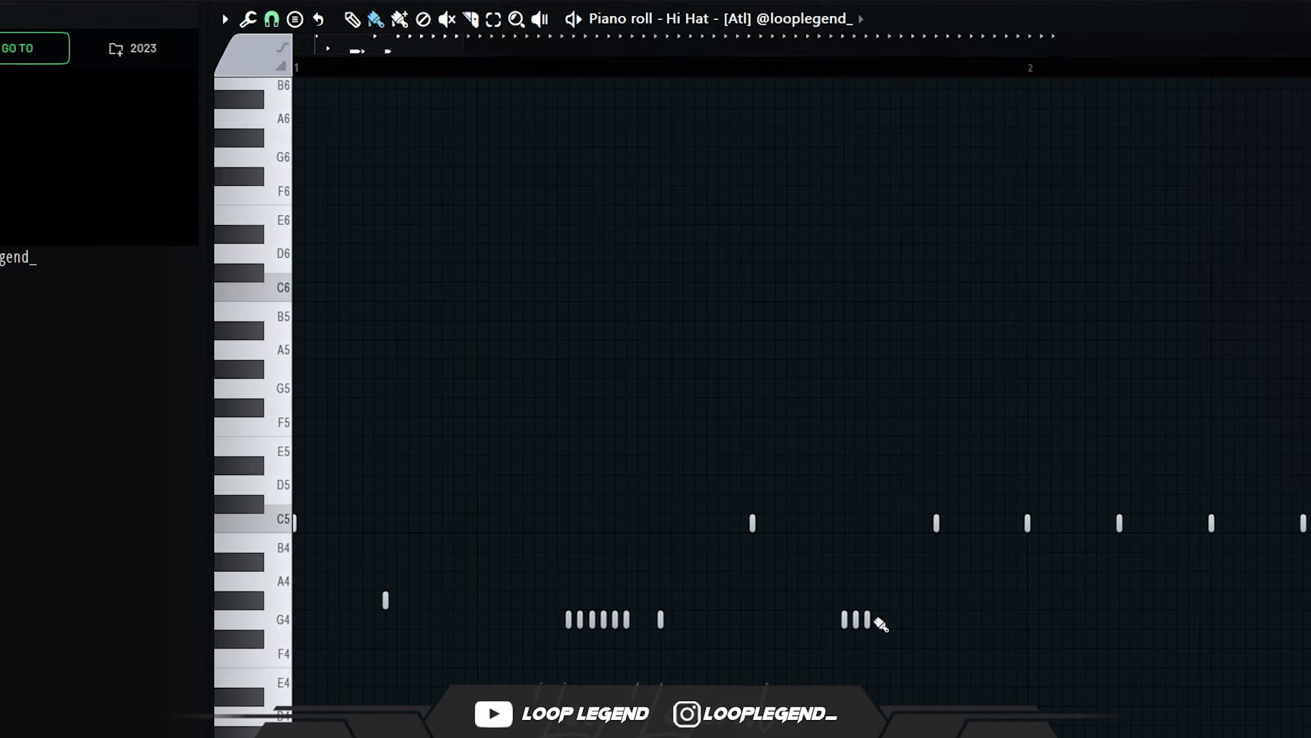
{"action": "key", "text": "space"}
{"action": "scroll", "coordinate": [888, 630], "scroll_direction": "down", "scroll_amount": 3}
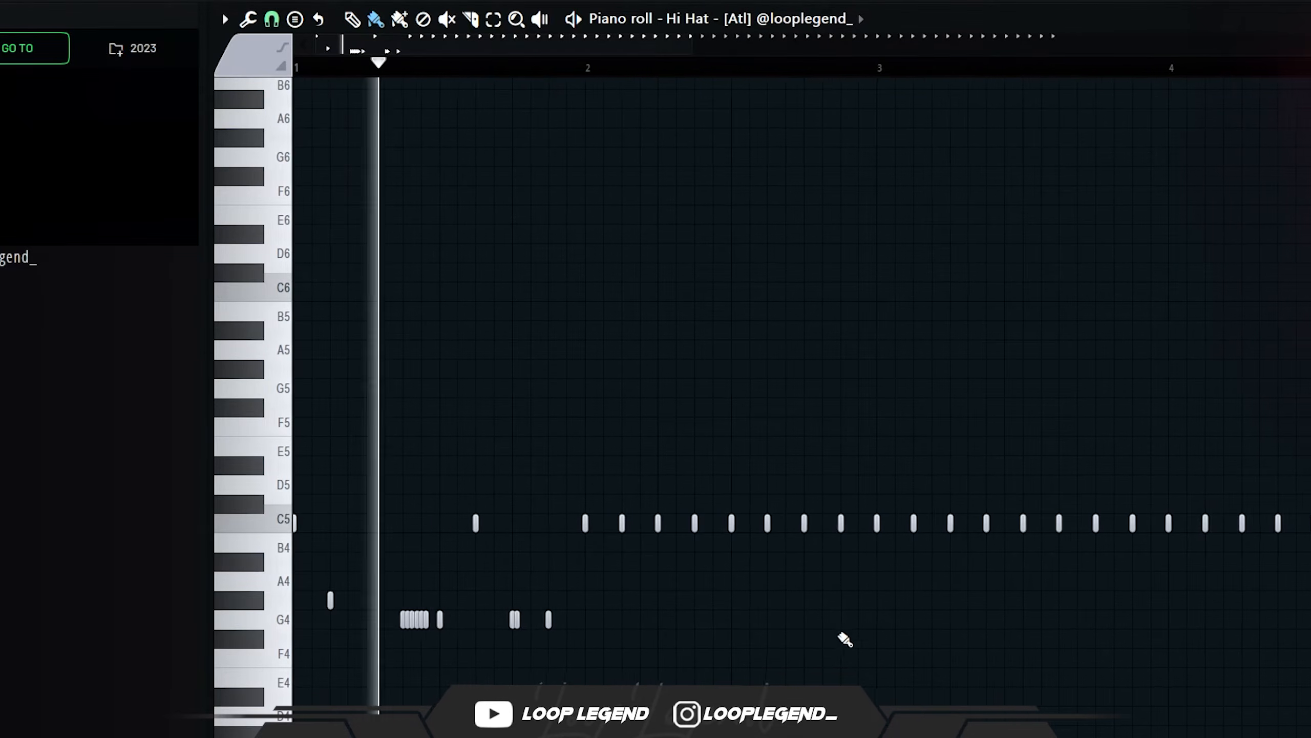
{"action": "key", "text": "space"}
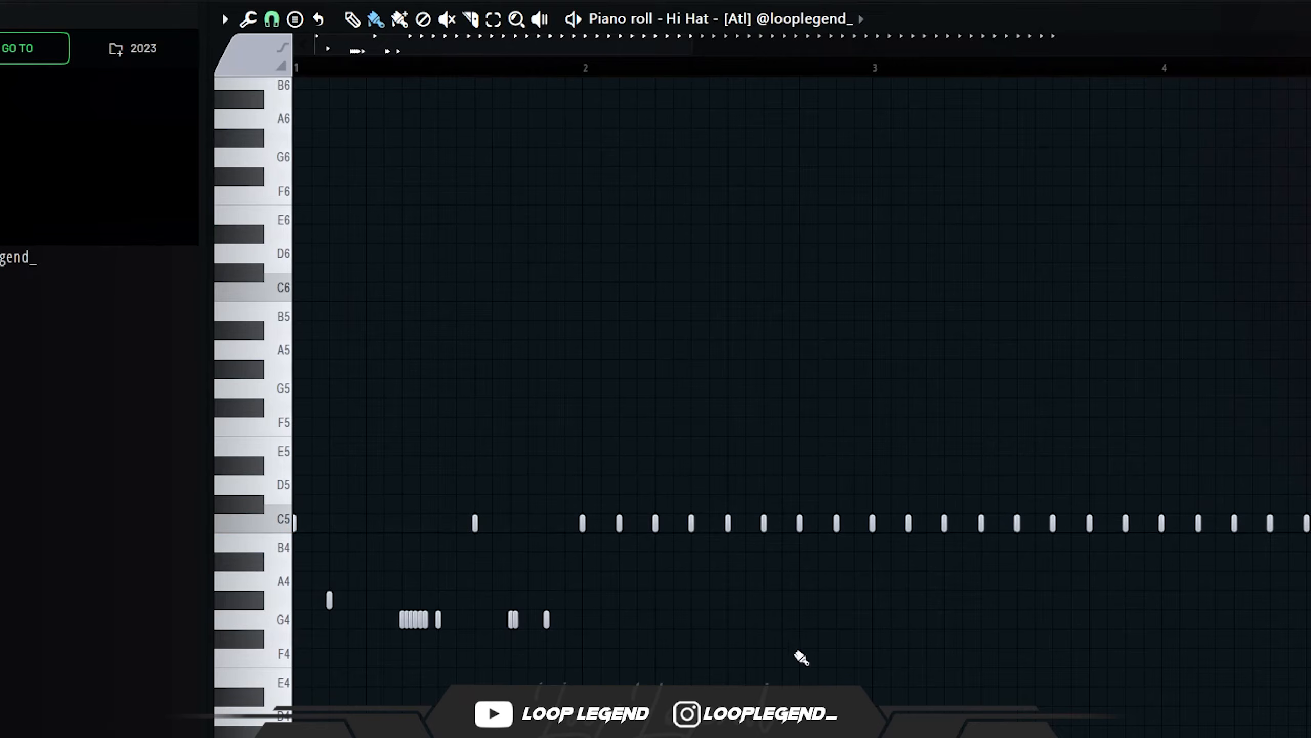
Set the piano roll snap to 1/3 step and lower the second hi-hat hit of bar 2 to G#4.
{"action": "key", "text": "space"}
{"action": "left_click", "coordinate": [271, 19]}
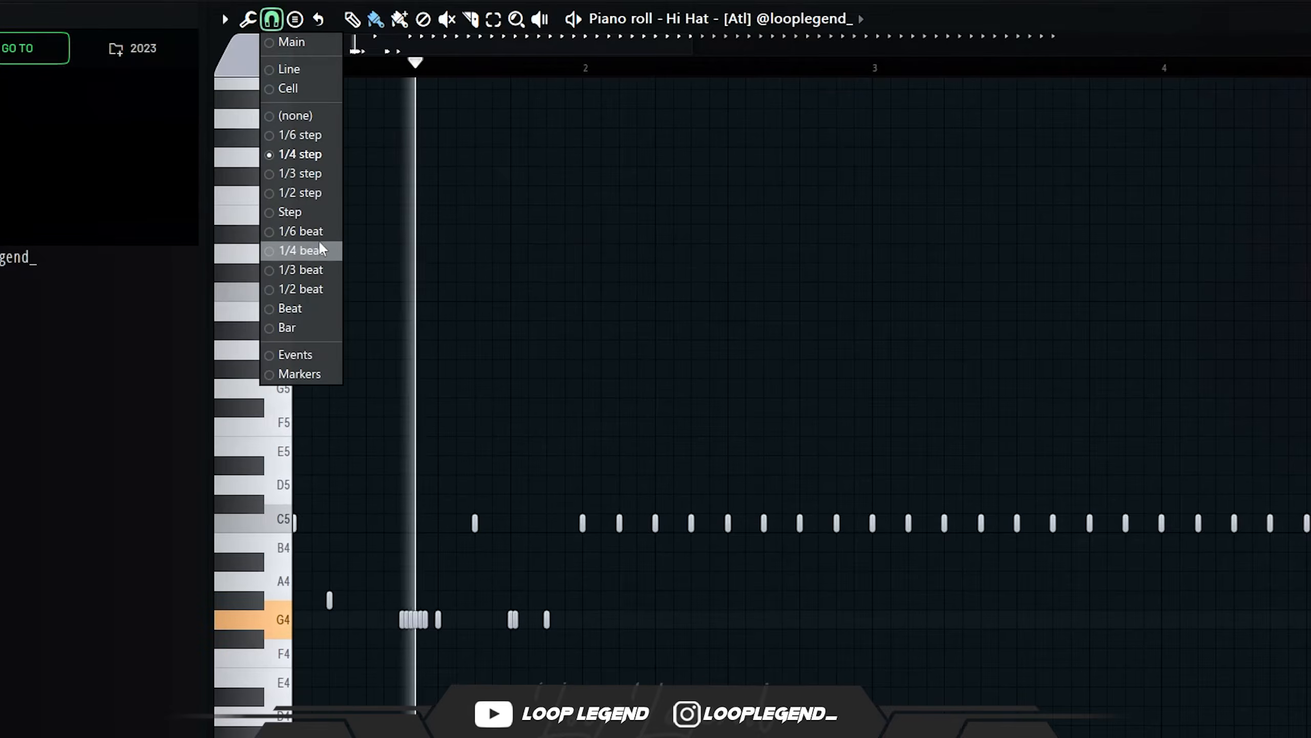
{"action": "left_click", "coordinate": [302, 173]}
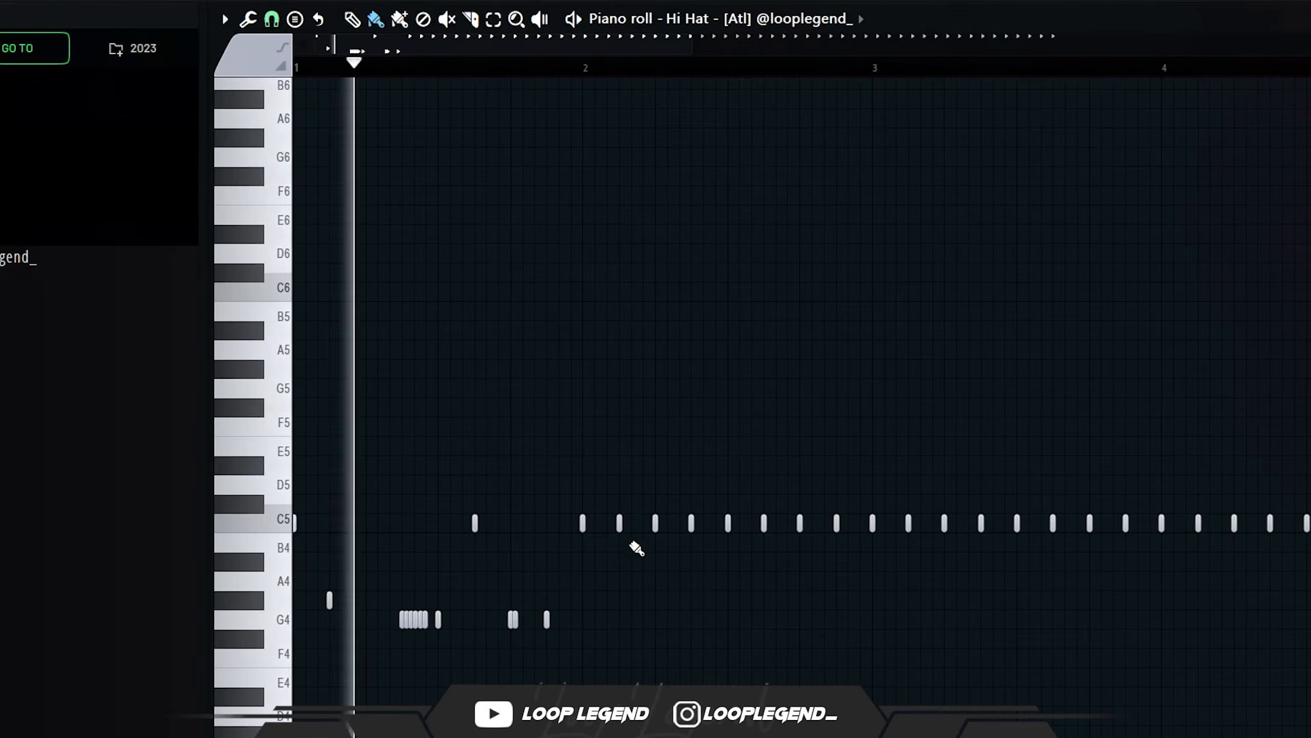
{"action": "key", "text": "space"}
{"action": "left_click", "coordinate": [621, 526]}
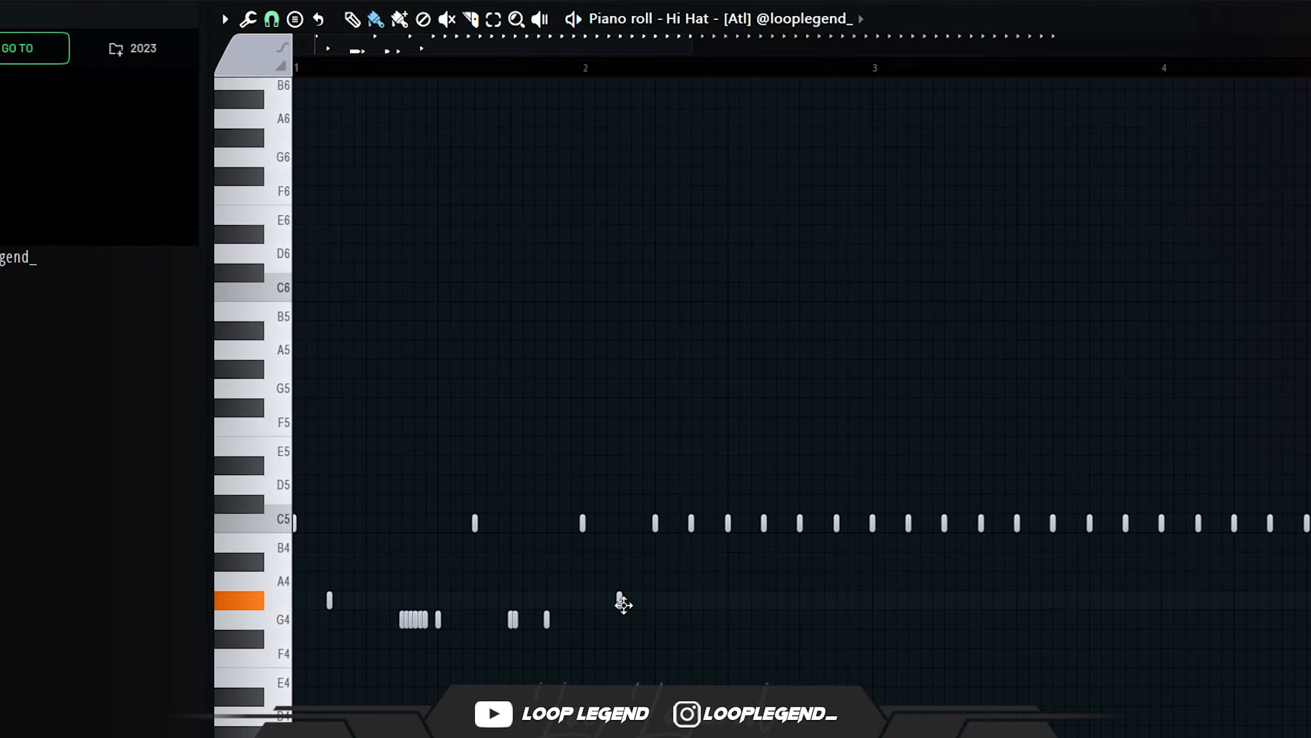
{"action": "key", "text": "space"}
Delete the C5 hit on beat 2 of bar 2 and try an extra C5 hit just after the following one.
{"action": "right_click", "coordinate": [691, 524]}
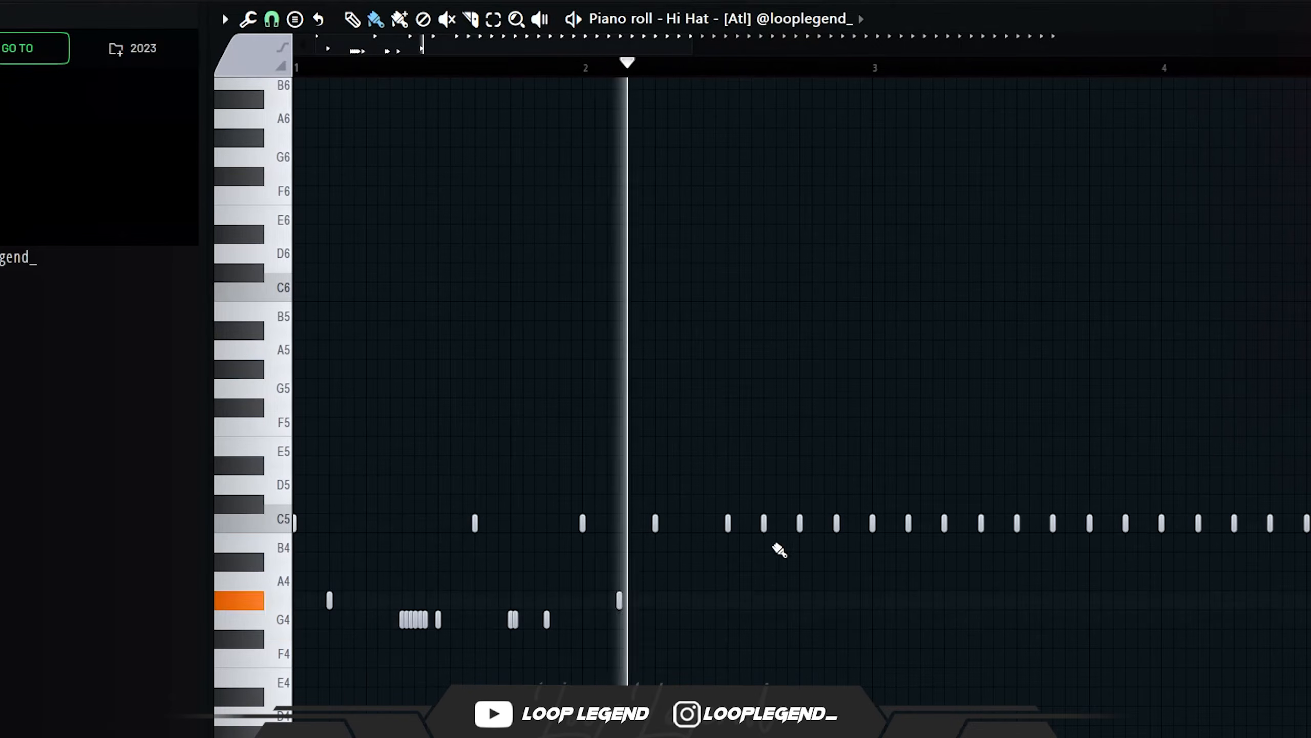
{"action": "key", "text": "space"}
{"action": "left_click", "coordinate": [692, 524]}
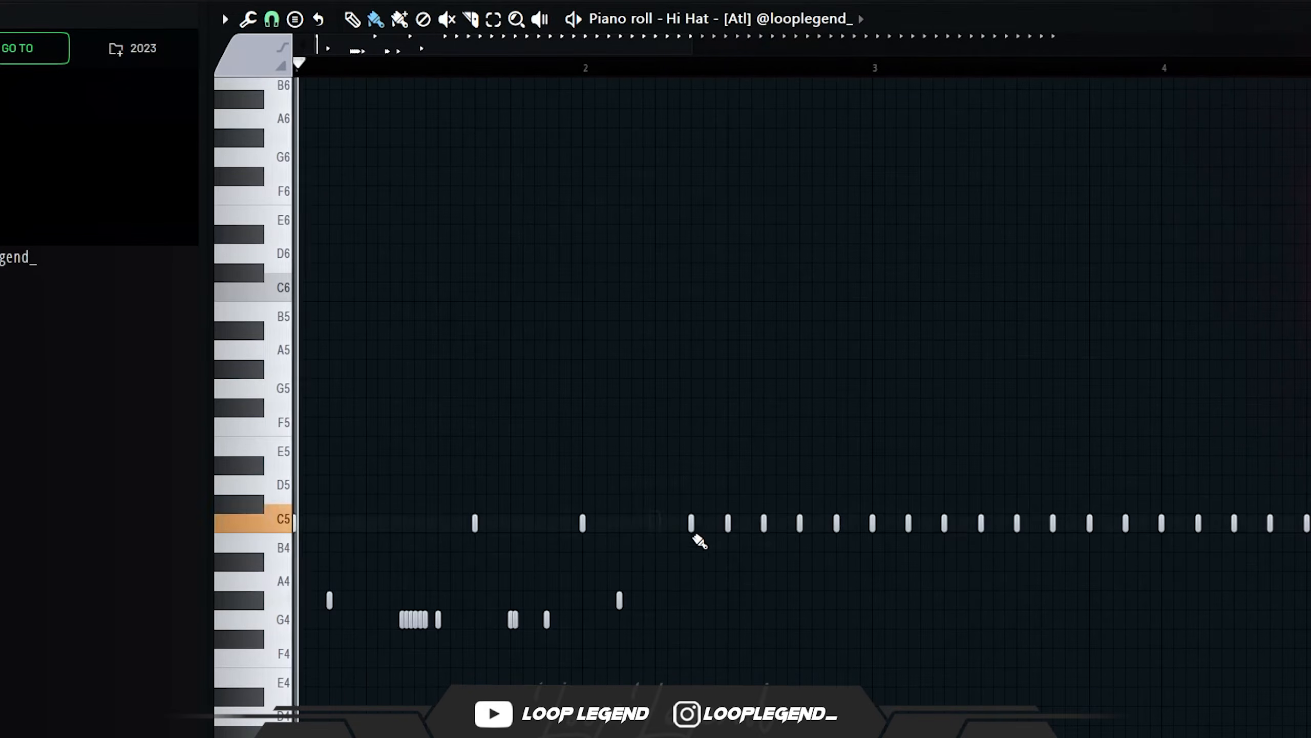
{"action": "key", "text": "space"}
{"action": "left_click", "coordinate": [706, 523]}
{"action": "scroll", "coordinate": [788, 627], "scroll_direction": "up", "scroll_amount": 2}
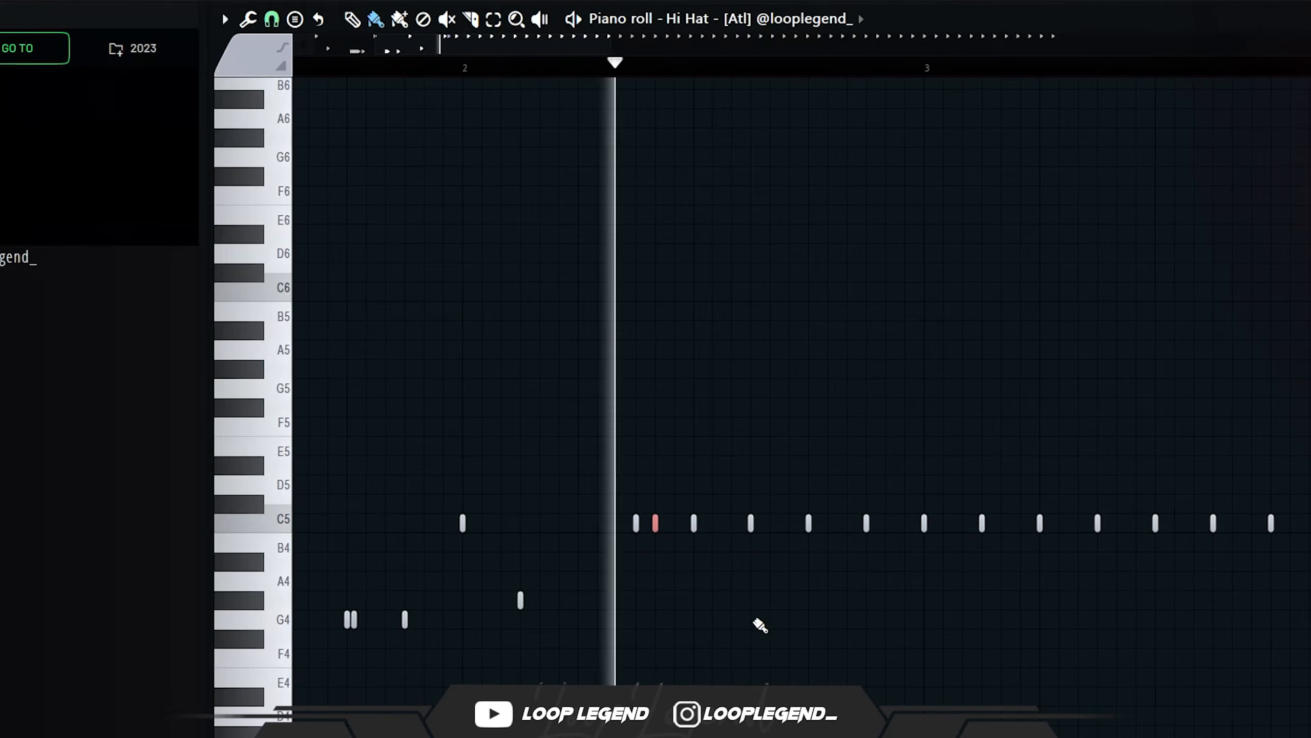
Paint a five-note G4 roll in the second half of beat 3 of bar 2 and delete the extra C5 hit.
{"action": "left_click_drag", "start_coordinate": [761, 625], "coordinate": [796, 621]}
{"action": "key", "text": "space"}
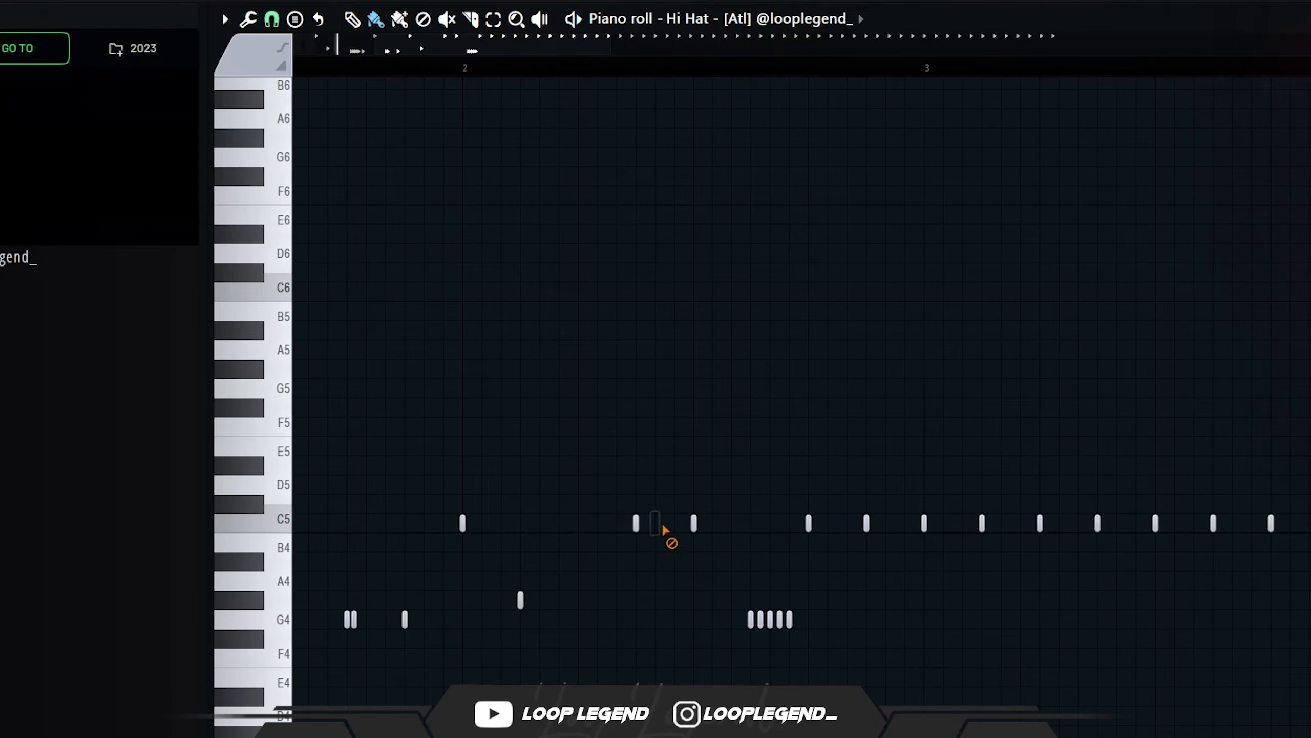
{"action": "key", "text": "space"}
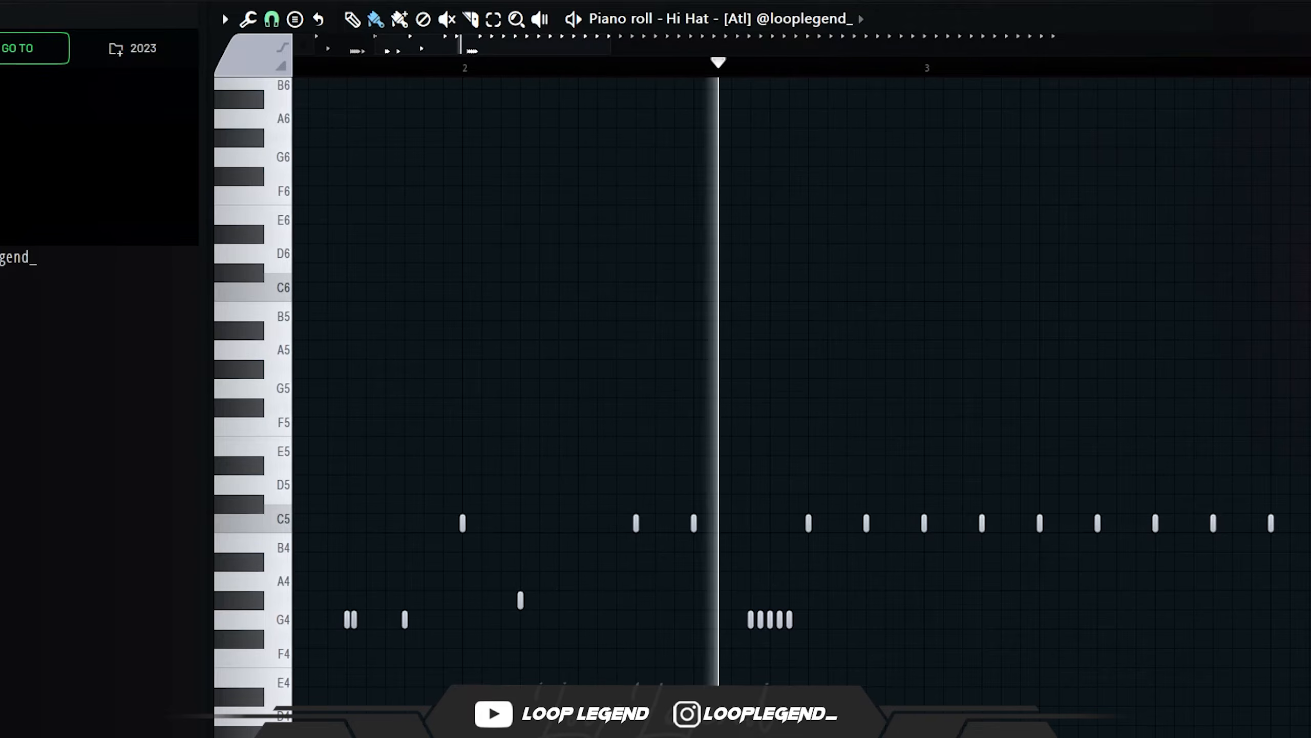
{"action": "key", "text": "space"}
Lower bar 2's beat 4 hit to G4 and fill the last half beat with a six-note G4 roll of rising velocity.
{"action": "scroll", "coordinate": [933, 656], "scroll_direction": "down", "scroll_amount": 1}
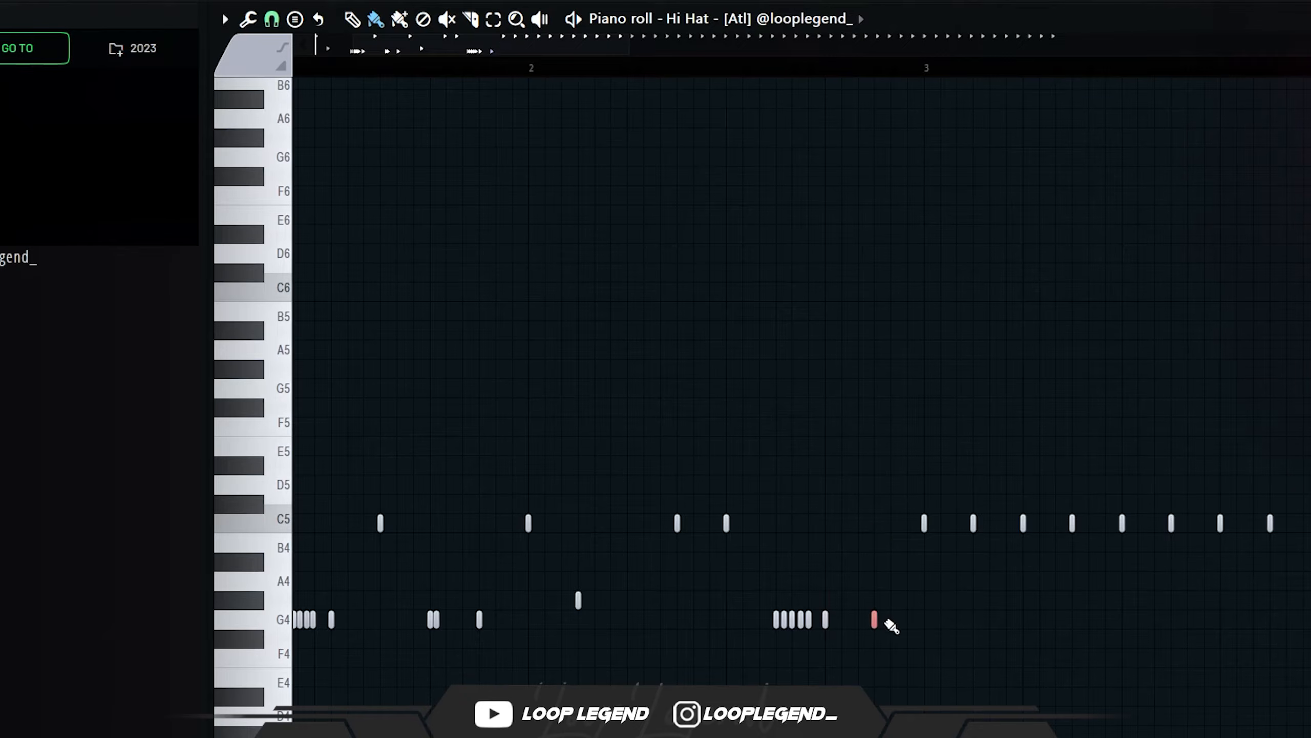
{"action": "key", "text": "ctrl+d"}
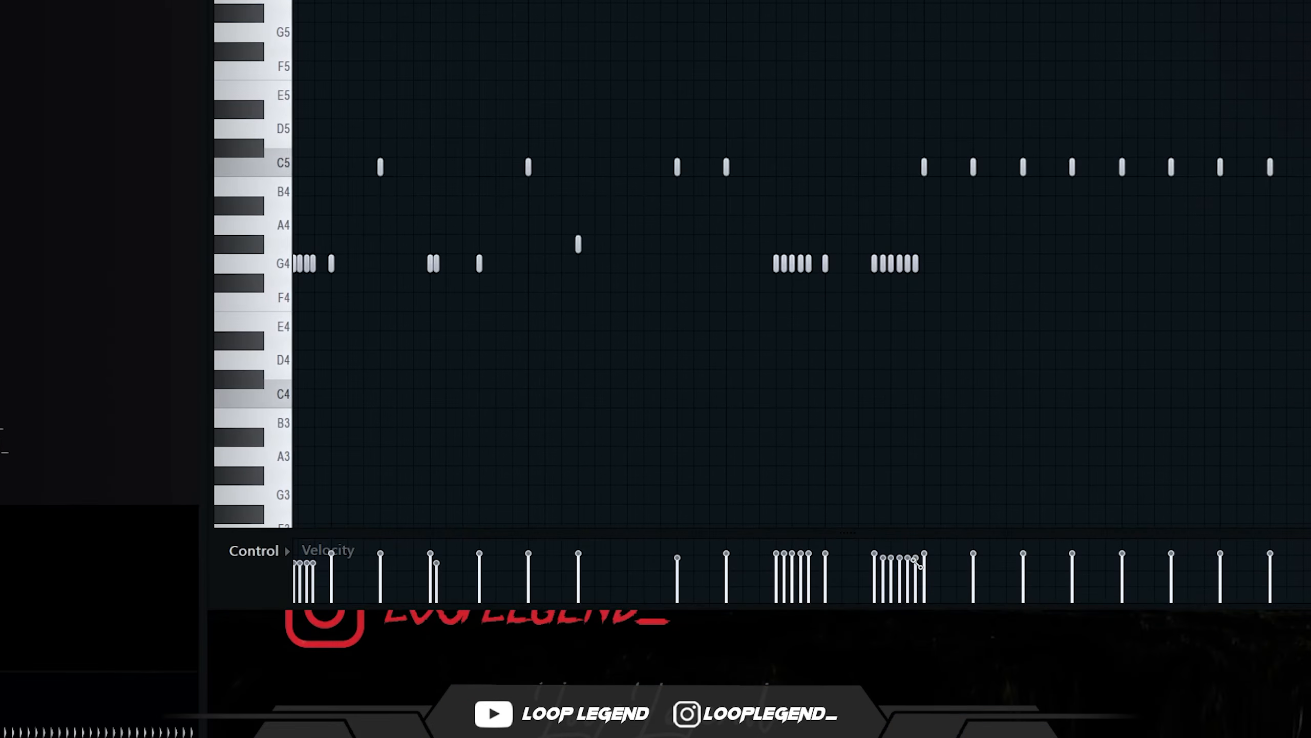
{"action": "key", "text": "space"}
{"action": "left_click_drag", "start_coordinate": [945, 235], "coordinate": [868, 299]}
{"action": "scroll", "coordinate": [876, 226], "scroll_direction": "down", "scroll_amount": 6}
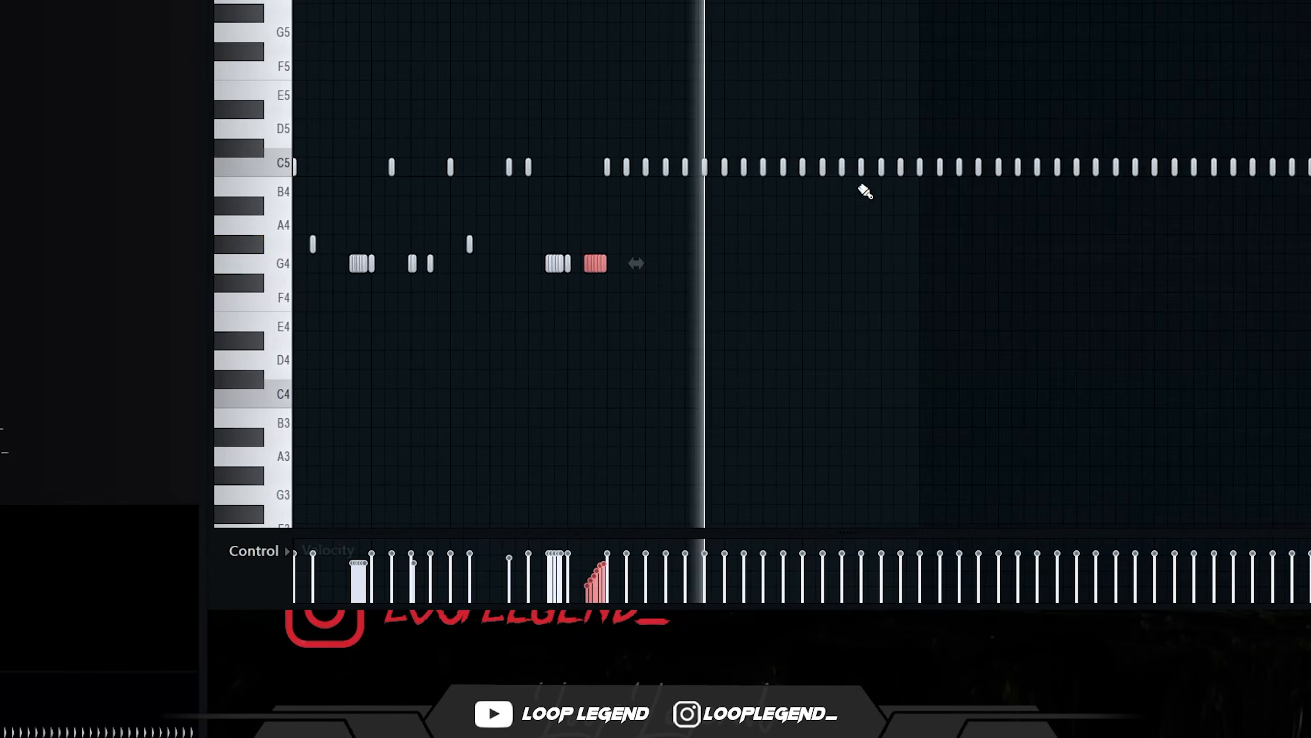
Delete the hi-hat hits from bar 3 onward and duplicate the two-bar pattern into bars 3 and 4.
{"action": "left_click_drag", "start_coordinate": [1218, 121], "coordinate": [490, 187]}
{"action": "key", "text": "Delete"}
{"action": "key", "text": "ctrl+a"}
{"action": "key", "text": "ctrl+b"}
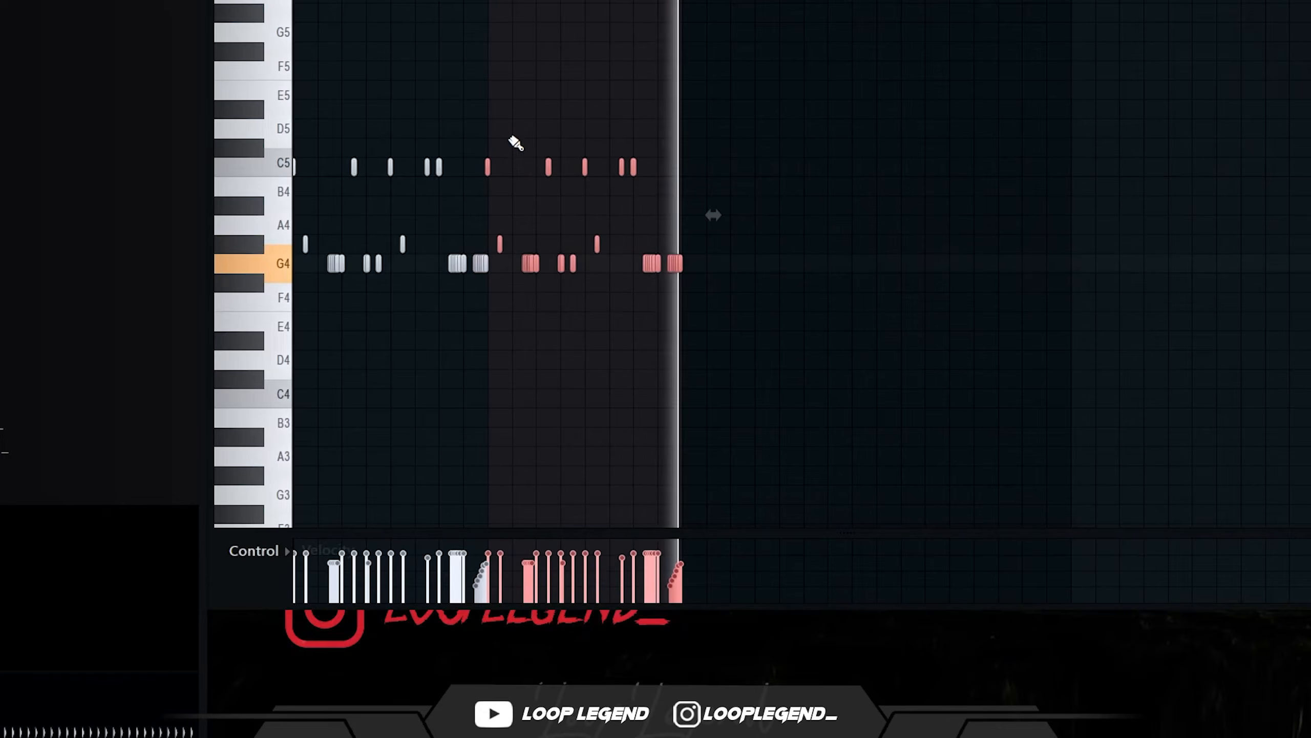
{"action": "key", "text": "ctrl+d"}
{"action": "key", "text": "space"}
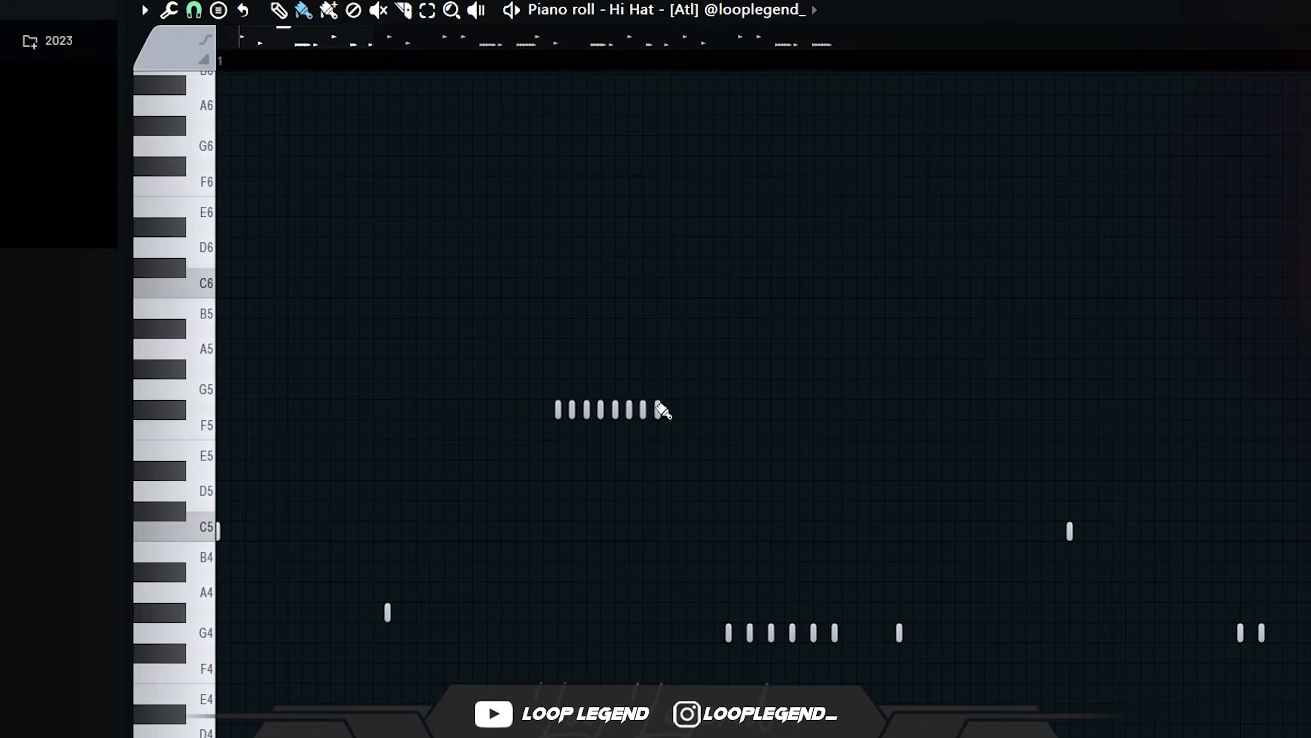
Add a fast eight-note F#5 roll on beat 2 of bar 1 and copy it to beat 2 of bar 3.
{"action": "left_click_drag", "start_coordinate": [676, 381], "coordinate": [502, 496]}
{"action": "scroll", "coordinate": [692, 407], "scroll_direction": "up", "scroll_amount": 2}
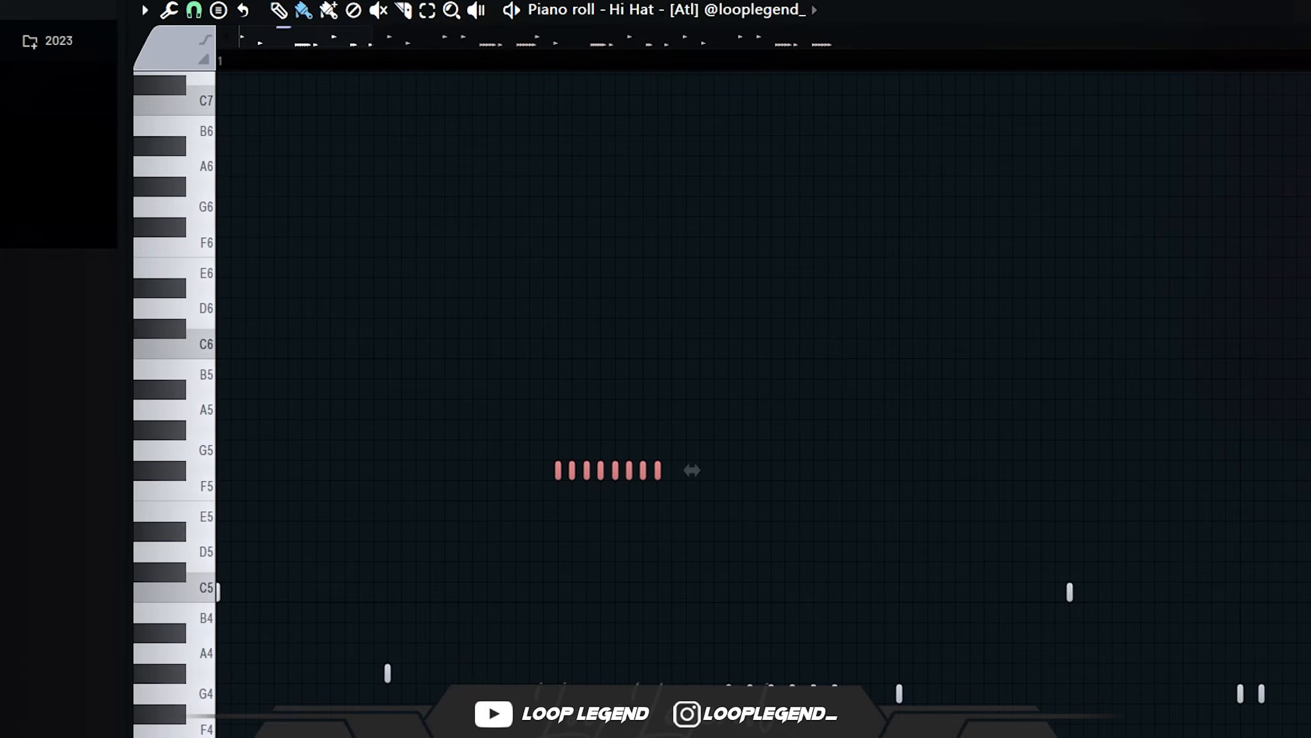
{"action": "key", "text": "space"}
{"action": "scroll", "coordinate": [433, 517], "scroll_direction": "down", "scroll_amount": 3}
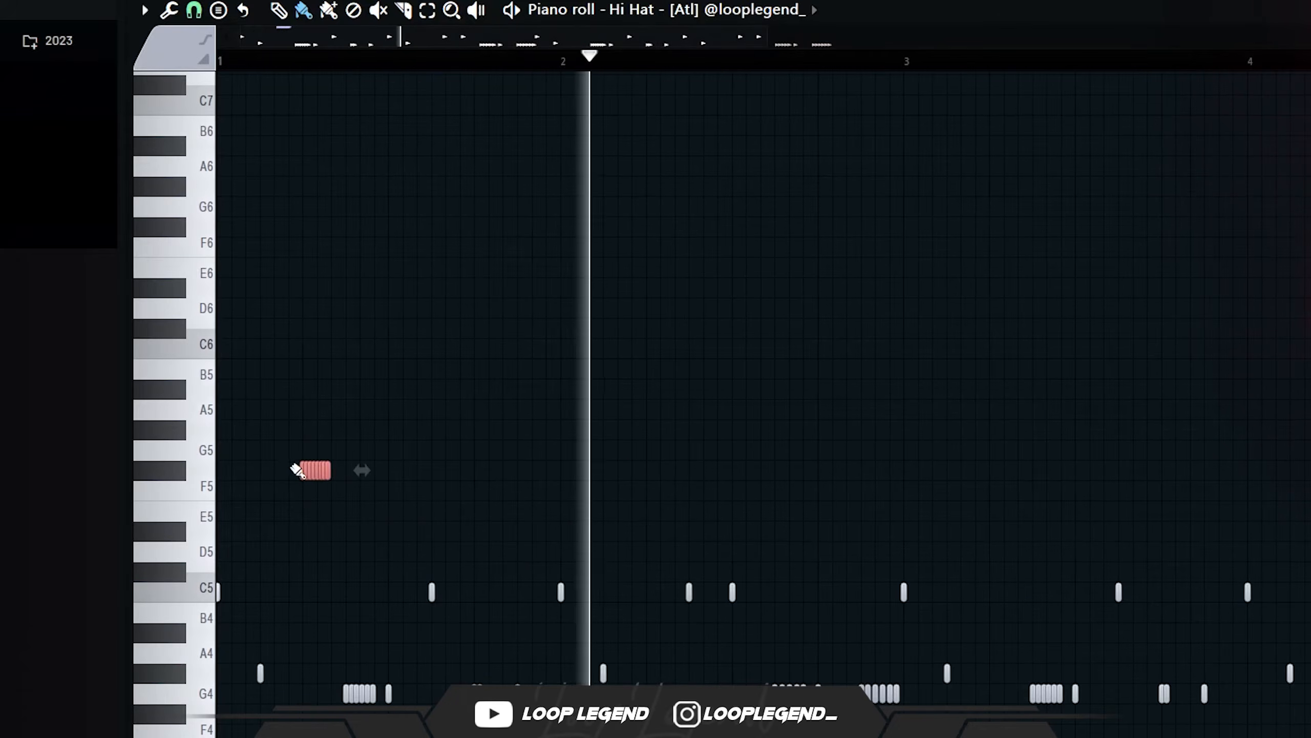
{"action": "left_click_drag", "start_coordinate": [307, 470], "coordinate": [1008, 464]}
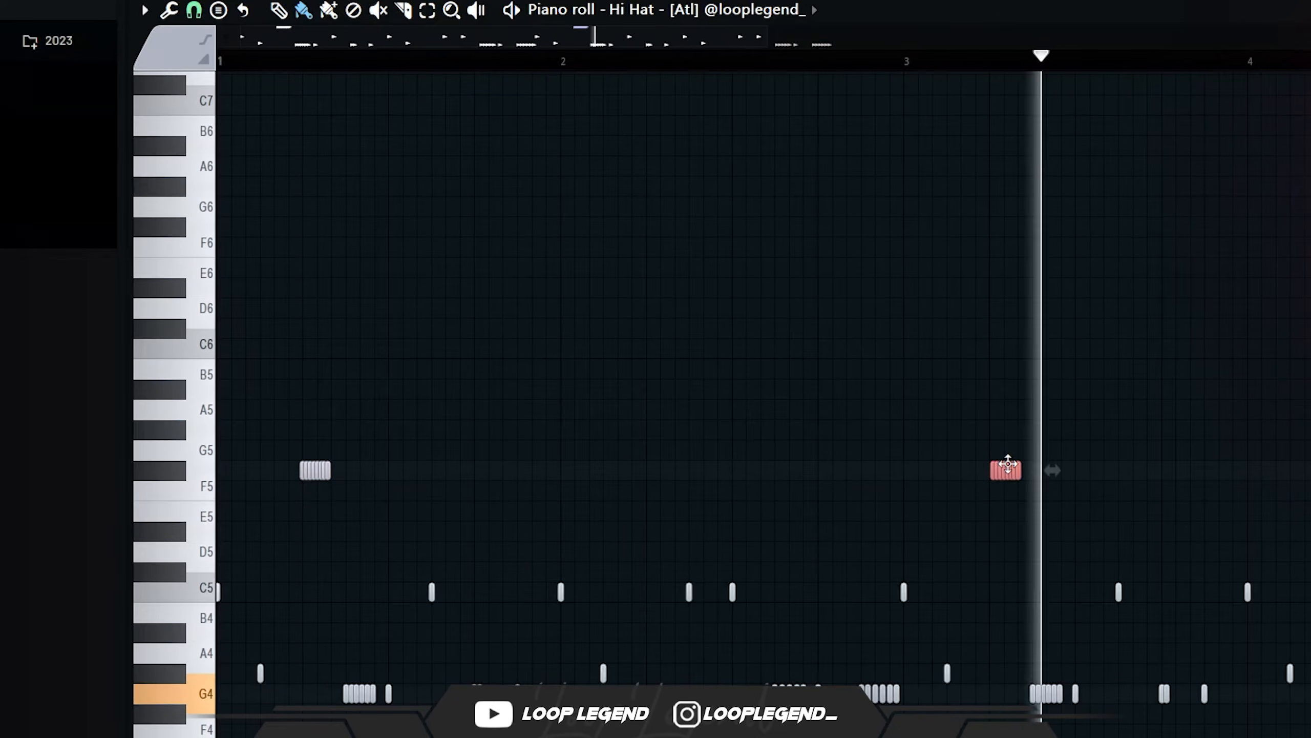
{"action": "scroll", "coordinate": [1006, 468], "scroll_direction": "up", "scroll_amount": 3}
{"action": "key", "text": "space"}
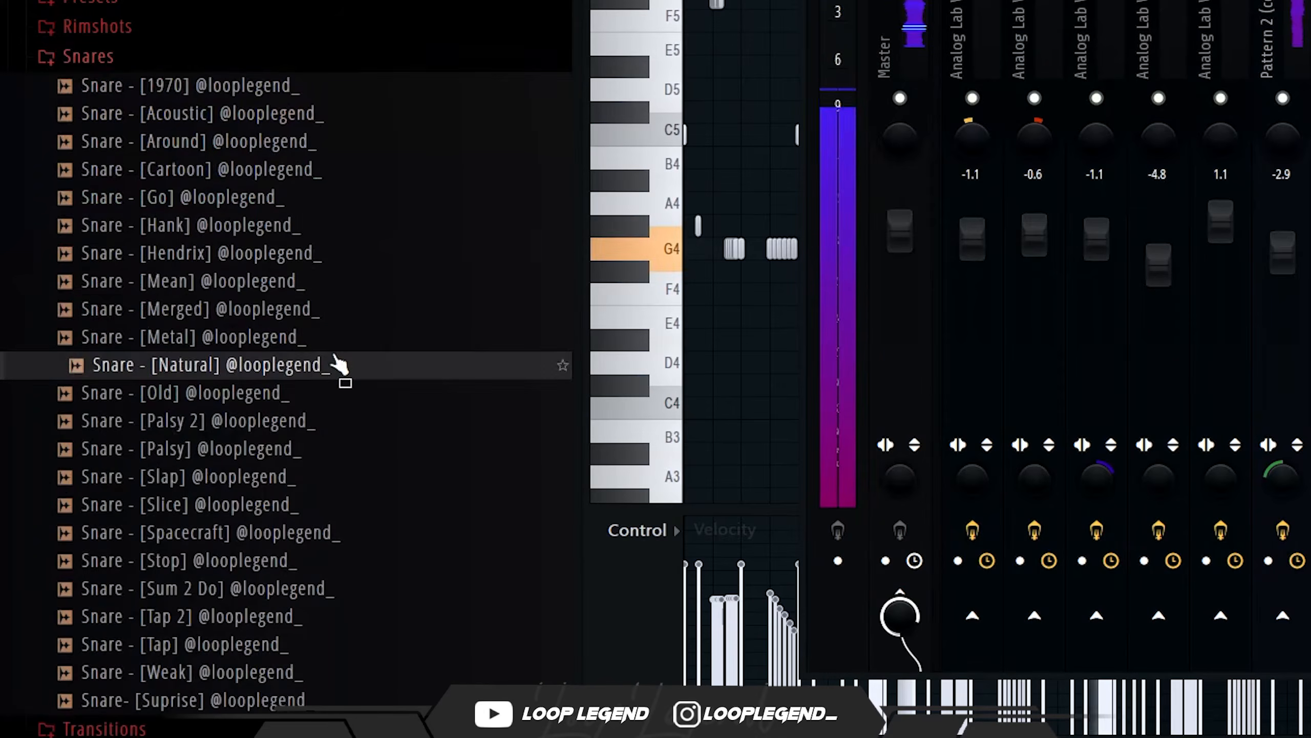
Audition samples in the kit's Snares folder and load Snare - [Tap 2] into a new channel.
{"action": "left_click", "coordinate": [305, 309]}
{"action": "left_click", "coordinate": [293, 421]}
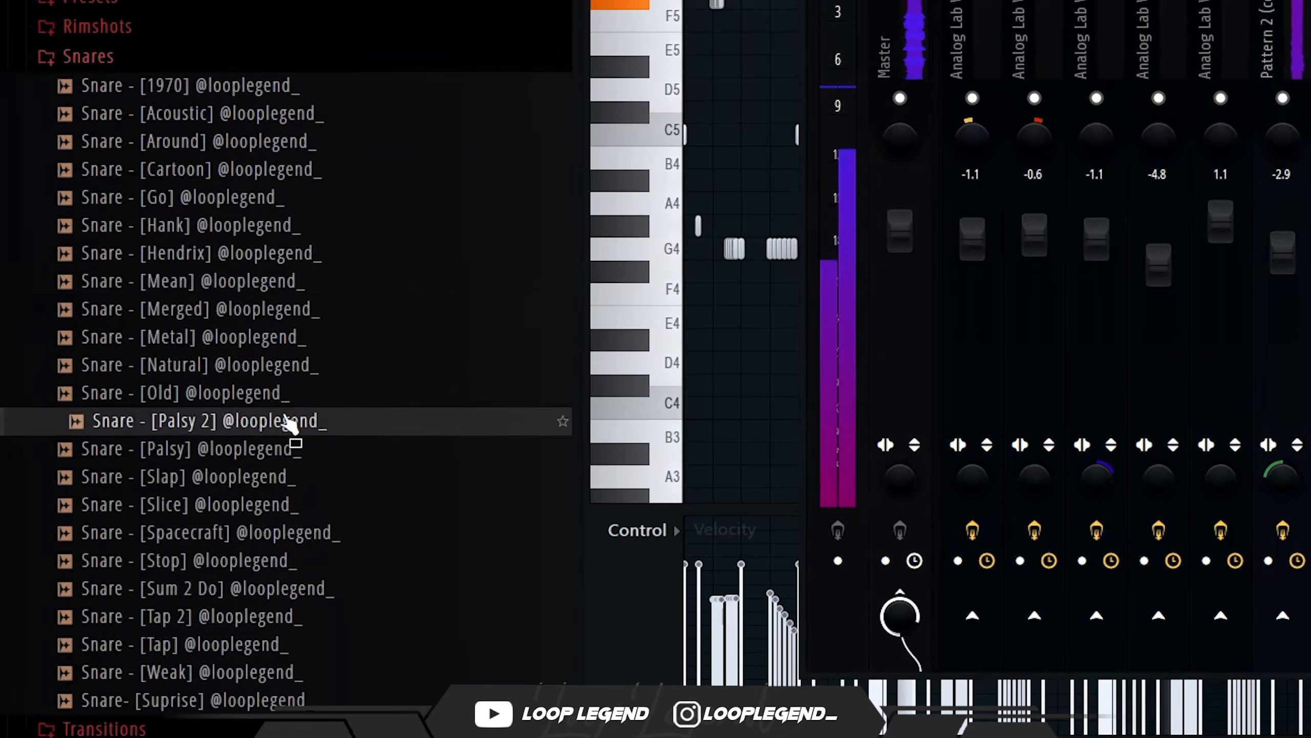
{"action": "left_click", "coordinate": [294, 448]}
{"action": "left_click", "coordinate": [291, 476]}
{"action": "left_click", "coordinate": [293, 616]}
{"action": "left_click", "coordinate": [259, 672]}
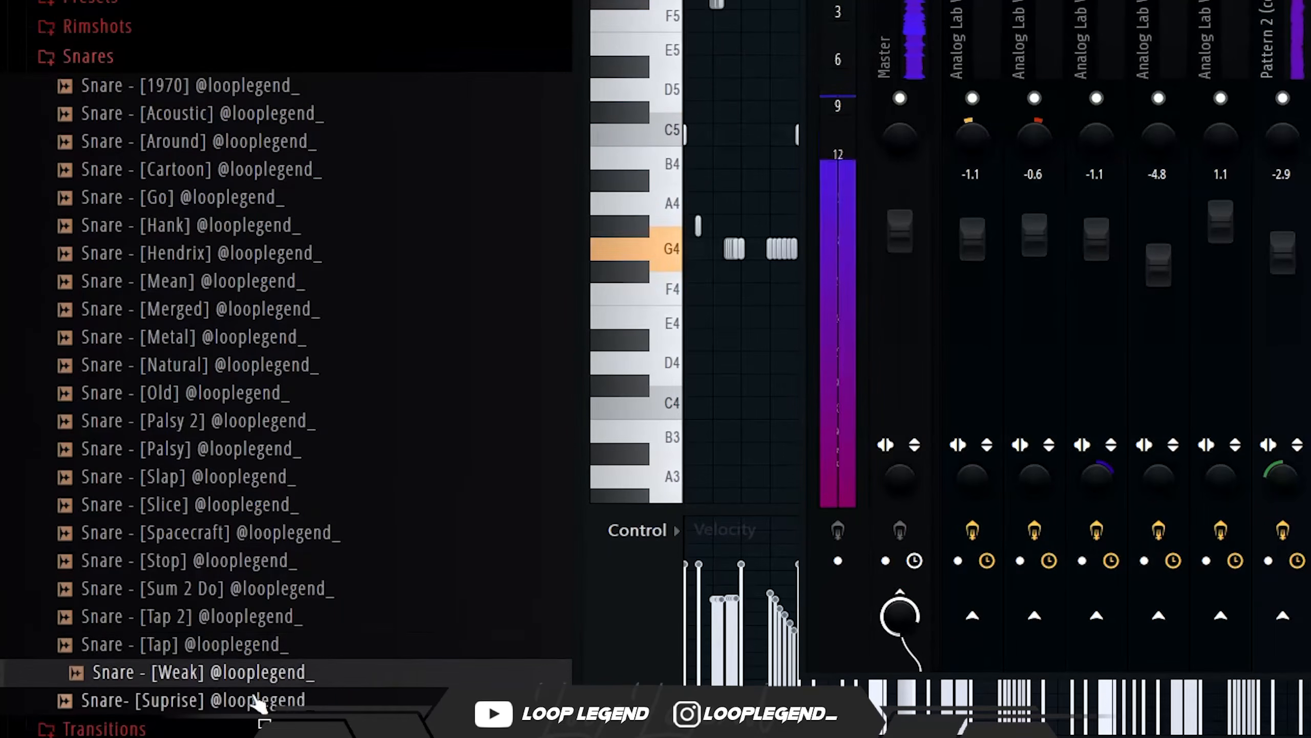
{"action": "left_click", "coordinate": [268, 616]}
{"action": "right_click", "coordinate": [262, 616]}
Load the ! Clap Midi 8 Bar file from the Claps folder as the snare's pattern.
{"action": "left_click", "coordinate": [80, 118]}
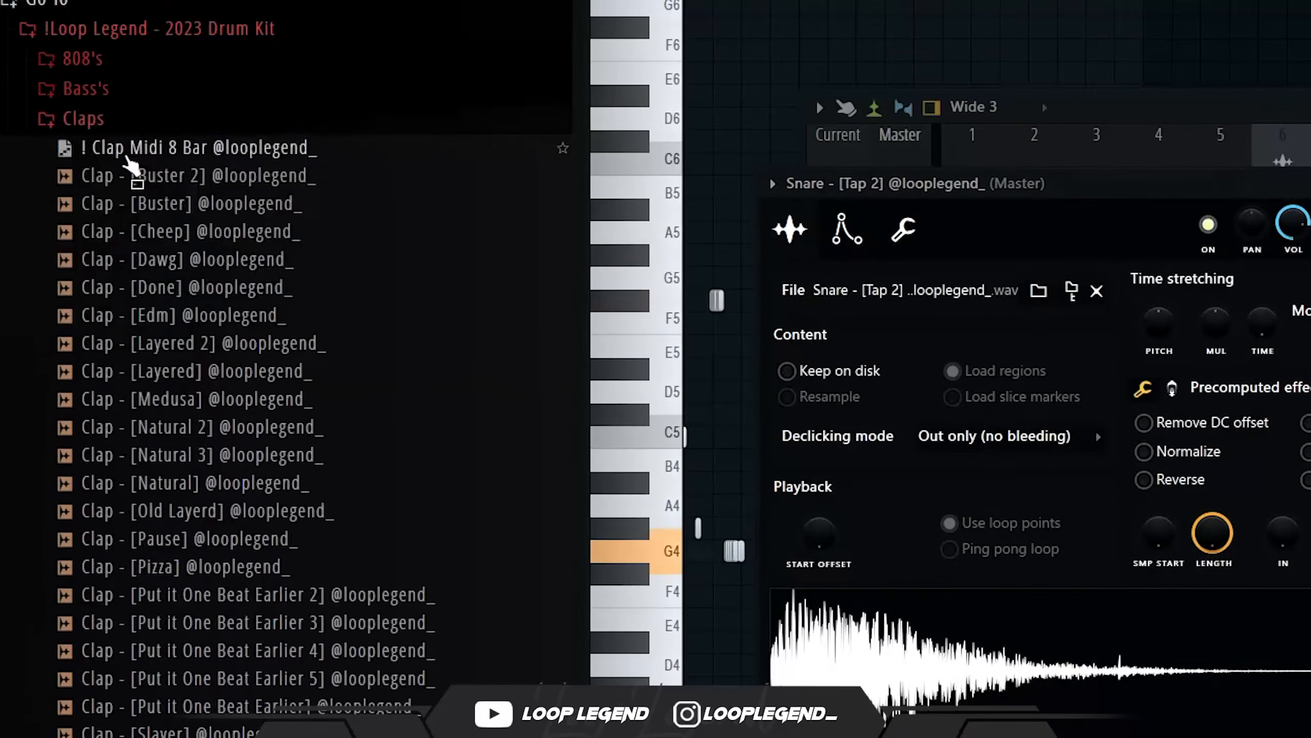
{"action": "right_click", "coordinate": [126, 152]}
{"action": "left_click", "coordinate": [150, 166]}
Set the levels of the hi-hat and snare mixer tracks, inserts 10 and 11, to -1.8 dB.
{"action": "left_click", "coordinate": [1281, 560]}
{"action": "left_click_drag", "start_coordinate": [1288, 540], "coordinate": [1290, 554]}
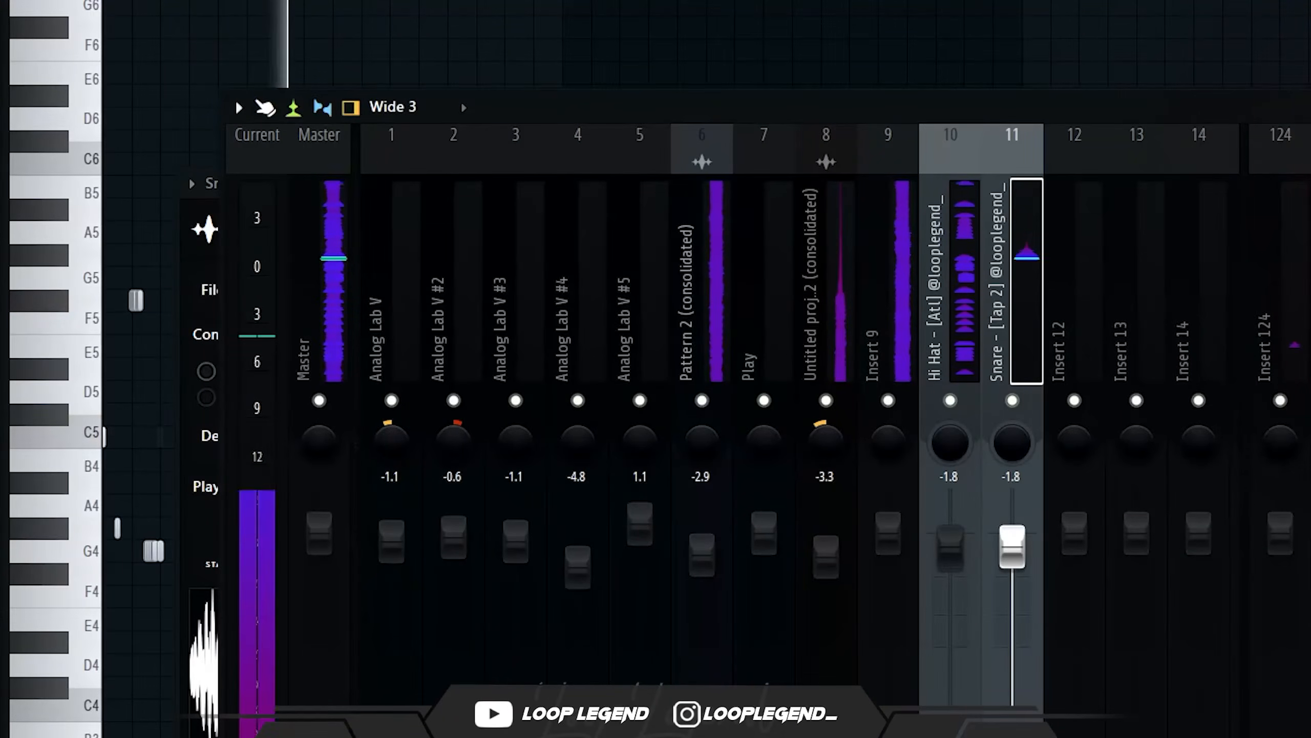
Audition the 808 samples in the kit's Main Lex, Spinz, Zay folder against the beat.
{"action": "scroll", "coordinate": [221, 353], "scroll_direction": "up", "scroll_amount": 10}
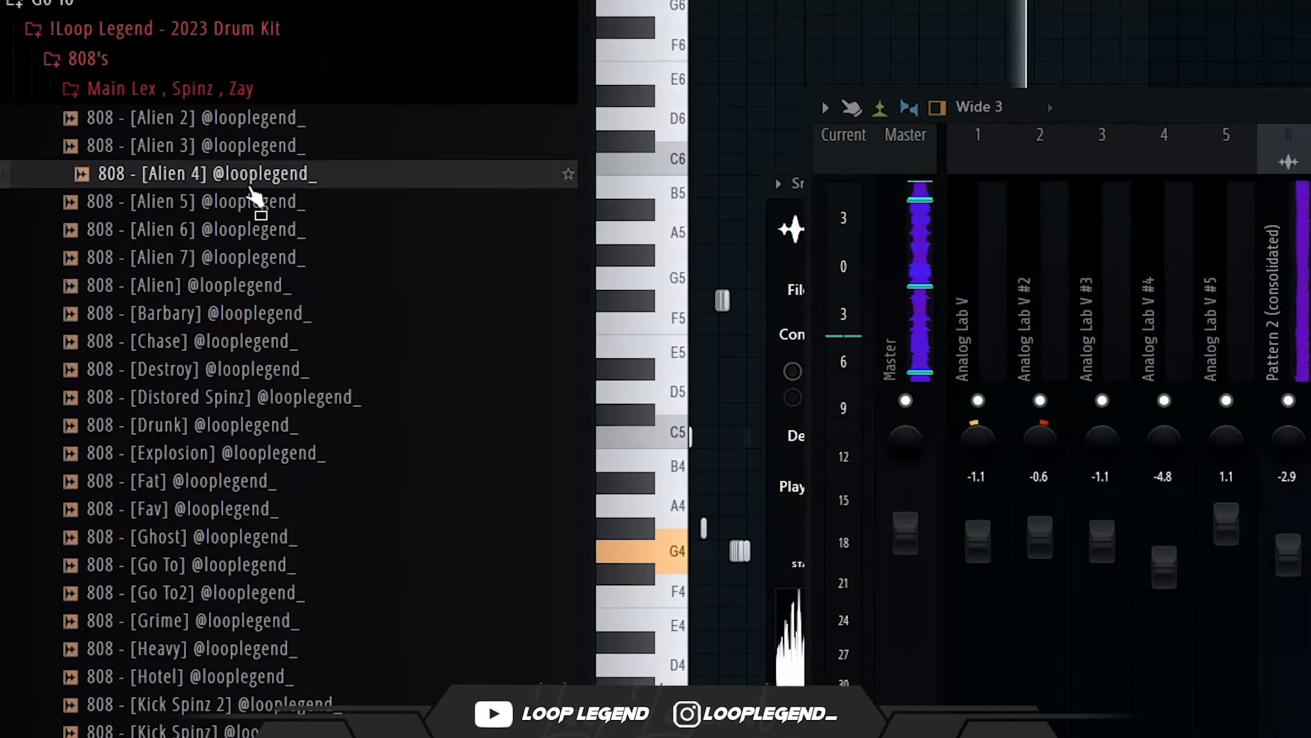
{"action": "left_click", "coordinate": [239, 154]}
{"action": "left_click", "coordinate": [216, 120]}
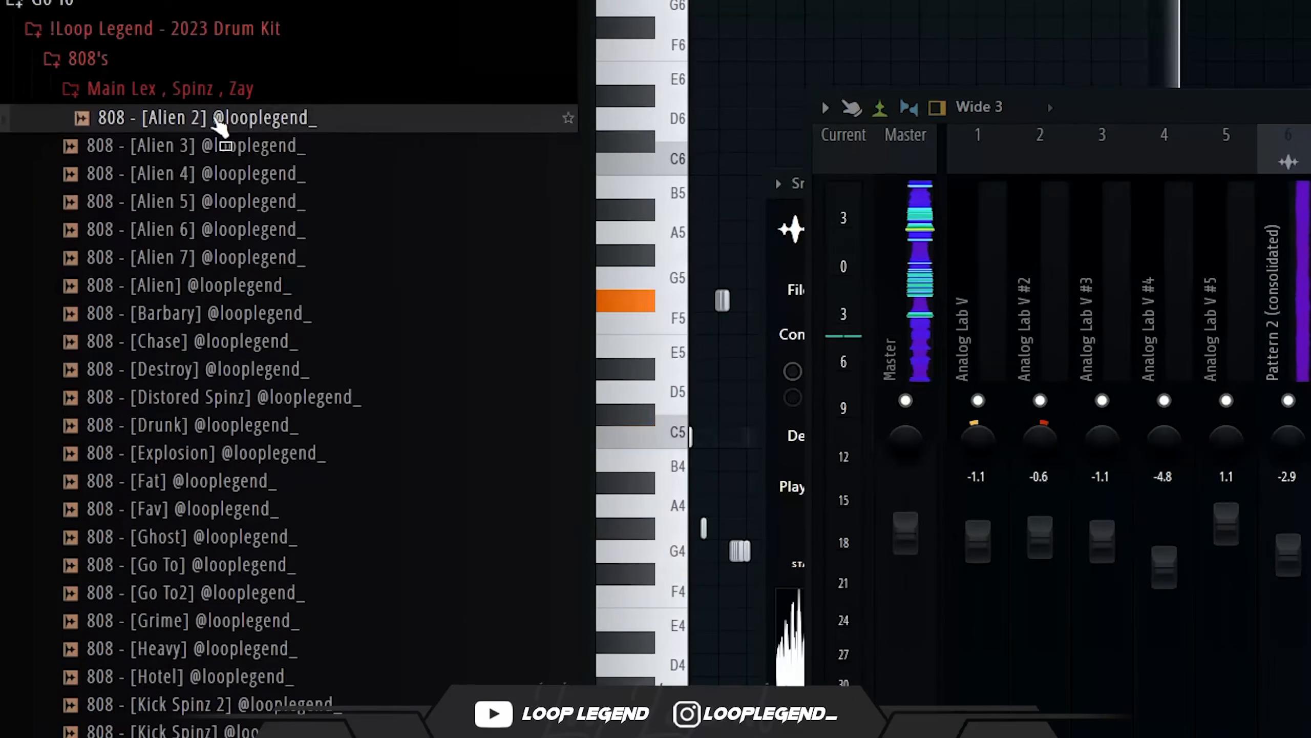
{"action": "left_click", "coordinate": [218, 404]}
{"action": "left_click", "coordinate": [207, 345]}
{"action": "left_click", "coordinate": [209, 589]}
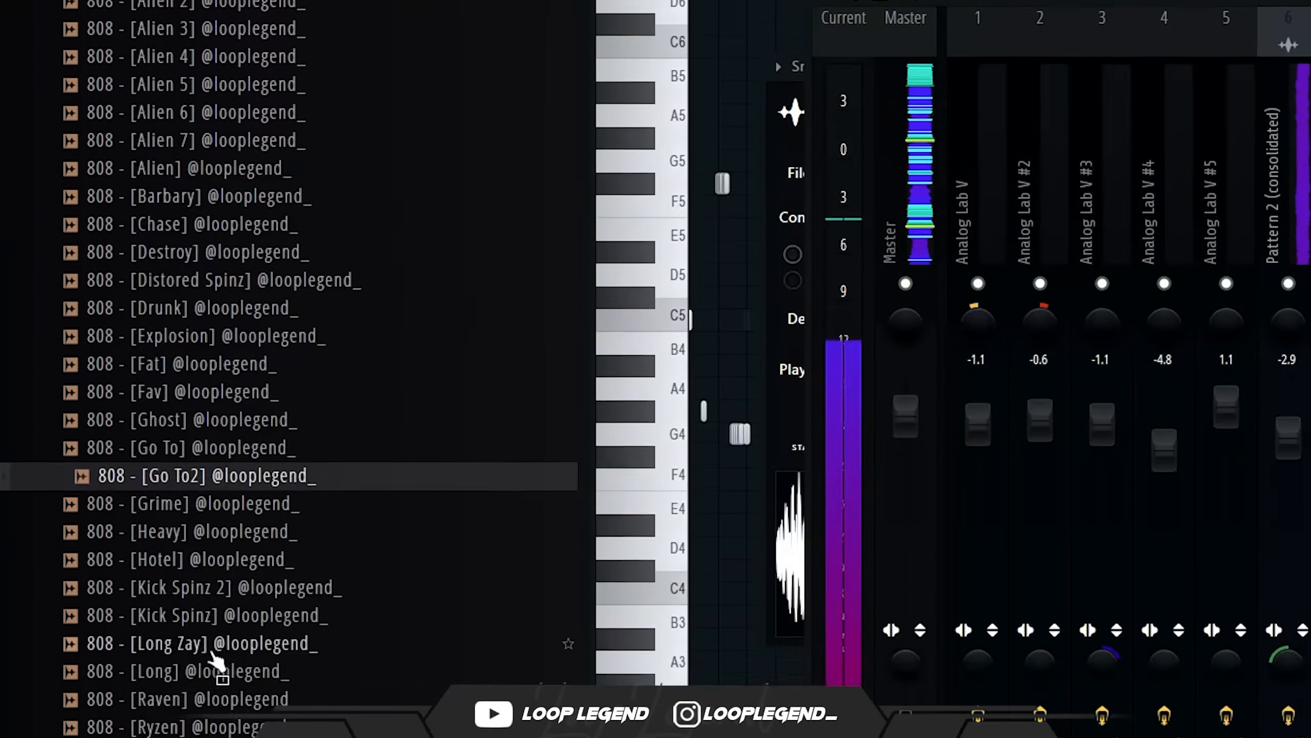
{"action": "left_click", "coordinate": [212, 666]}
{"action": "left_click", "coordinate": [212, 625]}
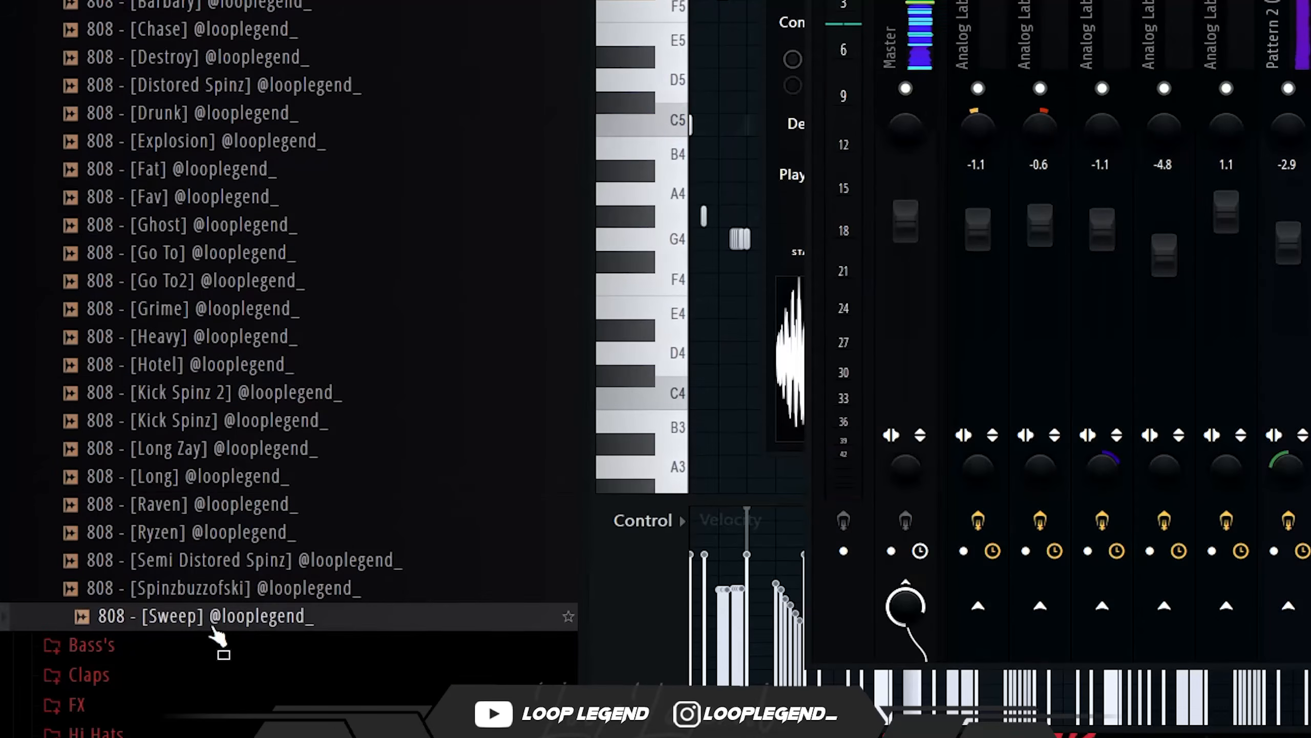
{"action": "left_click", "coordinate": [227, 589]}
{"action": "left_click", "coordinate": [216, 532]}
{"action": "left_click", "coordinate": [211, 452]}
Load 808 - [Hotel] from the 808's folder into a new channel and close its sampler window.
{"action": "left_click", "coordinate": [204, 368]}
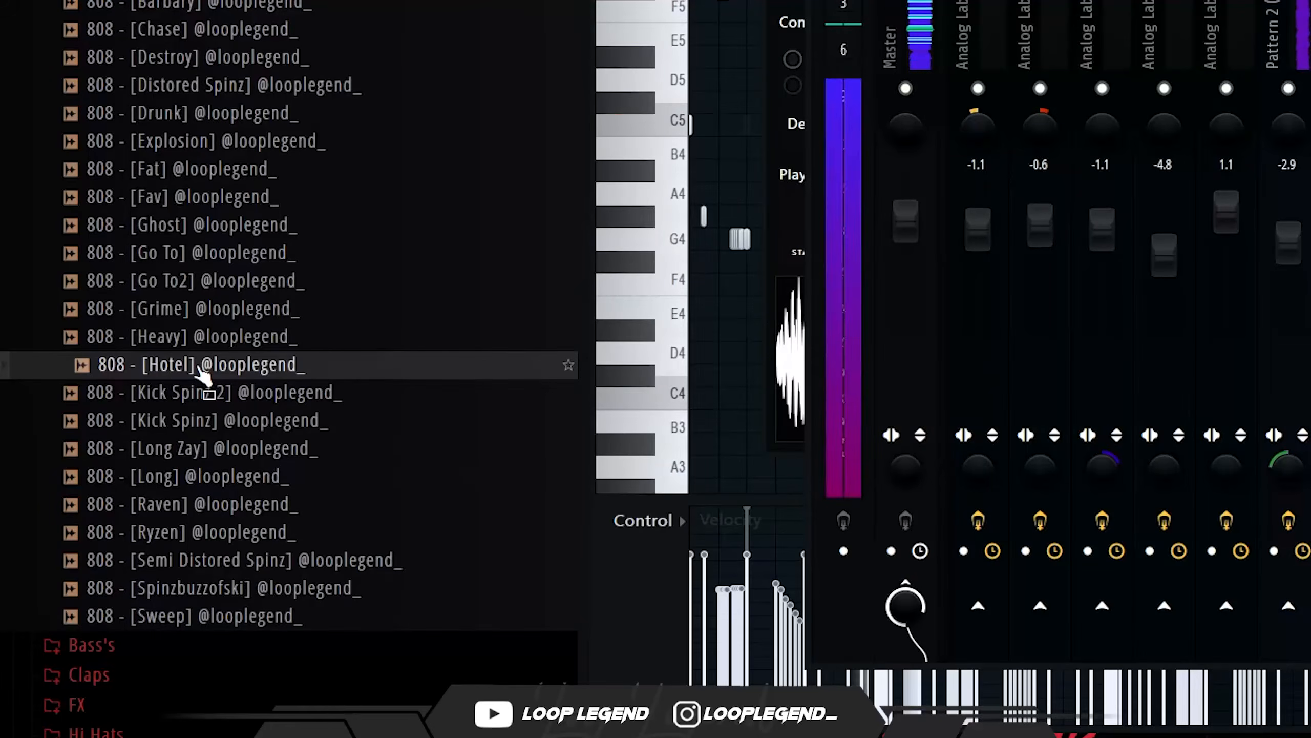
{"action": "right_click", "coordinate": [204, 368]}
{"action": "left_click", "coordinate": [268, 398]}
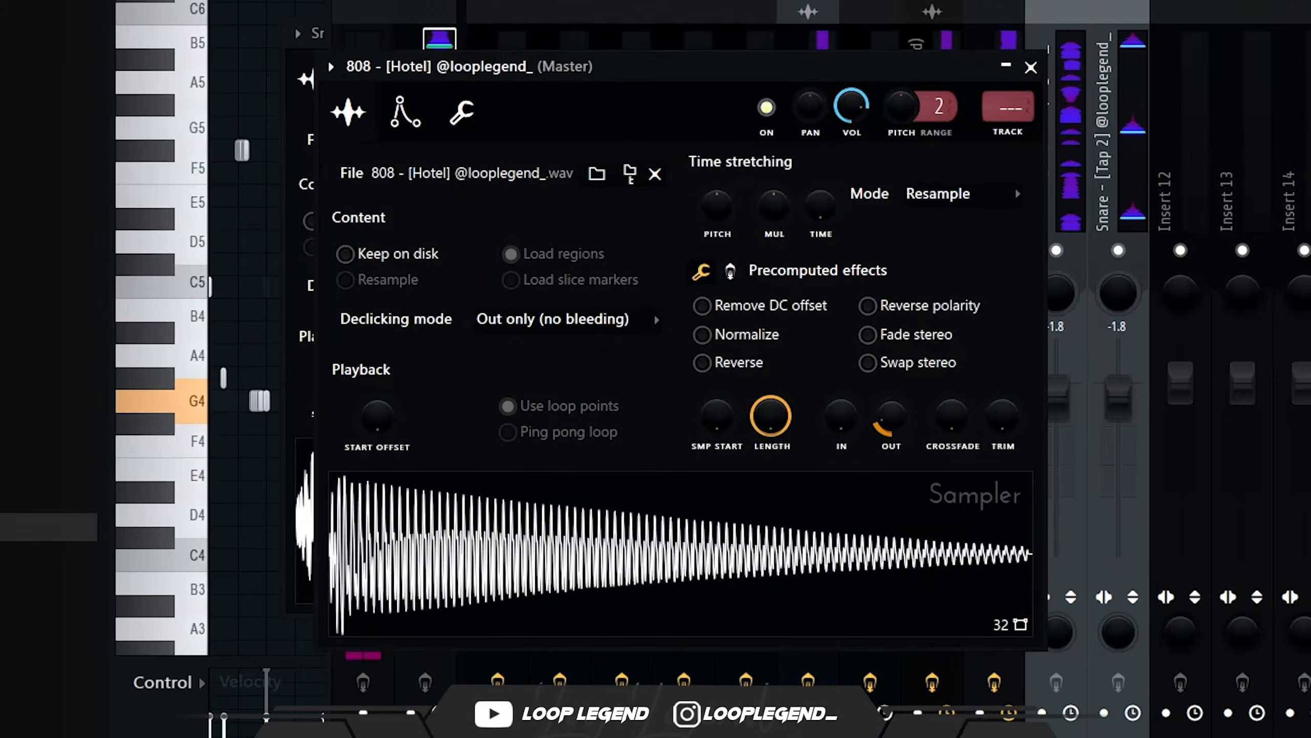
{"action": "key", "text": "Escape"}
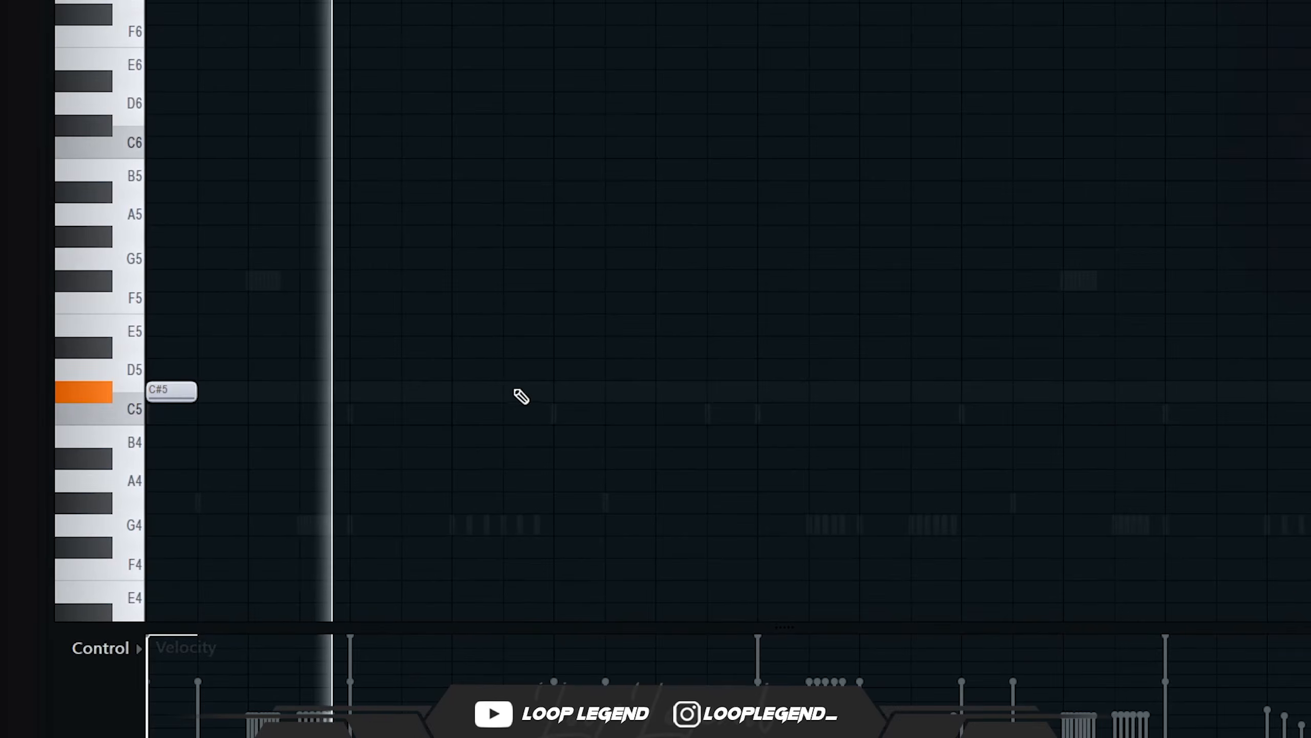
Place short C#5 notes for the 808 across bars 1 and 2 of its piano roll.
{"action": "left_click", "coordinate": [517, 391]}
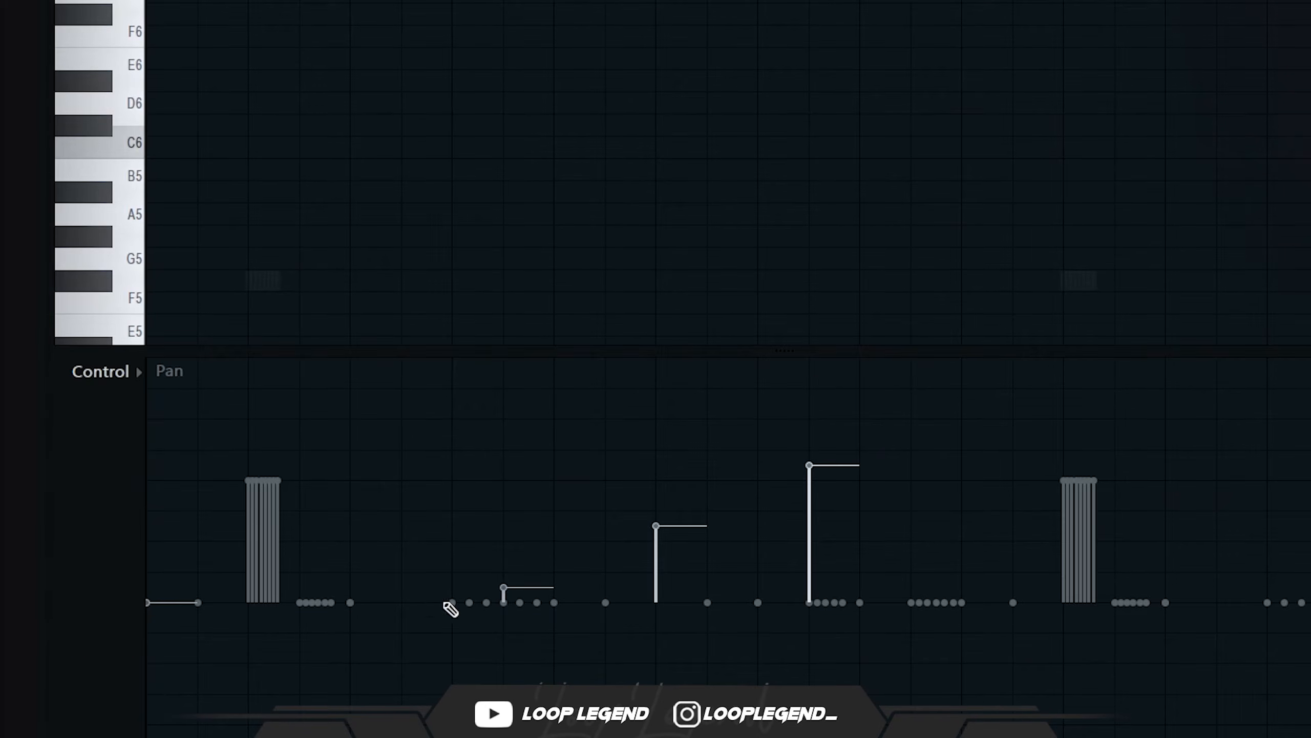
{"action": "key", "text": "space"}
{"action": "left_click_drag", "start_coordinate": [799, 226], "coordinate": [815, 509]}
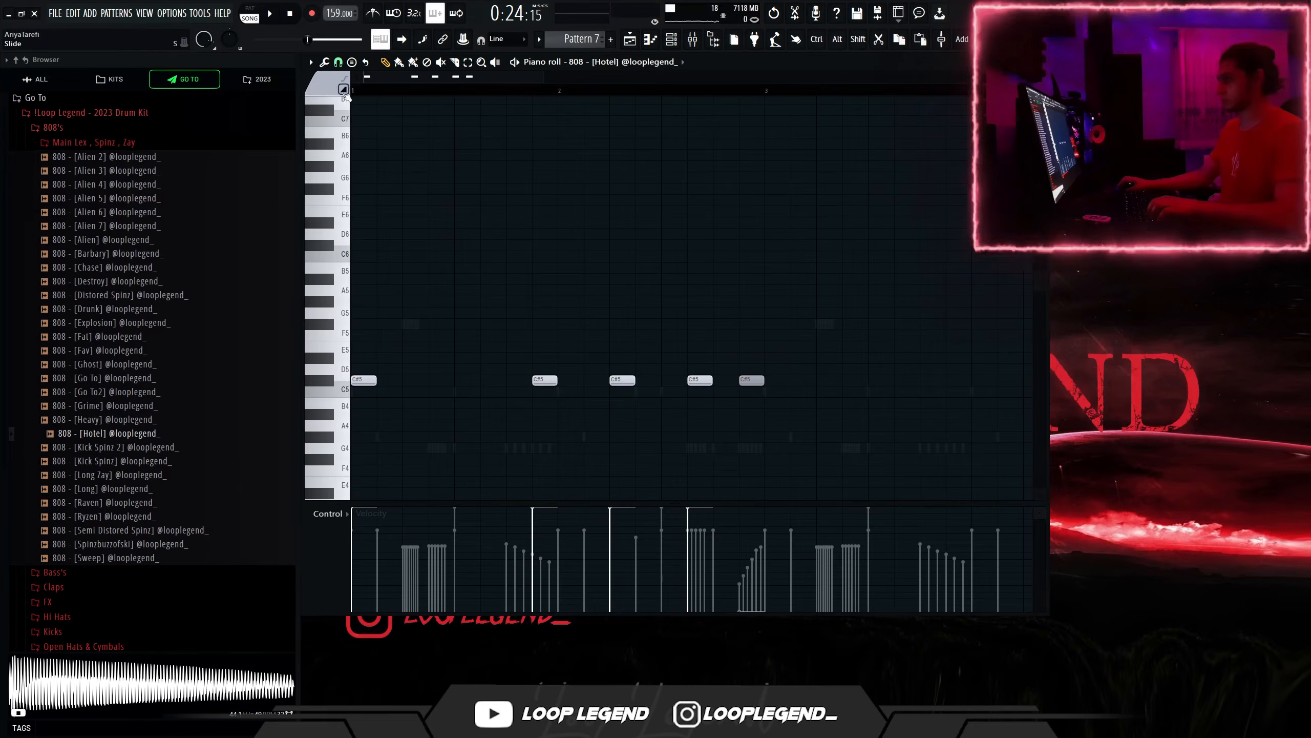
Add a slide note at the end of bar 2, lower it an octave to C#4, and repeat the 808 phrase.
{"action": "left_click", "coordinate": [742, 379]}
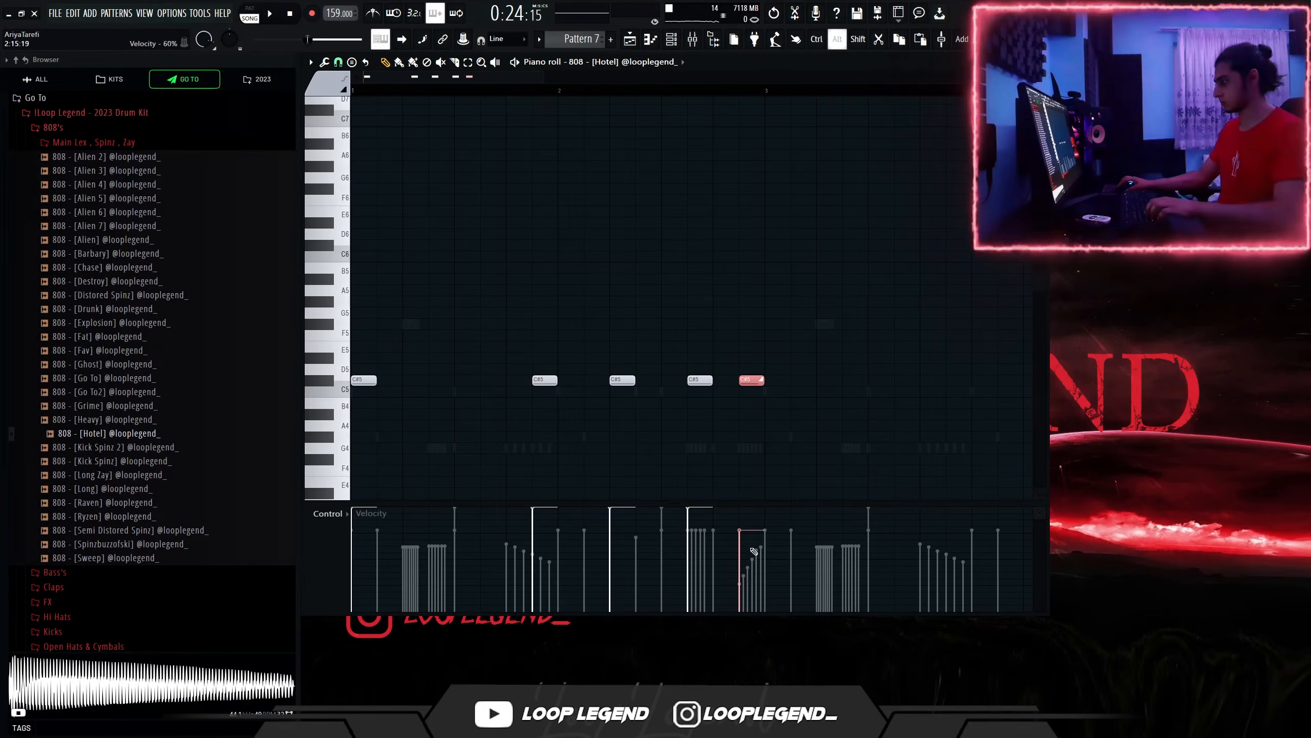
{"action": "key", "text": "ctrl+Down"}
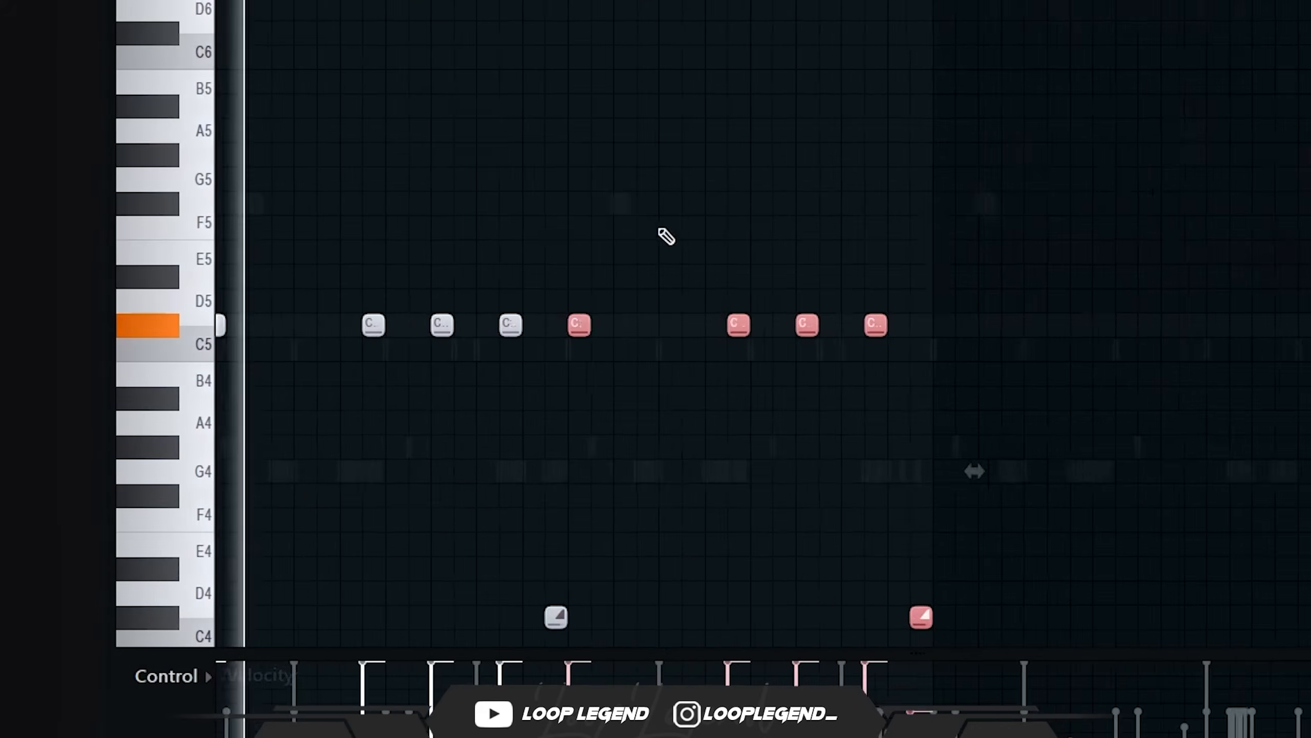
Insert an extra 808 note near the end of the repeated phrase and raise it and the following note to D#5.
{"action": "scroll", "coordinate": [341, 296], "scroll_direction": "up", "scroll_amount": 3}
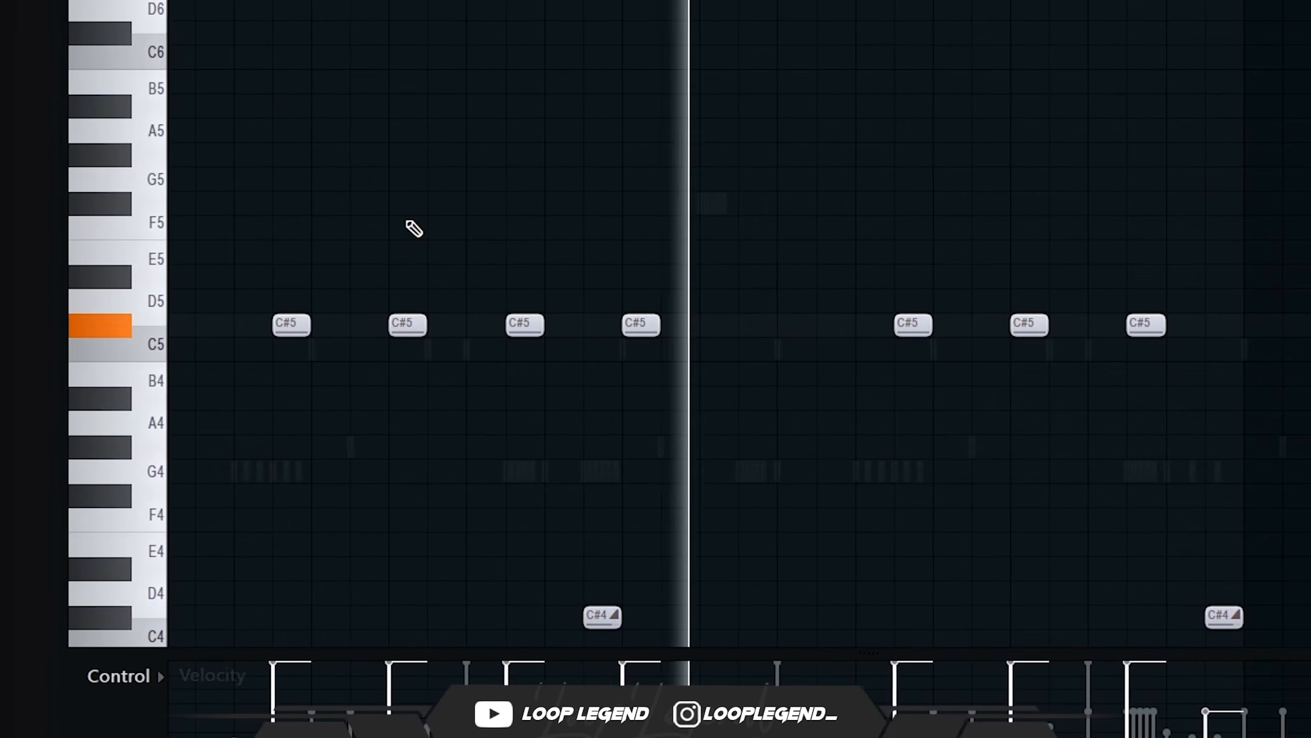
{"action": "left_click", "coordinate": [1070, 323]}
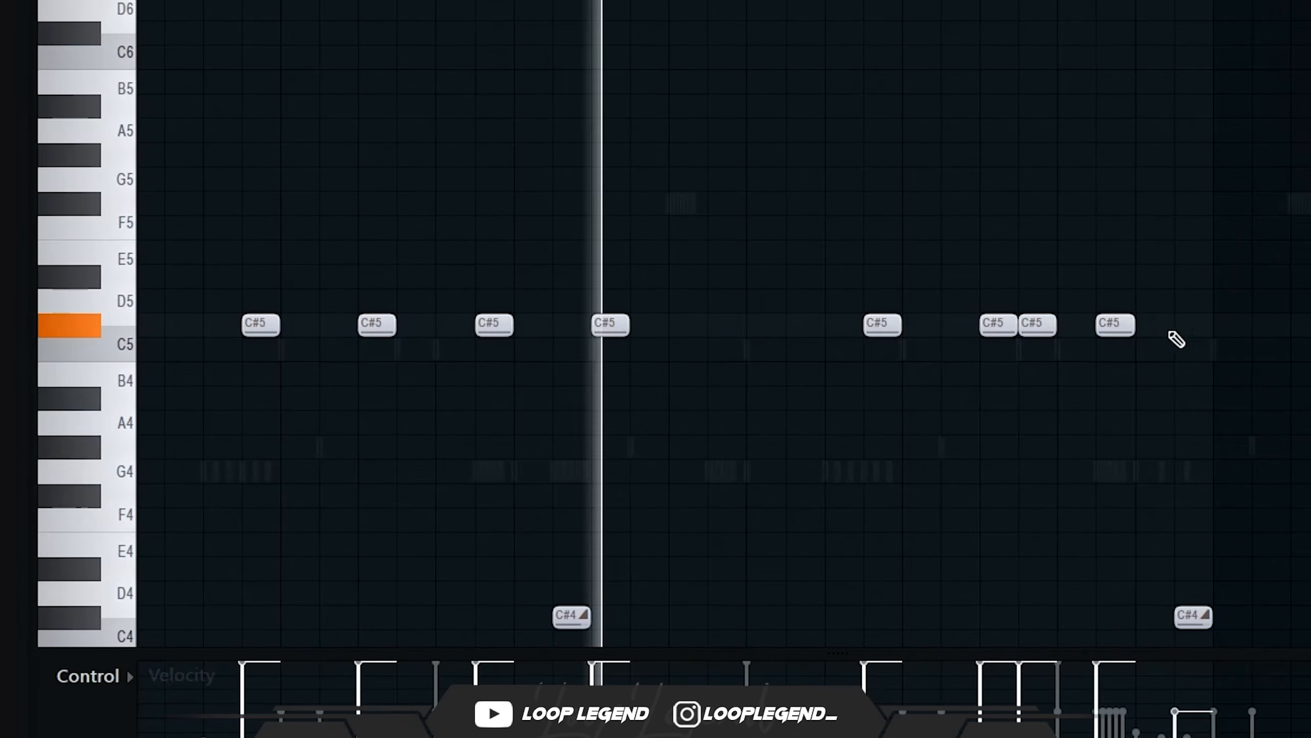
{"action": "left_click", "coordinate": [1028, 332], "text": "ctrl"}
{"action": "key", "text": "shift+Up"}
{"action": "key", "text": "shift+Up"}
{"action": "key", "text": "shift+Up"}
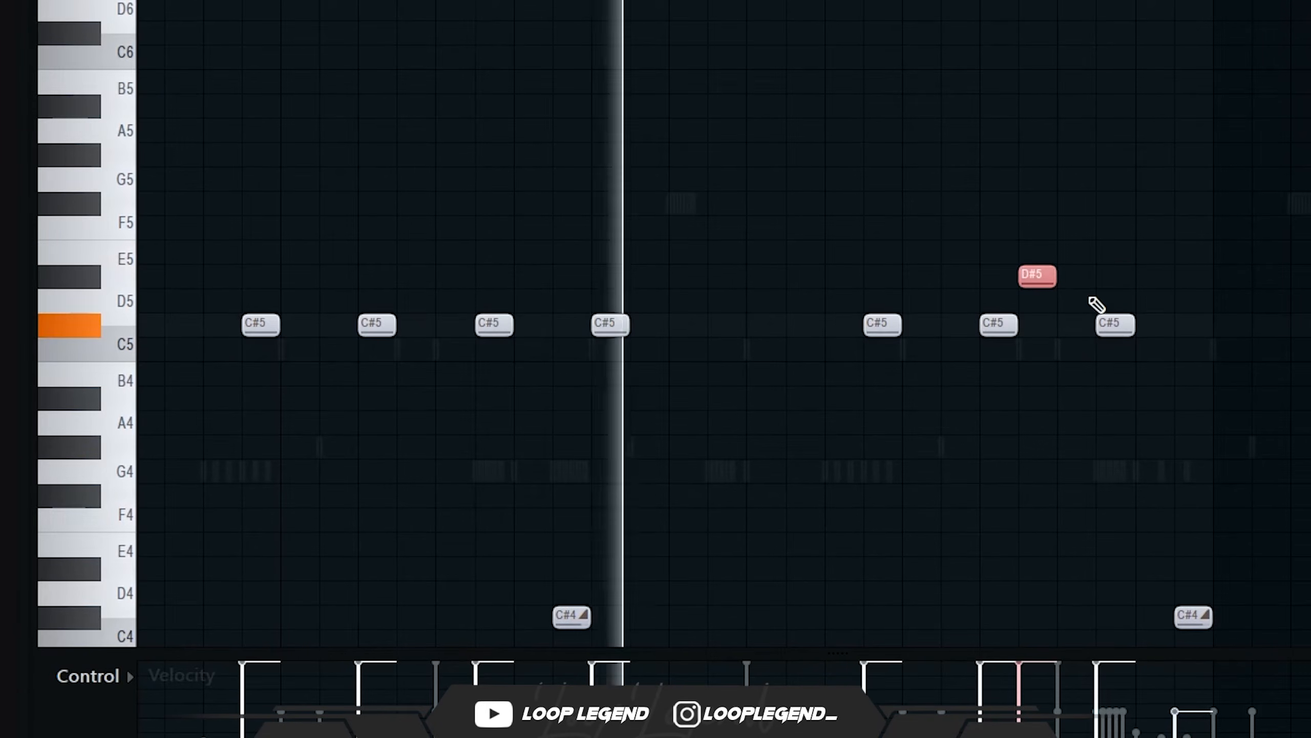
{"action": "left_click", "coordinate": [1115, 326], "text": "ctrl"}
{"action": "key", "text": "shift+Up"}
{"action": "key", "text": "shift+Up"}
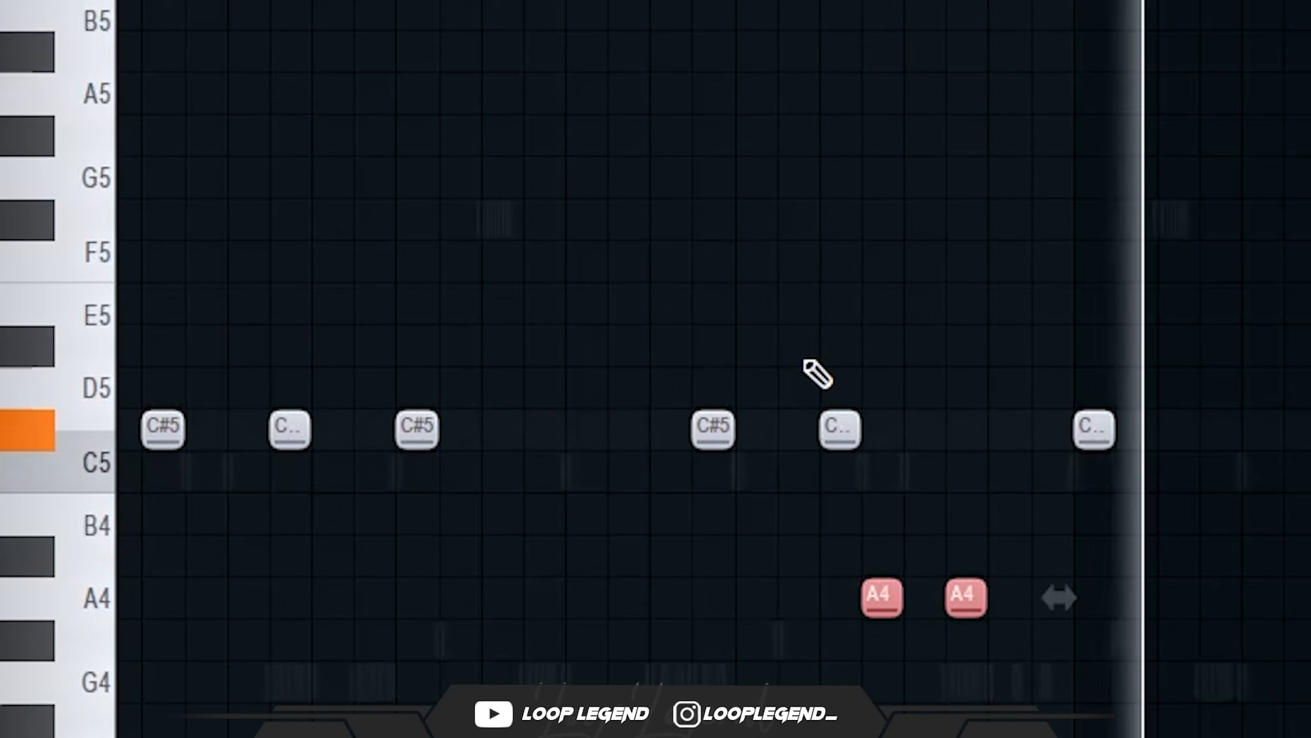
Transpose the pair of A4 notes ending the 808 phrase so the first sits at G#5 and the second at G#4.
{"action": "key", "text": "ctrl+Up"}
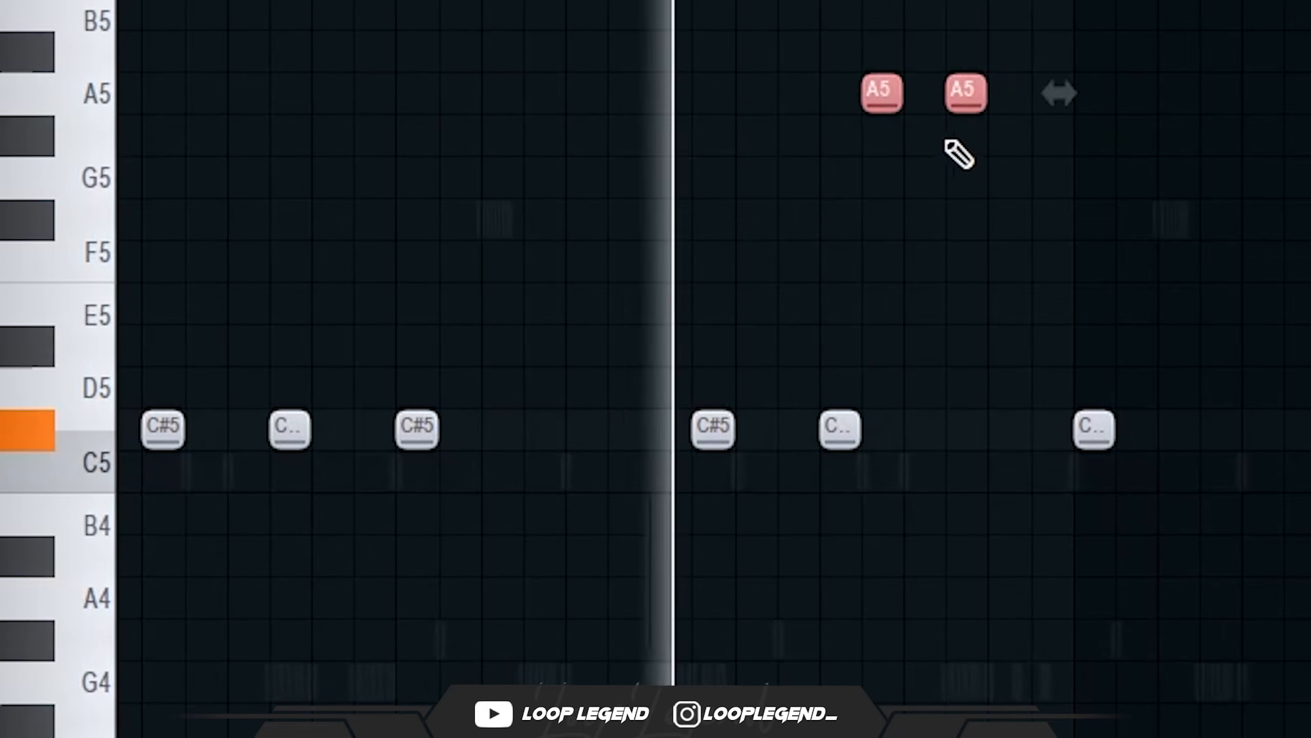
{"action": "left_click_drag", "start_coordinate": [944, 138], "coordinate": [997, 76]}
{"action": "key", "text": "ctrl+Down"}
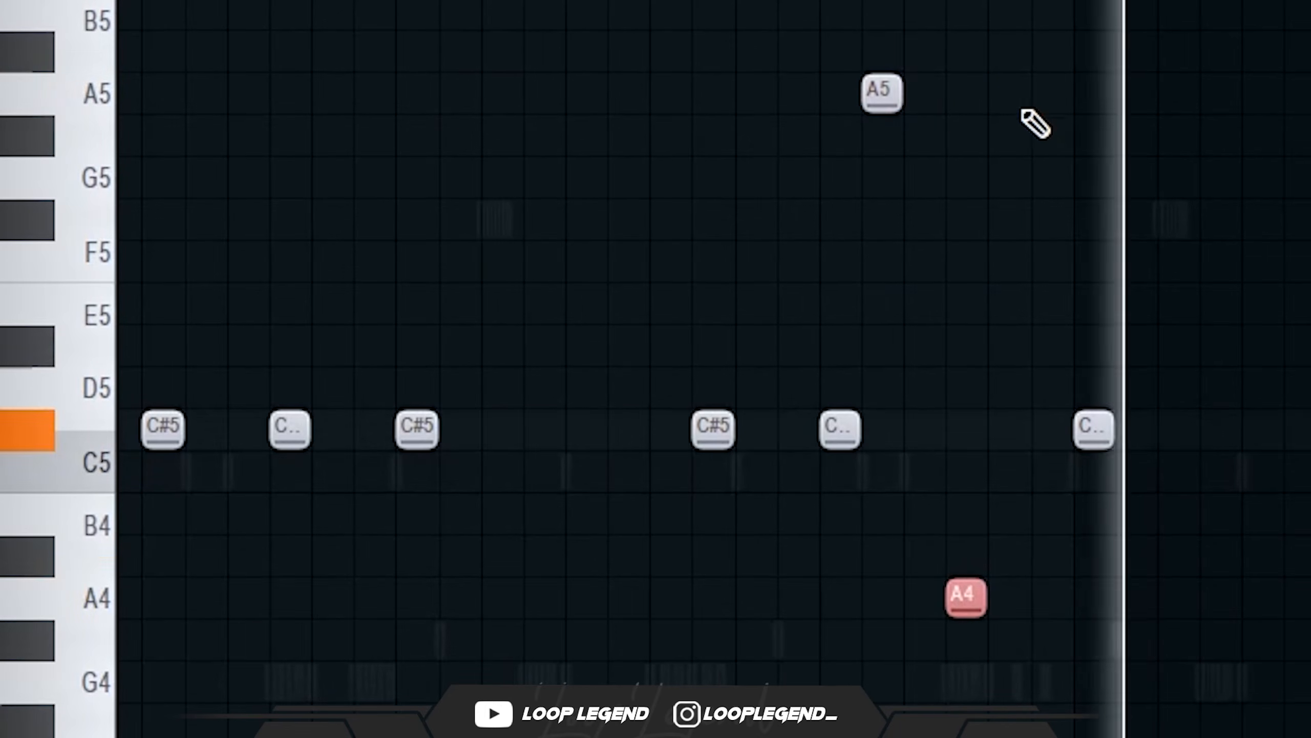
{"action": "left_click_drag", "start_coordinate": [978, 242], "coordinate": [774, 5]}
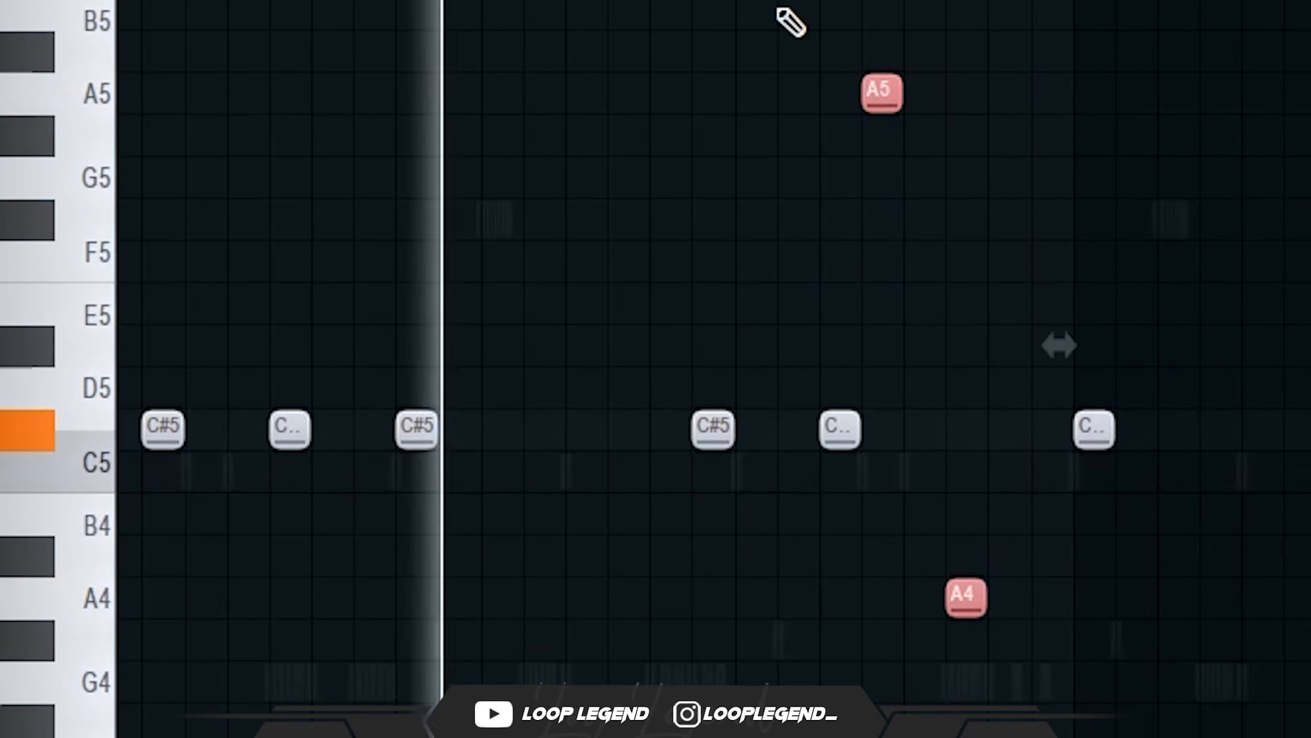
{"action": "key", "text": "shift+Down"}
{"action": "key", "text": "shift+Down"}
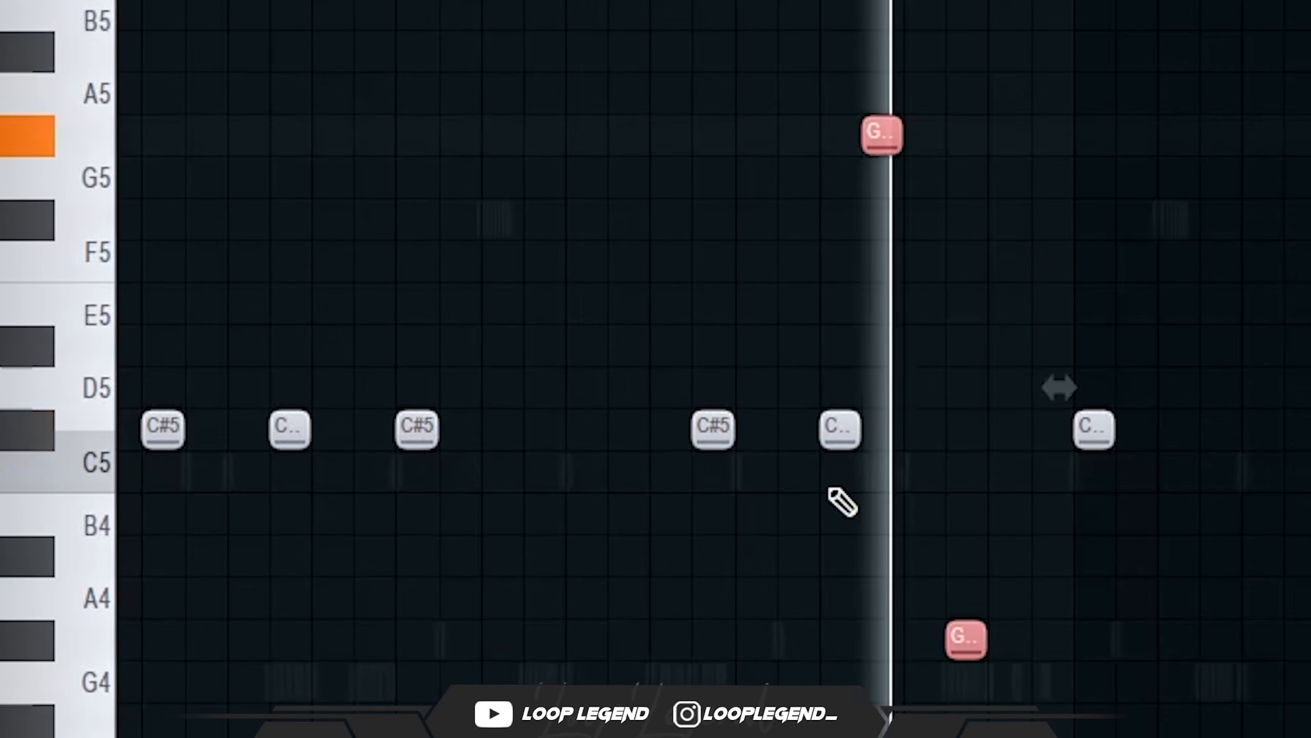
Transpose the pair of D#5 notes at the very end of the 808 pattern to G#5.
{"action": "scroll", "coordinate": [798, 571], "scroll_direction": "down", "scroll_amount": 2}
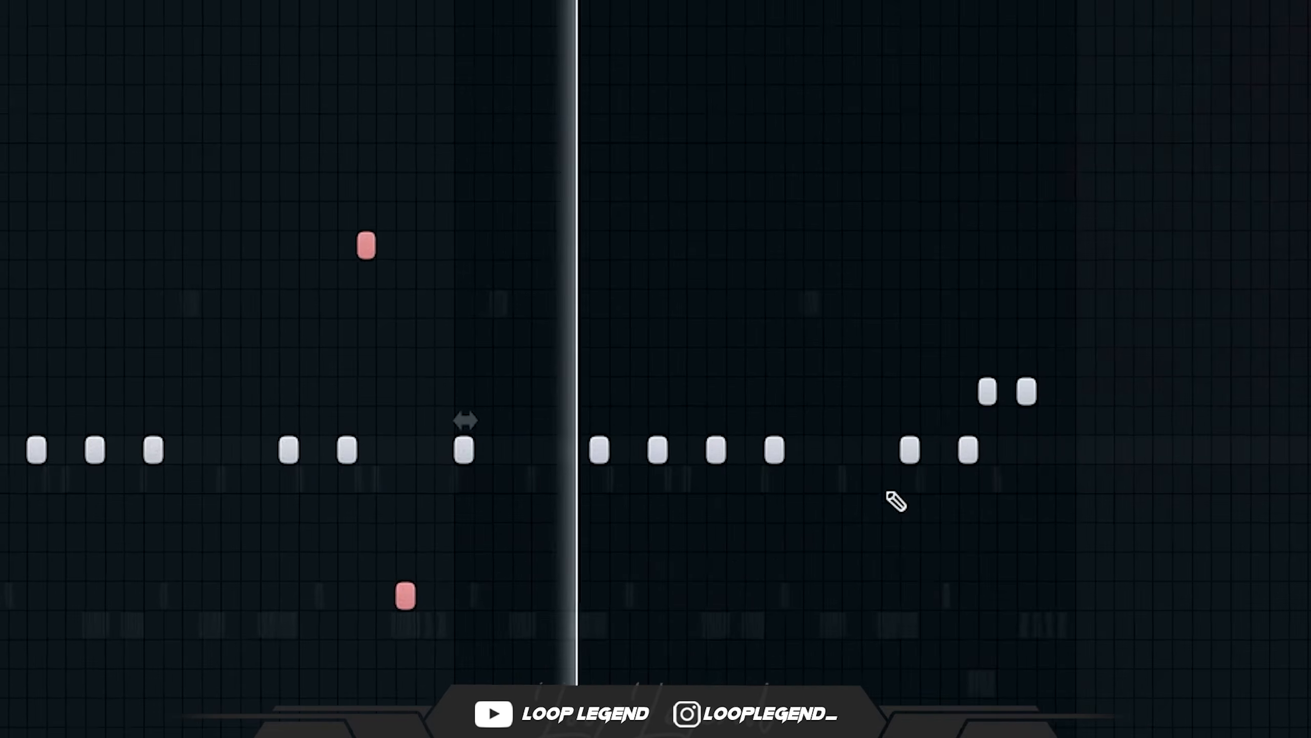
{"action": "left_click_drag", "start_coordinate": [1002, 358], "coordinate": [873, 410]}
{"action": "key", "text": "shift+Down"}
{"action": "key", "text": "shift+Down"}
{"action": "key", "text": "shift+Down"}
{"action": "key", "text": "shift+Down"}
{"action": "key", "text": "shift+Down"}
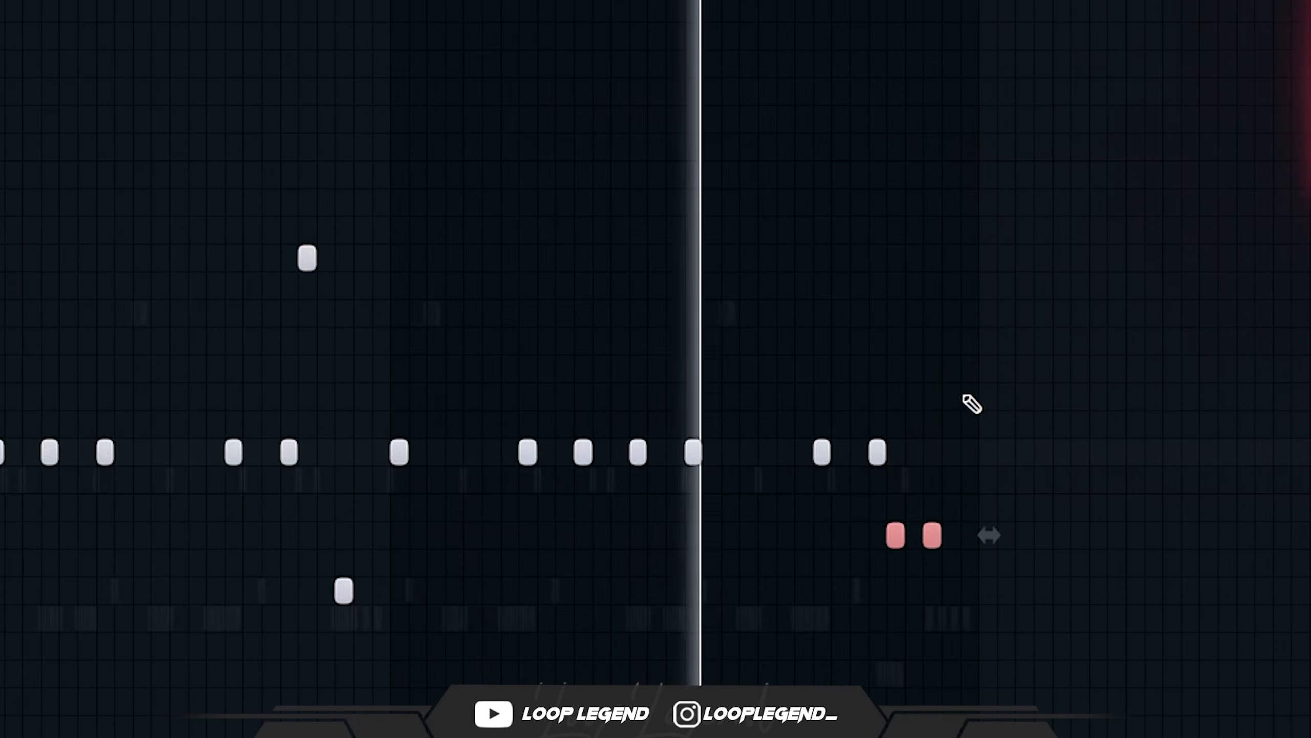
{"action": "key", "text": "shift+Down"}
{"action": "key", "text": "ctrl+Up"}
{"action": "key", "text": "shift+Down"}
{"action": "key", "text": "shift+Down"}
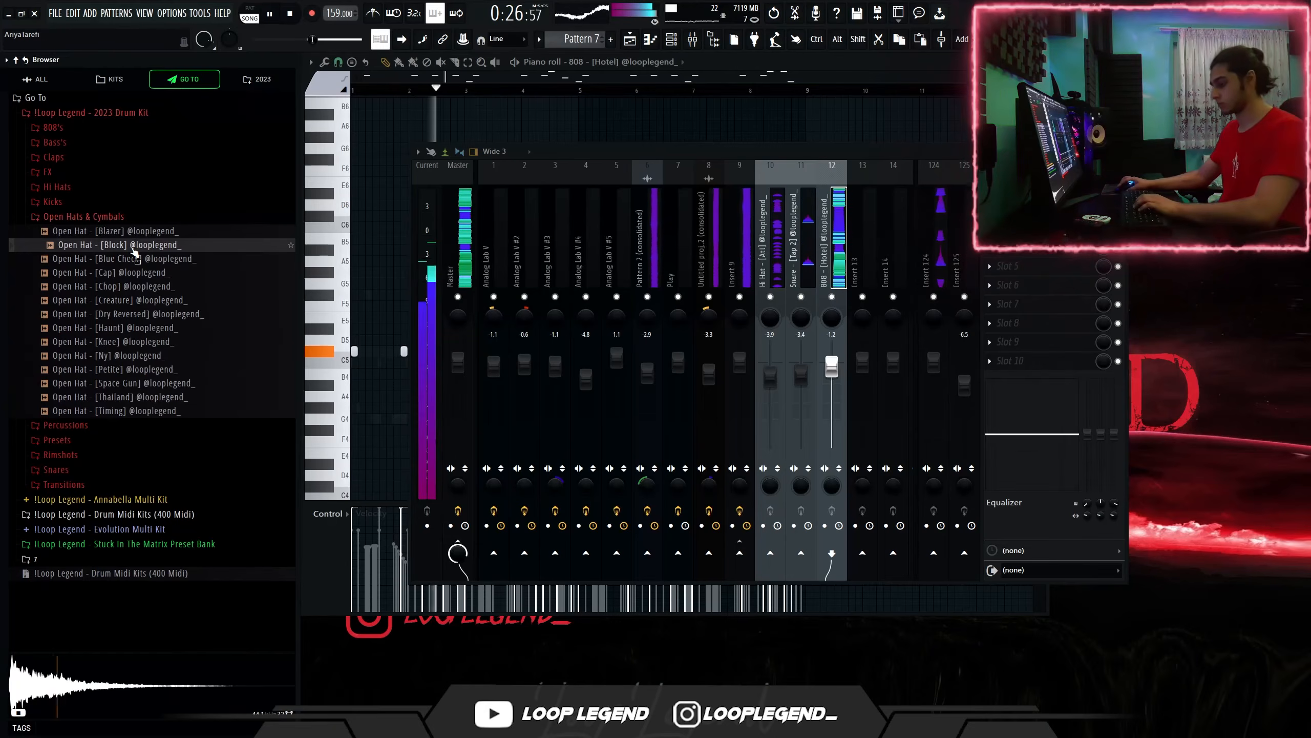
Load Open Hat - [Block] into a new channel, give it two C5 hits and repeat them along the pattern.
{"action": "right_click", "coordinate": [132, 249]}
{"action": "left_click", "coordinate": [142, 257]}
{"action": "key", "text": "F6"}
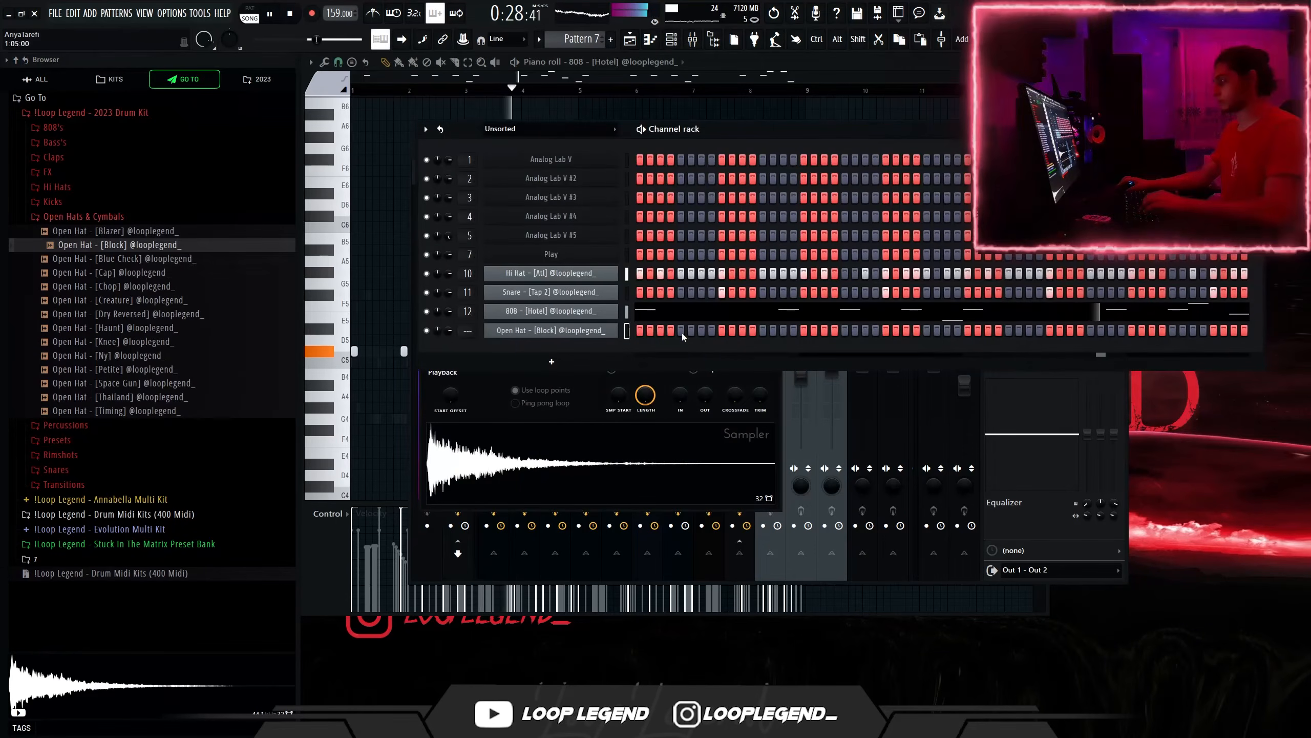
{"action": "key", "text": "space"}
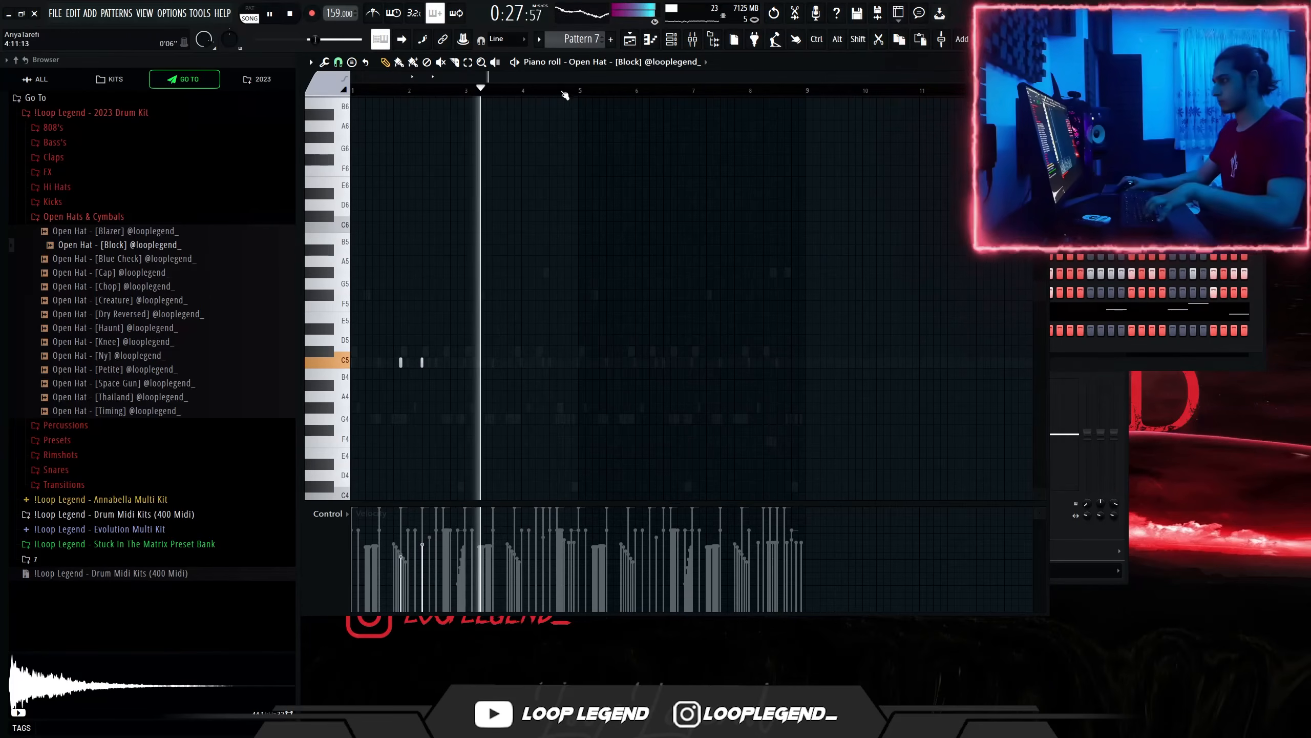
{"action": "key", "text": "ctrl+b"}
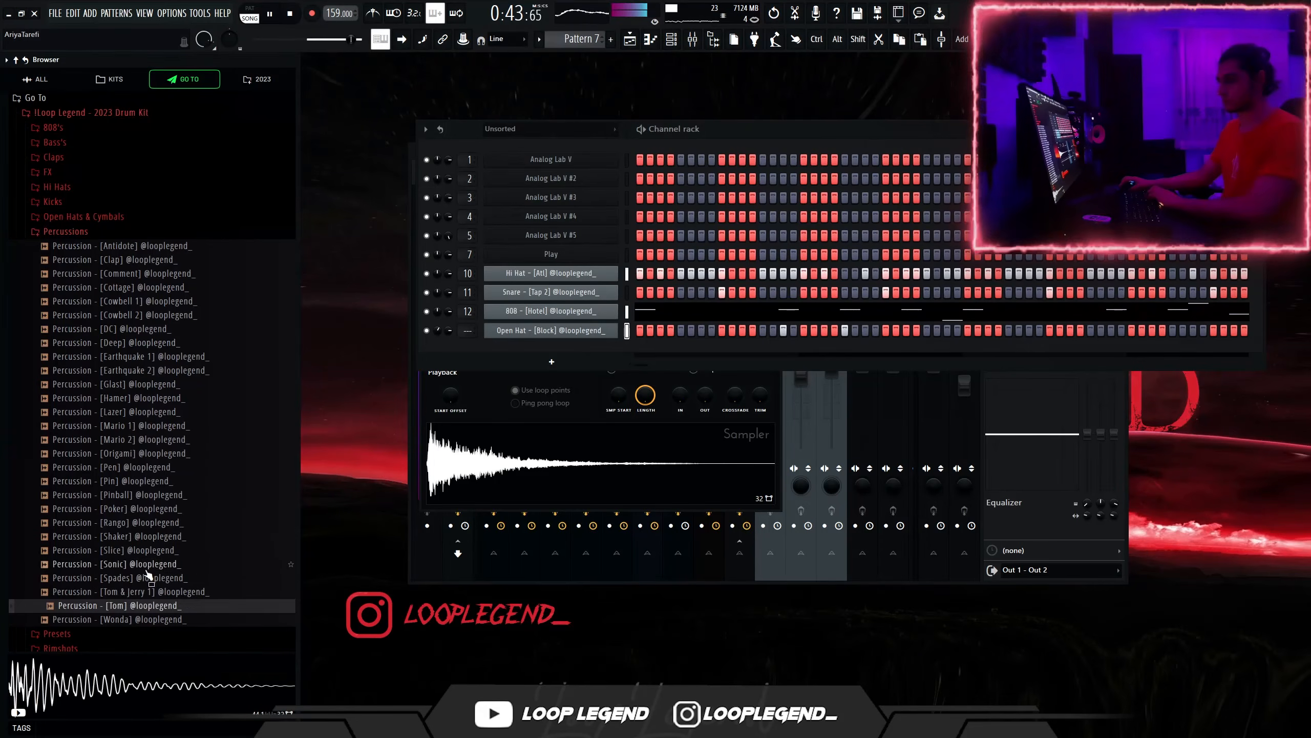
Load Percussion - [Sonic] into a new channel, give it two C5 hits in bar 3 and repeat them.
{"action": "right_click", "coordinate": [147, 567]}
{"action": "left_click", "coordinate": [192, 525]}
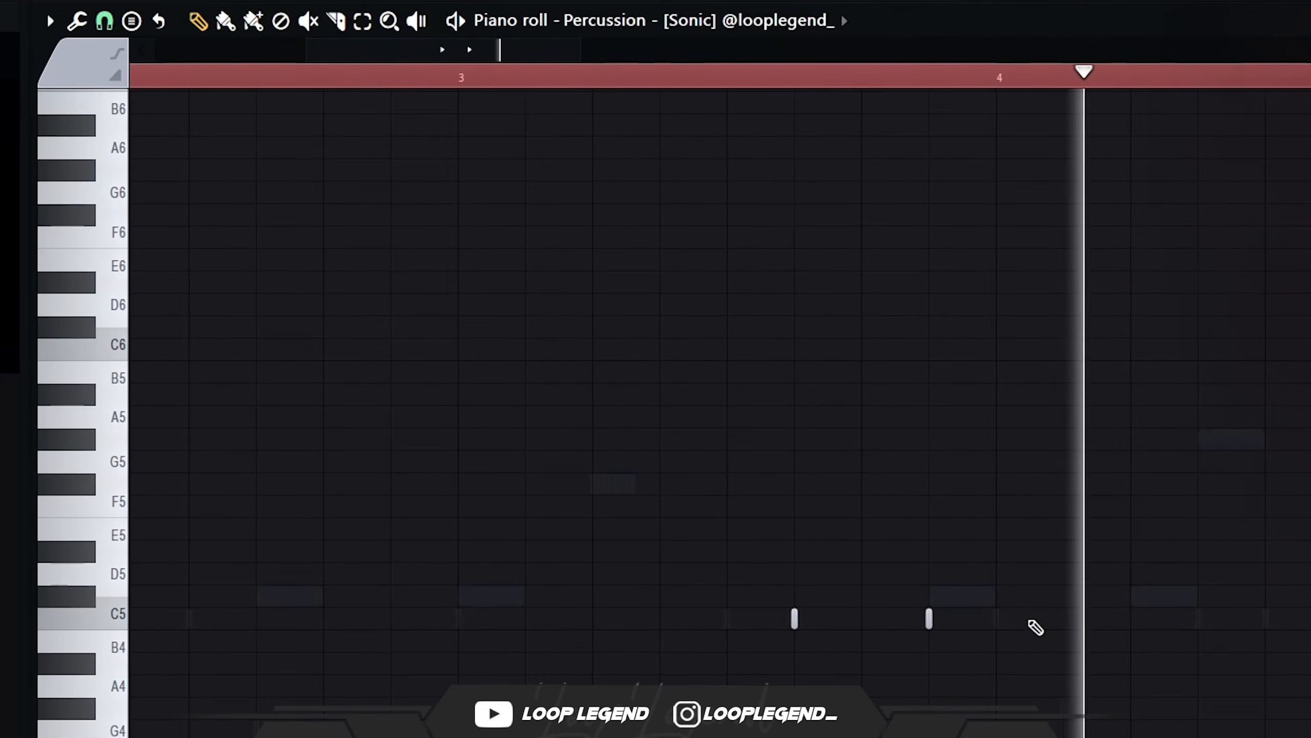
{"action": "scroll", "coordinate": [1036, 627], "scroll_direction": "down", "scroll_amount": 4}
{"action": "key", "text": "ctrl+b"}
{"action": "scroll", "coordinate": [504, 472], "scroll_direction": "down", "scroll_amount": 3}
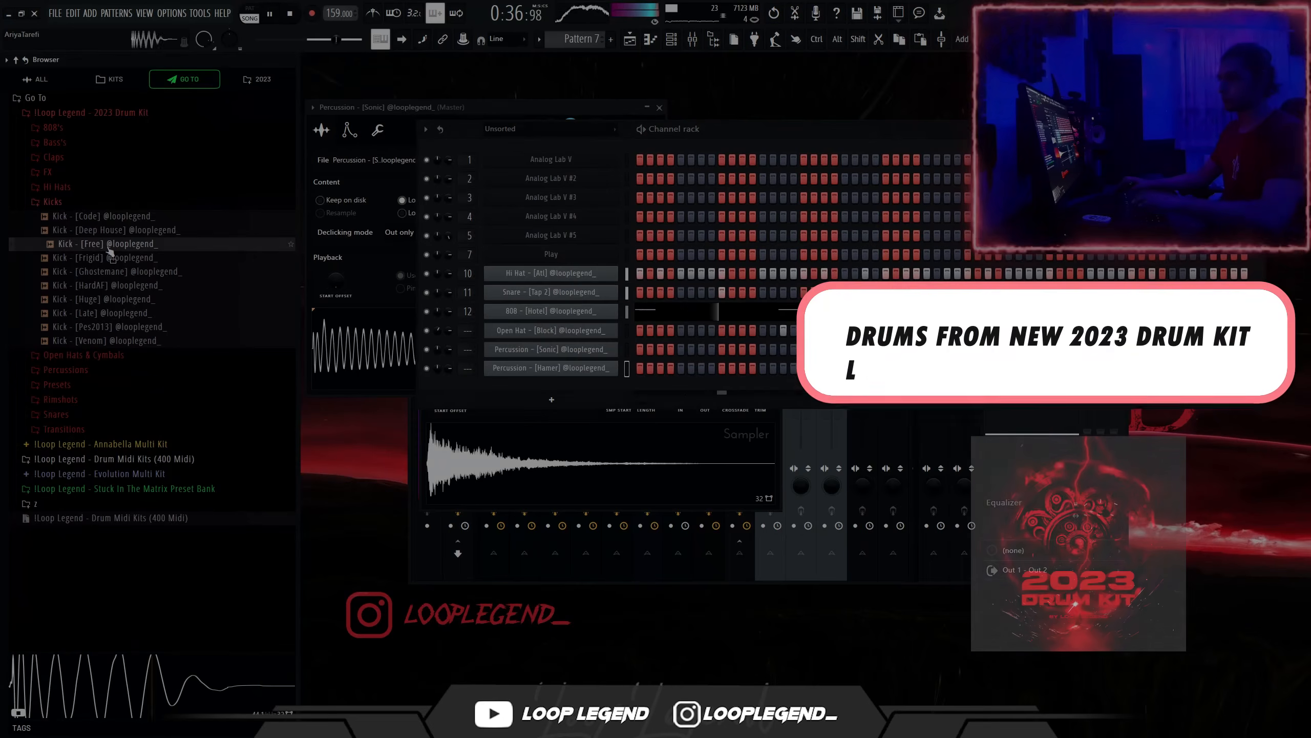
Load Kick - [Free] into a new channel, copy the 808 notes to it and flatten them all to C5.
{"action": "right_click", "coordinate": [109, 246]}
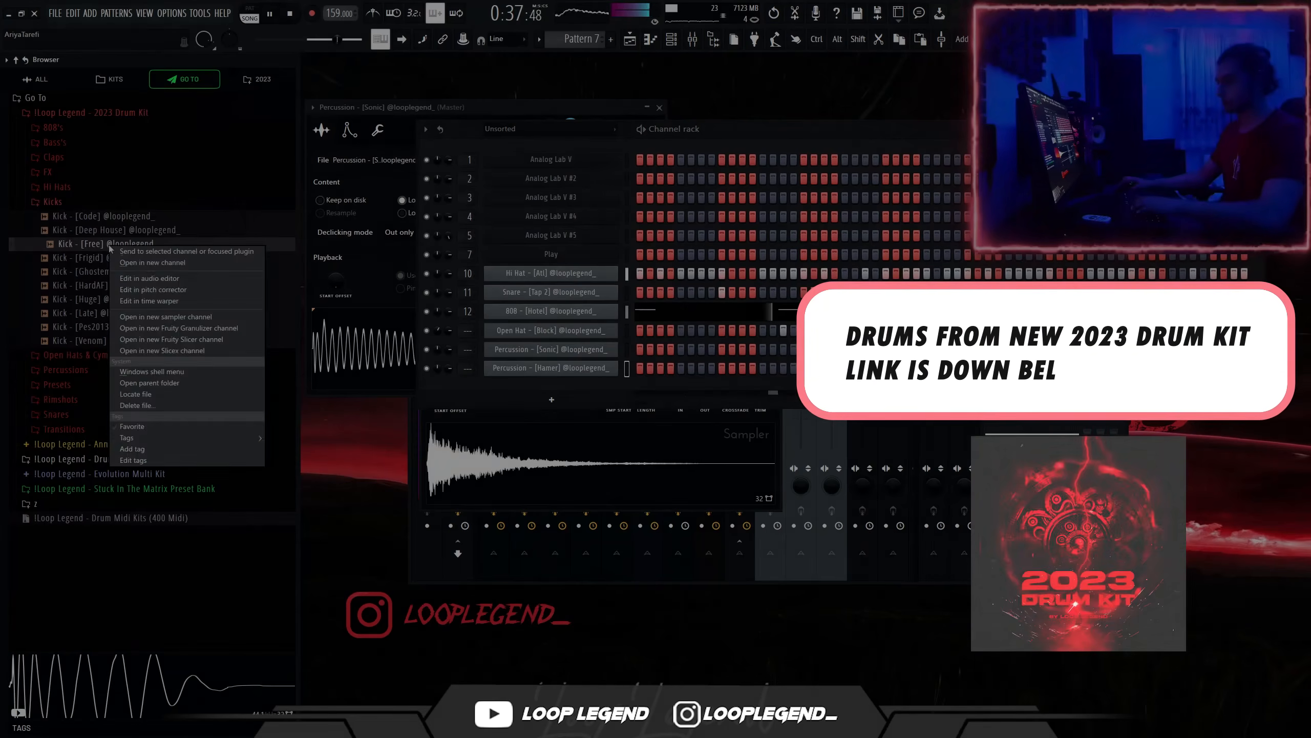
{"action": "left_click", "coordinate": [152, 262]}
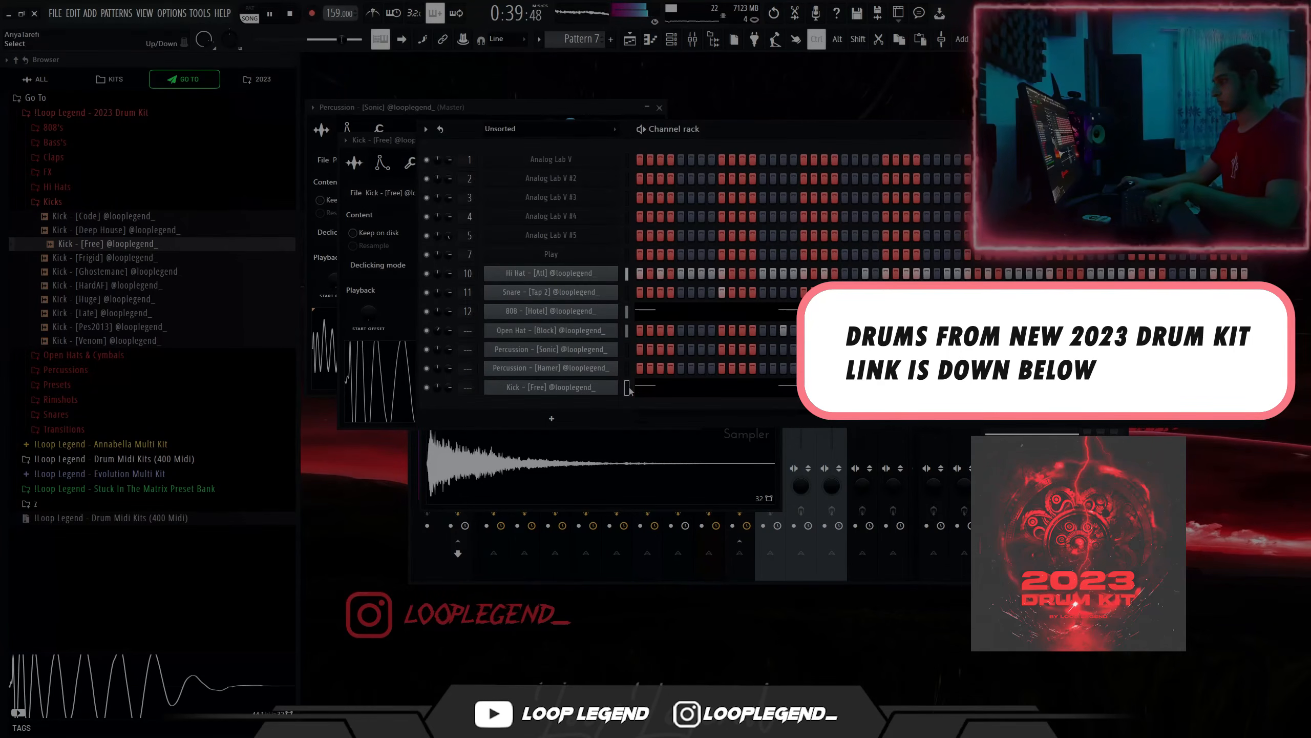
{"action": "key", "text": "F7"}
{"action": "key", "text": "alt+k"}
{"action": "key", "text": "Return"}
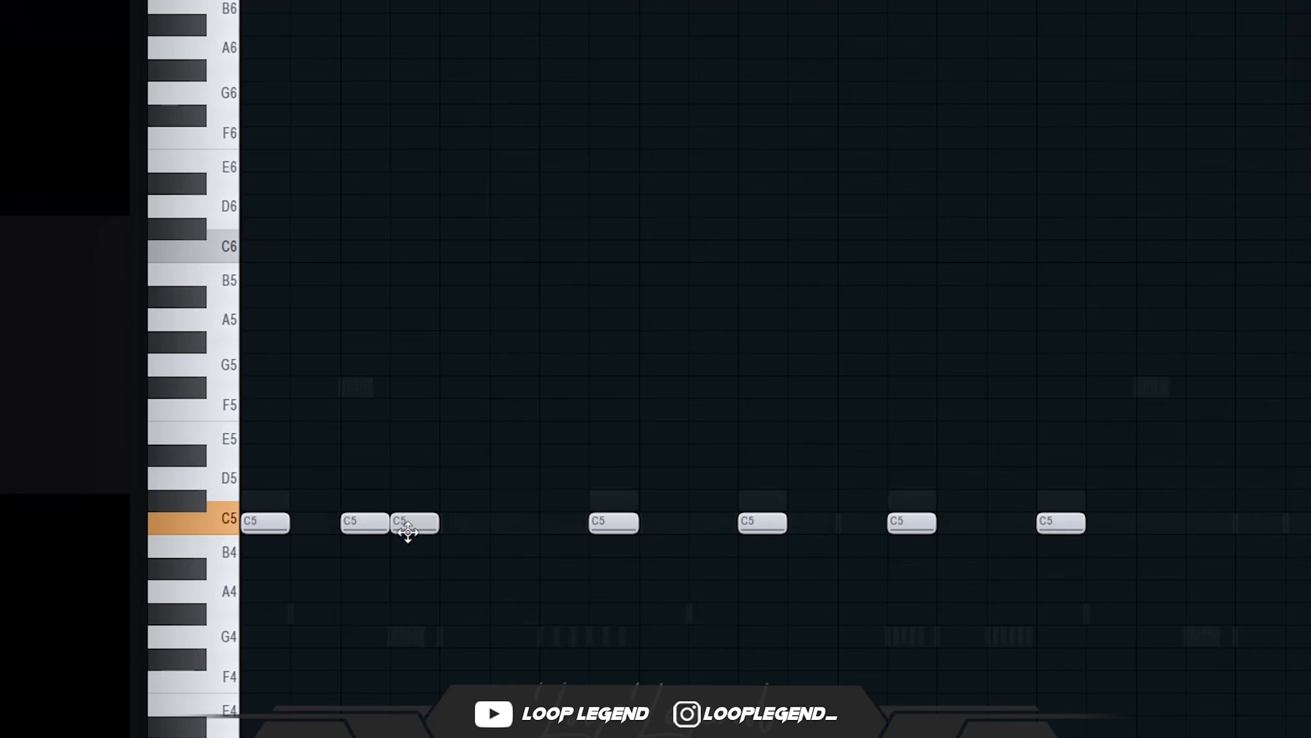
{"action": "key", "text": "space"}
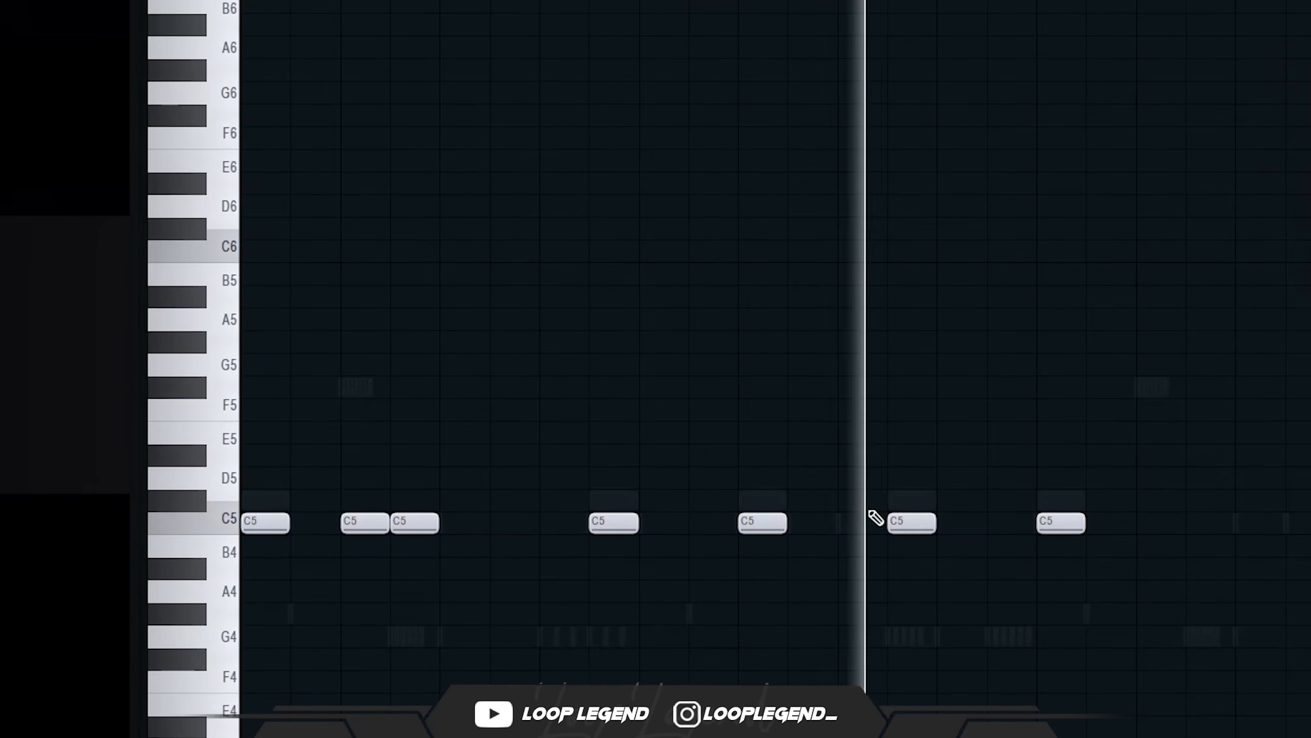
Delete the two kick notes inside bar 2 and all kick notes from bar 5 onward.
{"action": "right_click", "coordinate": [910, 524]}
{"action": "right_click", "coordinate": [767, 524]}
{"action": "scroll", "coordinate": [822, 528], "scroll_direction": "down", "scroll_amount": 3}
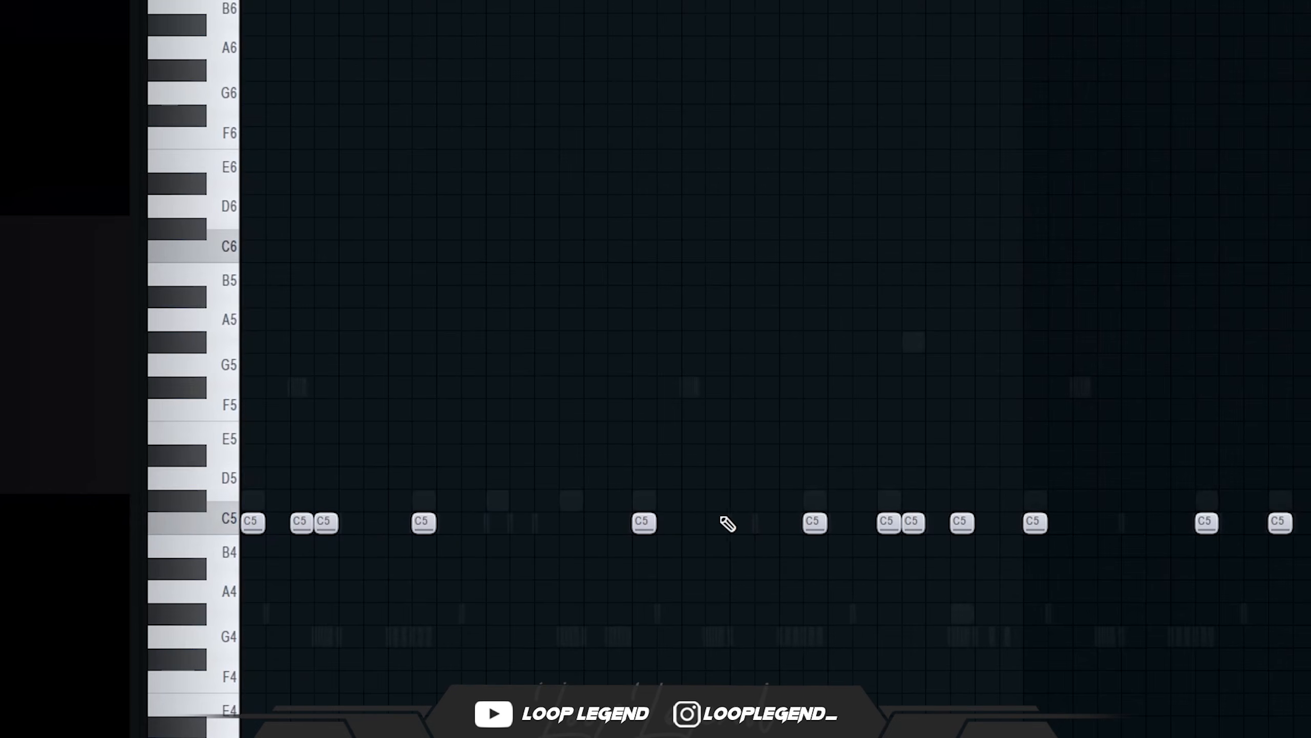
{"action": "scroll", "coordinate": [727, 525], "scroll_direction": "down", "scroll_amount": 2}
{"action": "left_click_drag", "start_coordinate": [1307, 424], "coordinate": [573, 581]}
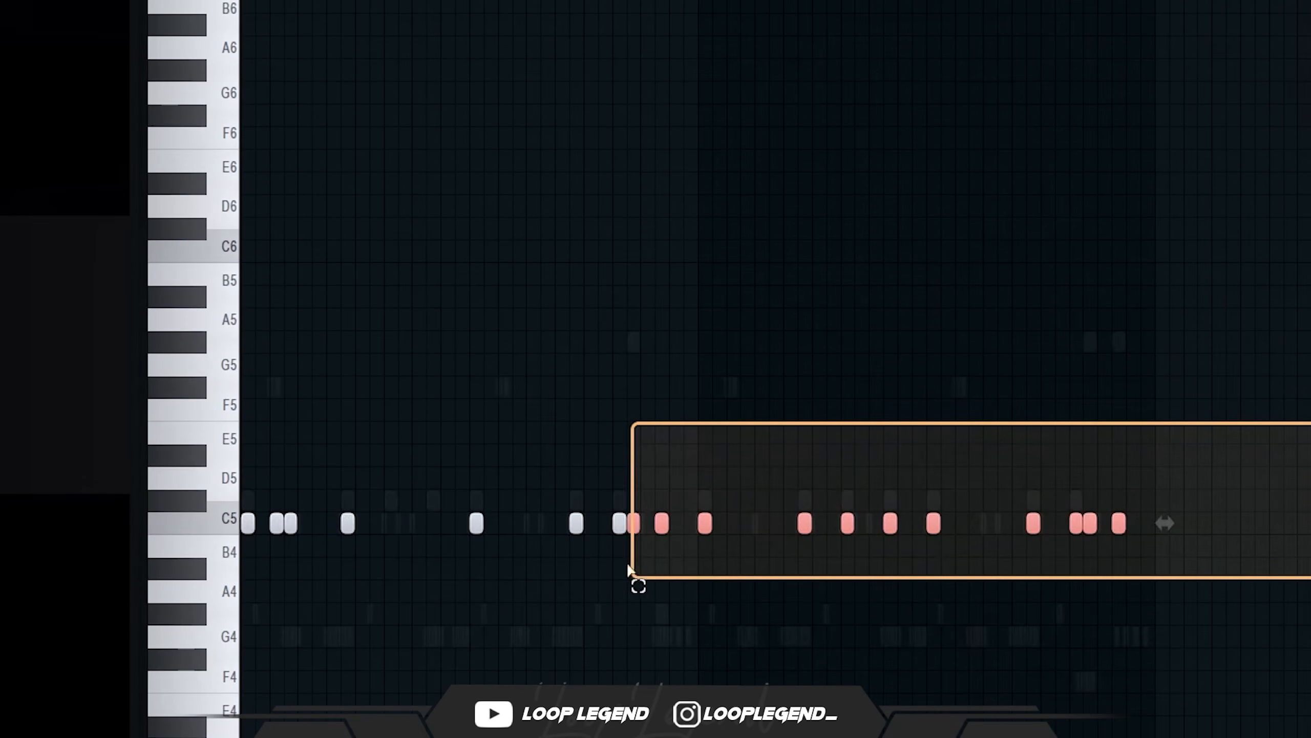
{"action": "left_click_drag", "start_coordinate": [678, 563], "coordinate": [680, 564]}
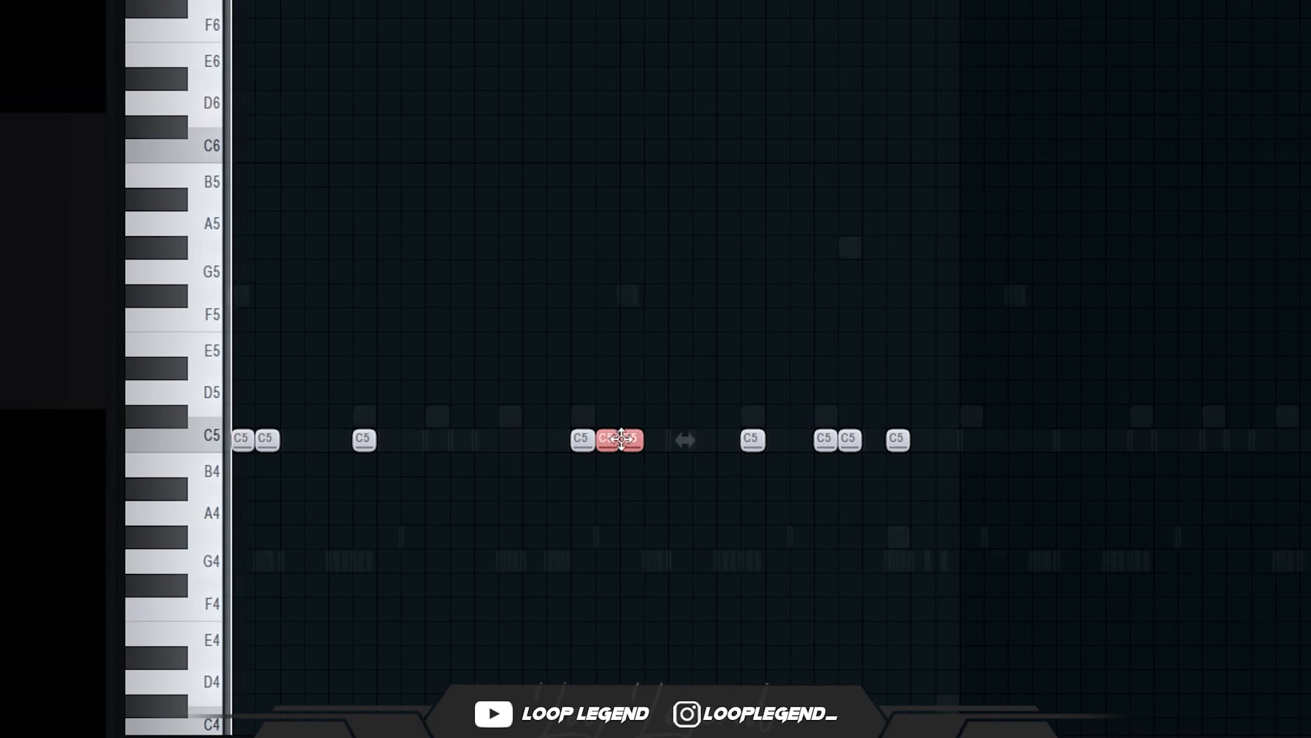
Shift the pair of kick notes in bar 3 one grid step later, then delete its first note and the bar's last kick note.
{"action": "mouse_move", "coordinate": [617, 439]}
{"action": "left_mouse_down"}
{"action": "mouse_move", "coordinate": [661, 437]}
{"action": "mouse_move", "coordinate": [631, 440]}
{"action": "left_mouse_up"}
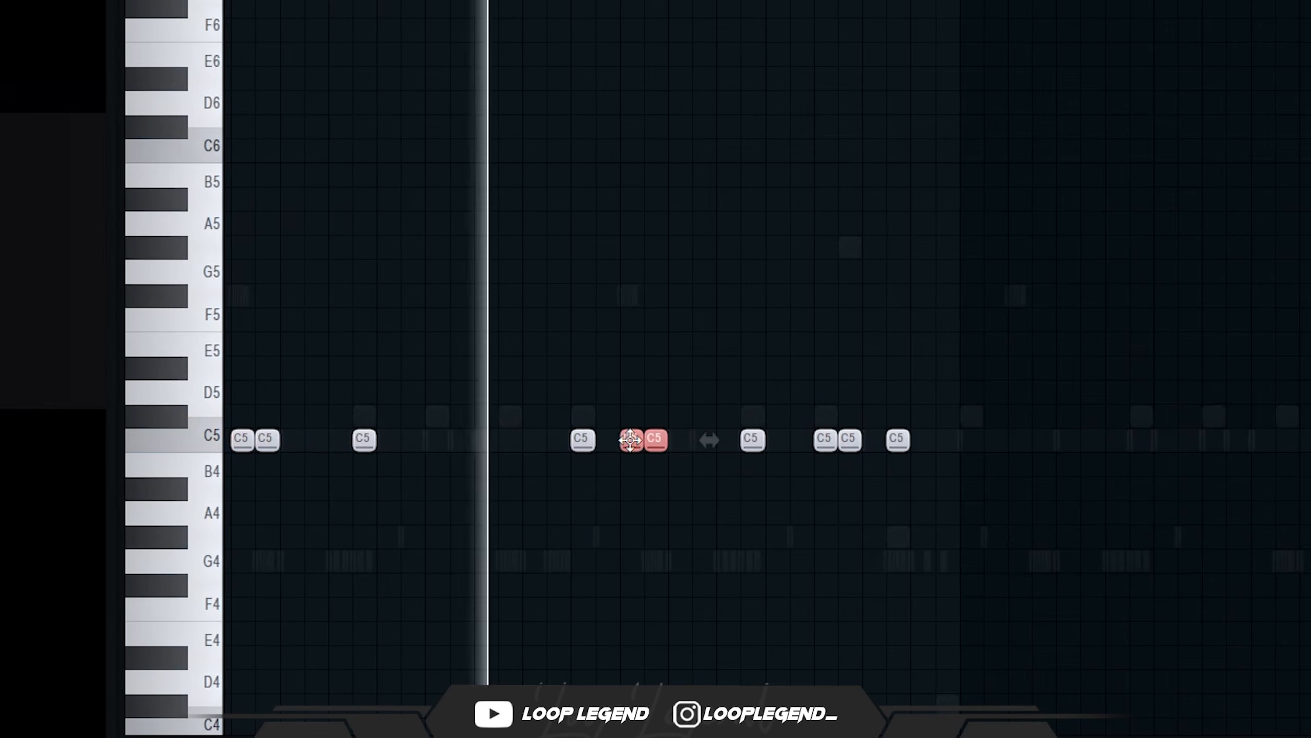
{"action": "right_click", "coordinate": [631, 440]}
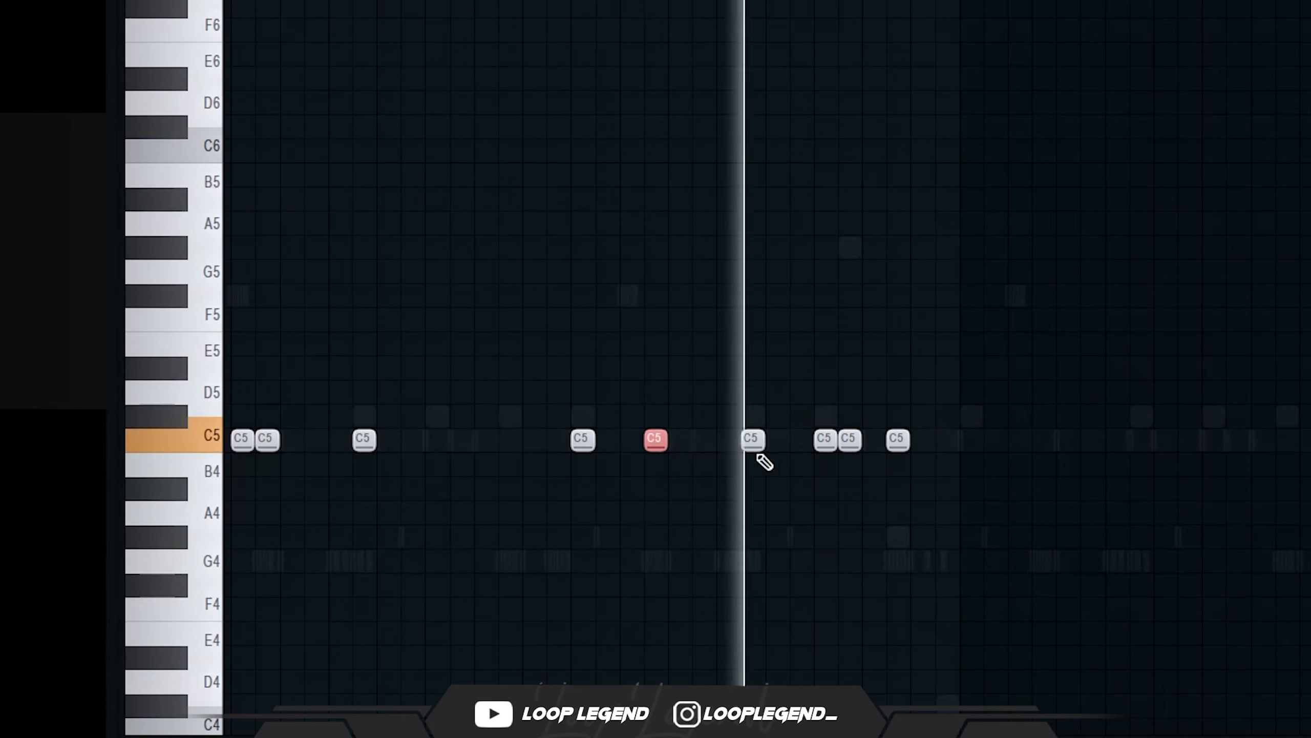
{"action": "right_click", "coordinate": [754, 442]}
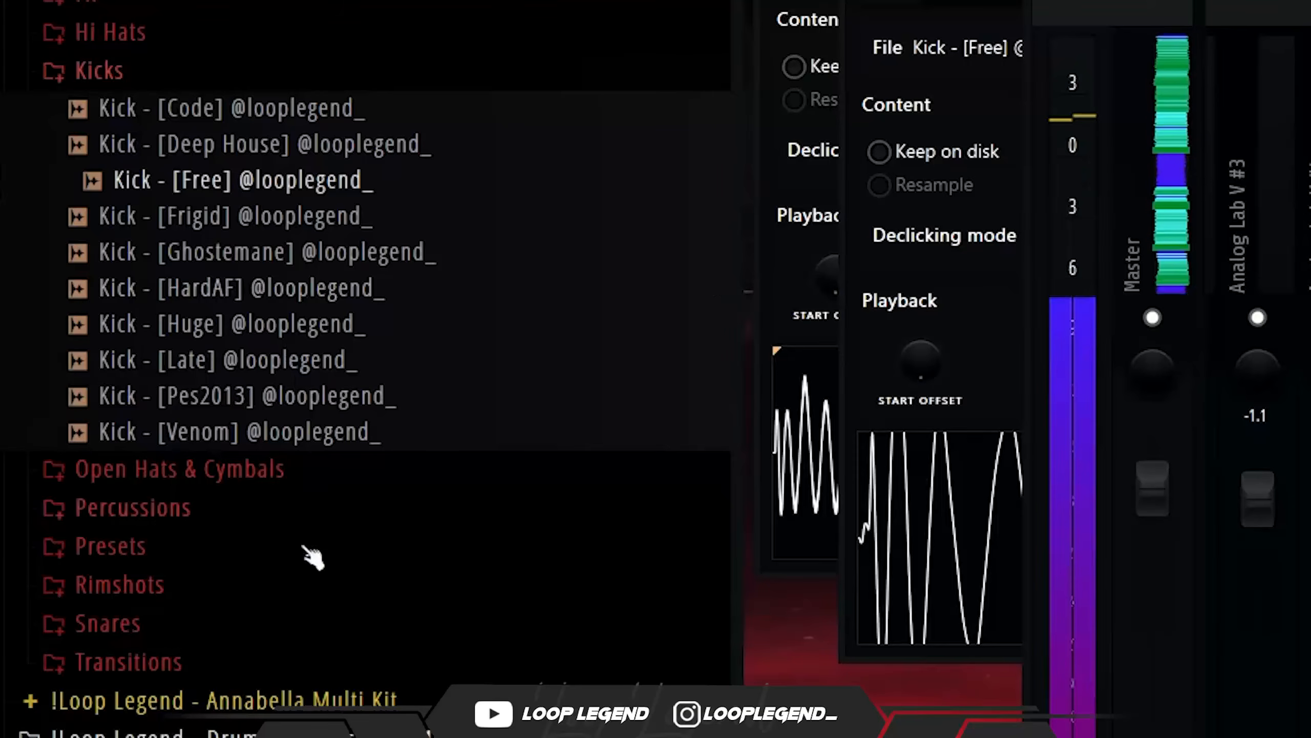
Apply a mixer preset from the drum kit's Presets folder to the Master track.
{"action": "left_click", "coordinate": [117, 549]}
{"action": "left_click_drag", "start_coordinate": [576, 185], "coordinate": [854, 140]}
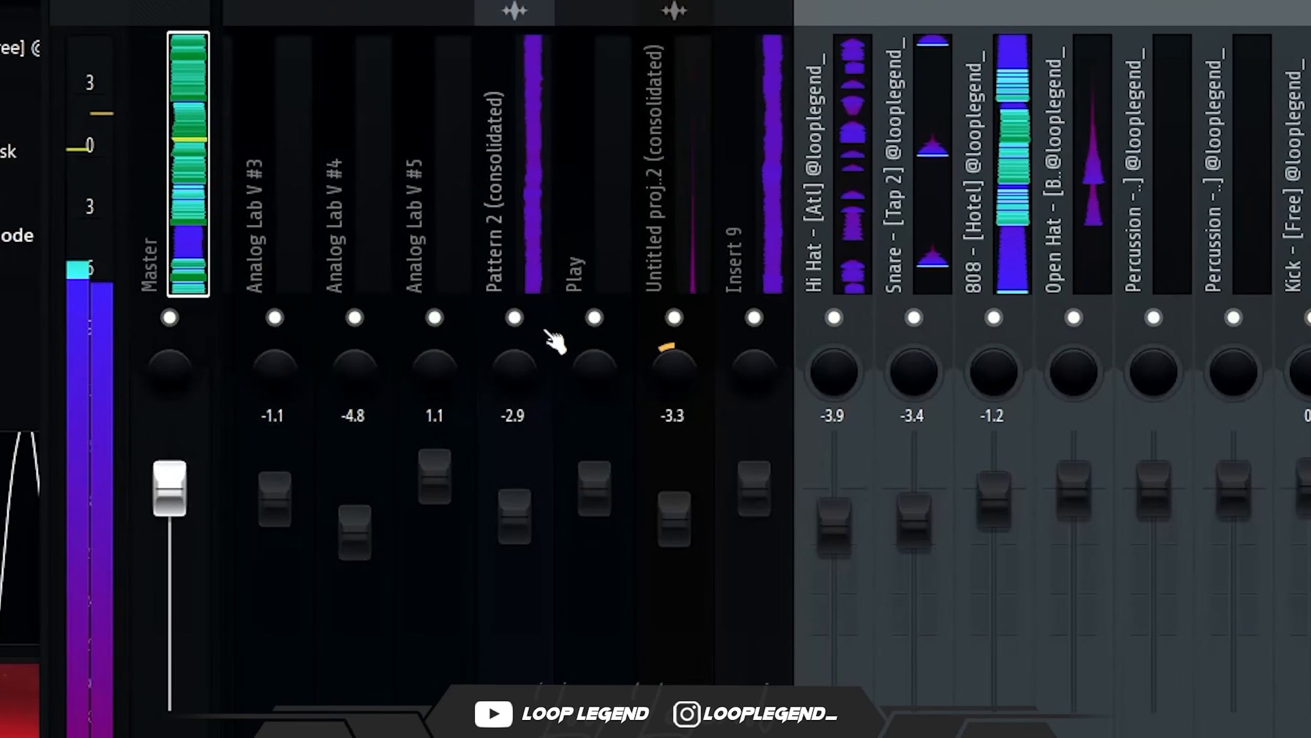
Isolate the melody tracks for balancing, set insert 9 to -1.4 dB and bring in the hi-hat at -4.6 dB.
{"action": "left_click", "coordinate": [674, 317]}
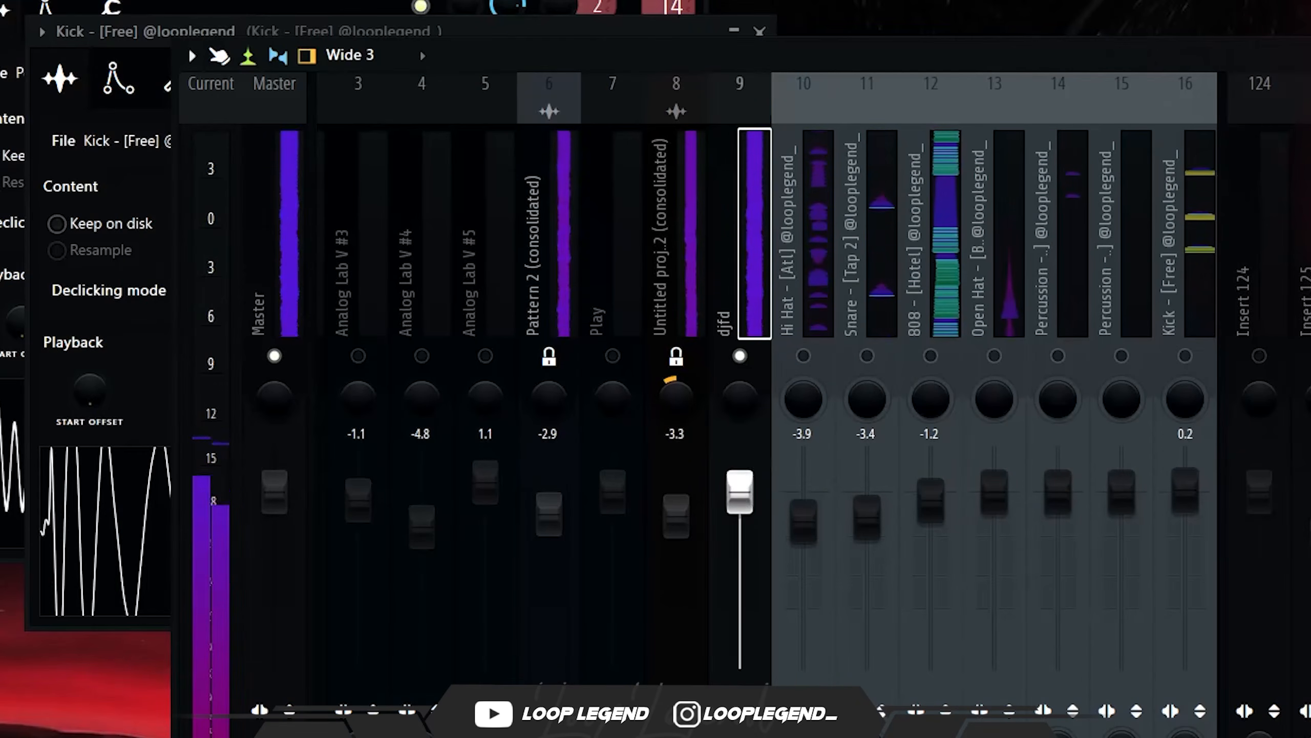
{"action": "left_click_drag", "start_coordinate": [813, 501], "coordinate": [814, 530]}
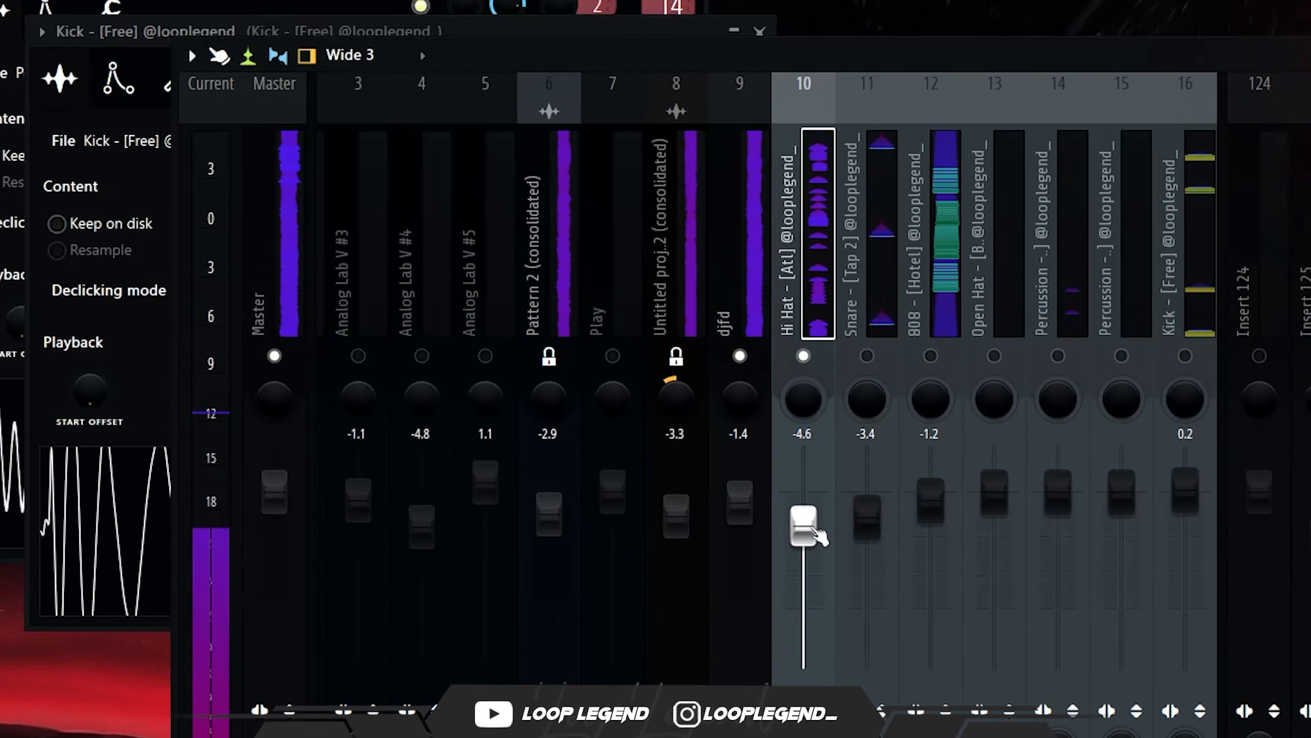
Unmute the snare and 808 mixer tracks and set their levels to -5.1 dB and -2.2 dB.
{"action": "left_click", "coordinate": [867, 355]}
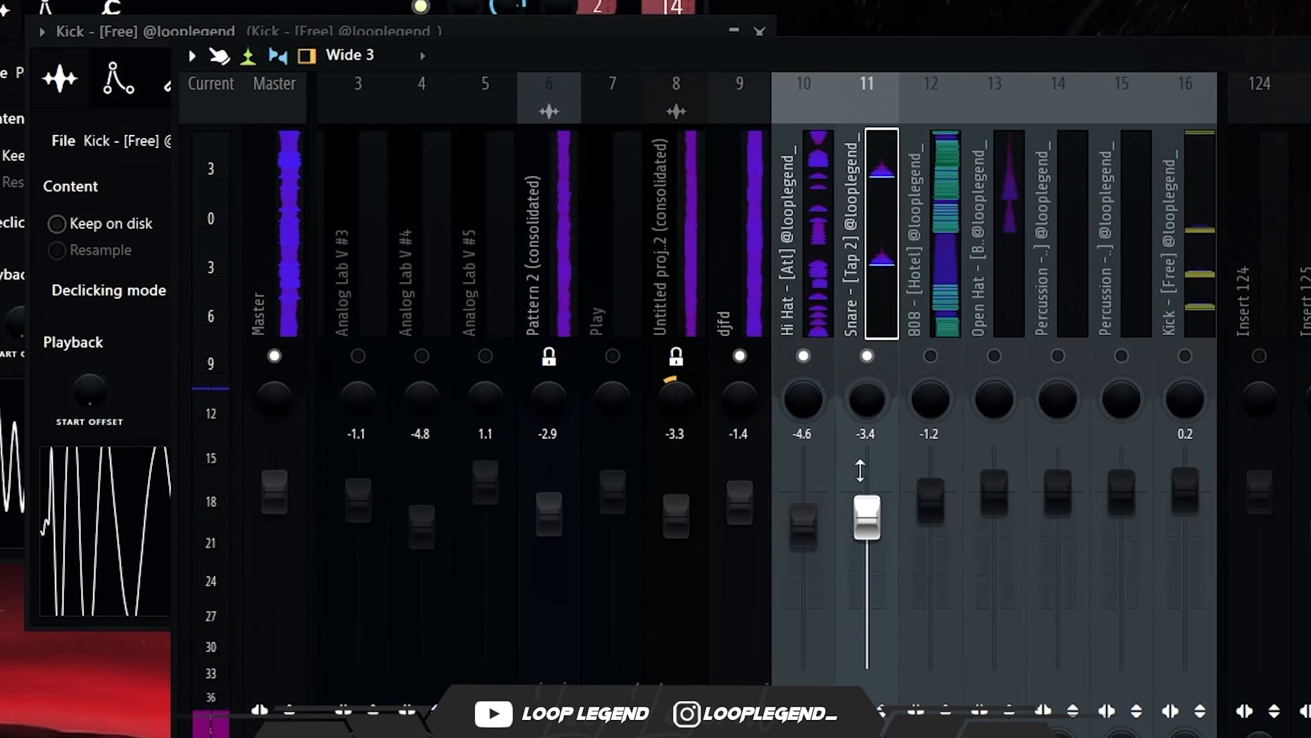
{"action": "left_click_drag", "start_coordinate": [867, 516], "coordinate": [867, 528]}
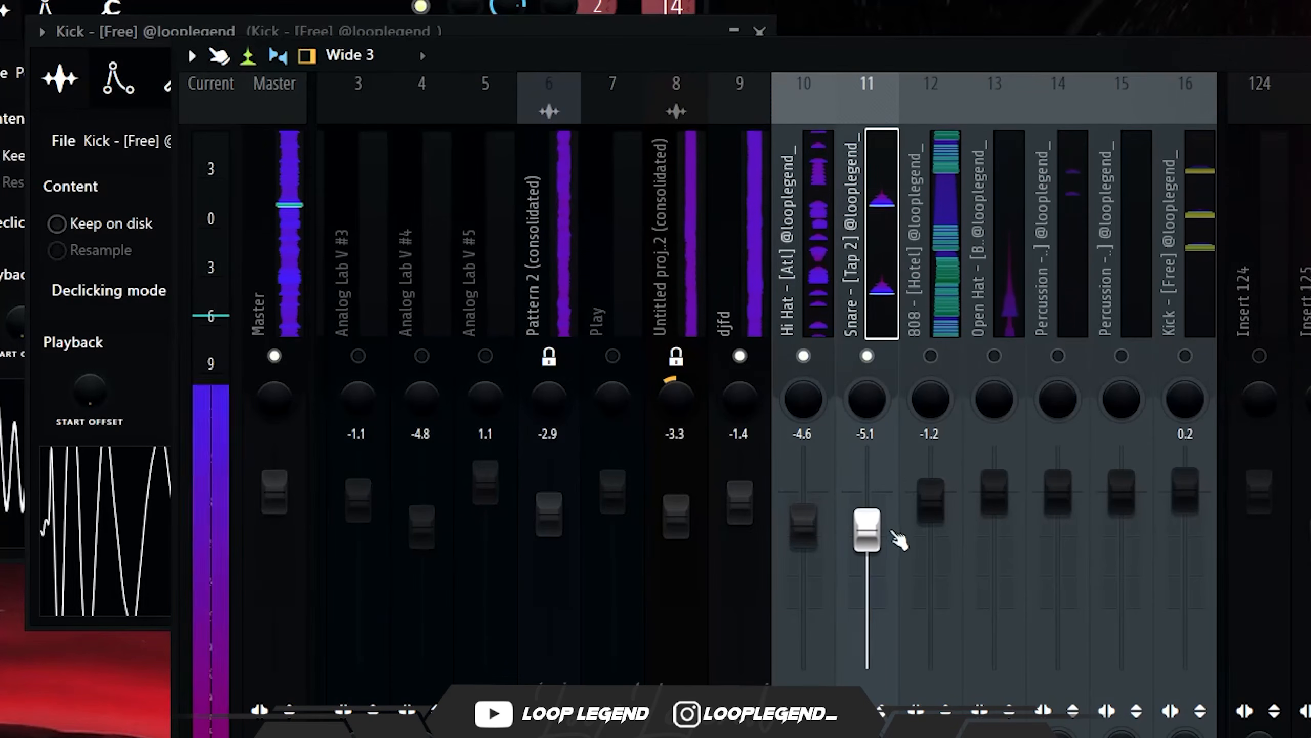
{"action": "left_click", "coordinate": [931, 355]}
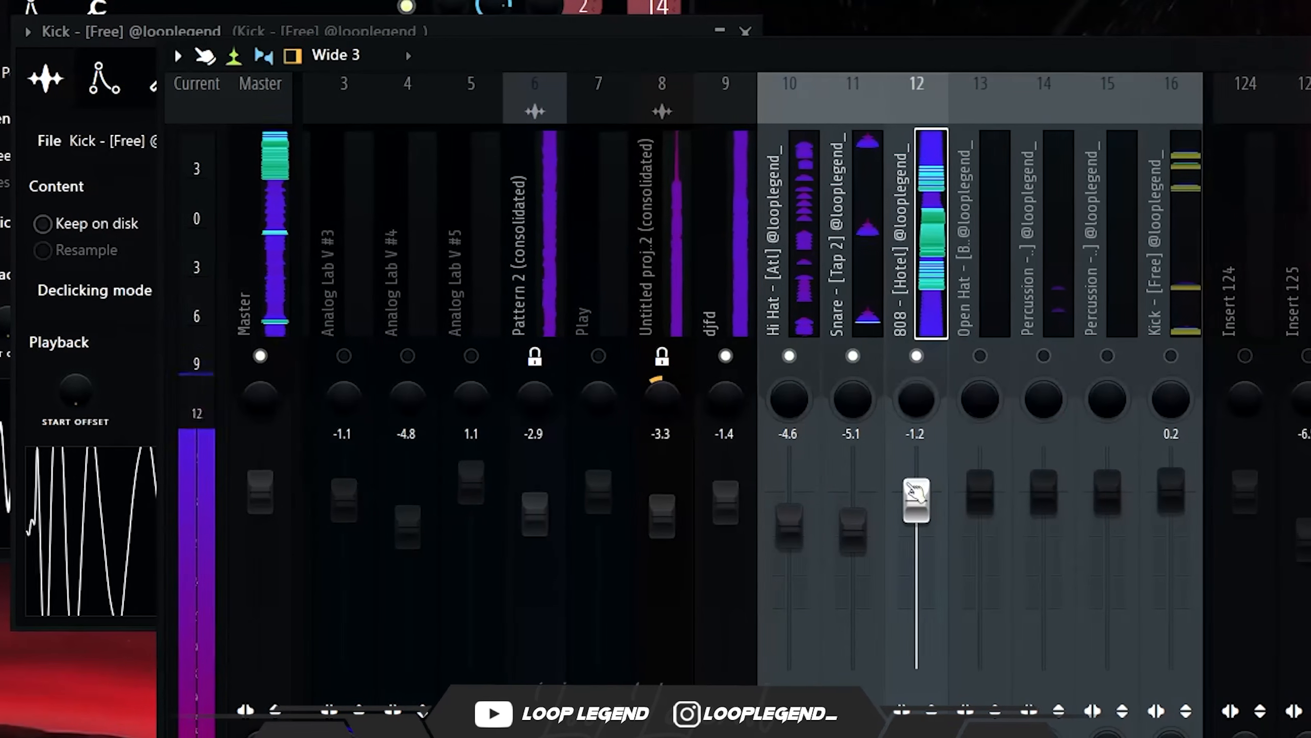
{"action": "left_click_drag", "start_coordinate": [922, 498], "coordinate": [901, 511]}
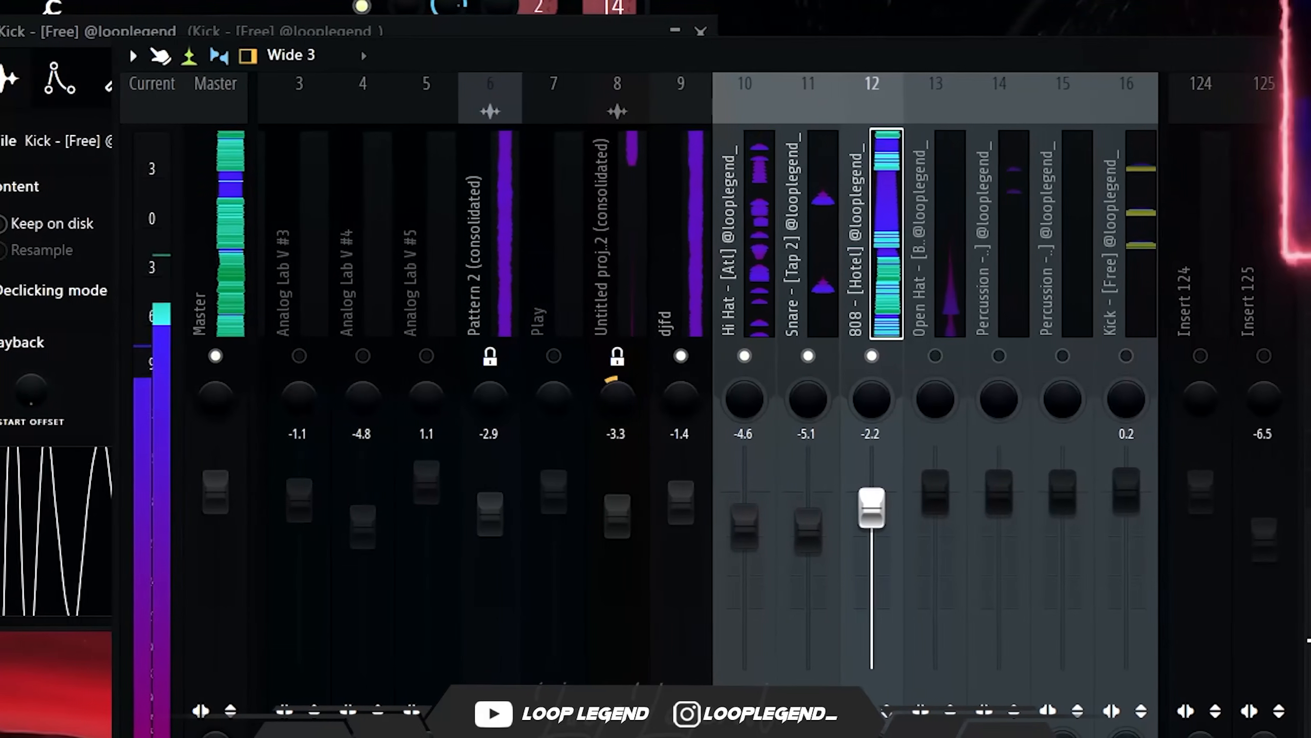
Bring in the open hat on insert 13 at 1.2 dB and pan it slightly right.
{"action": "left_click", "coordinate": [958, 279]}
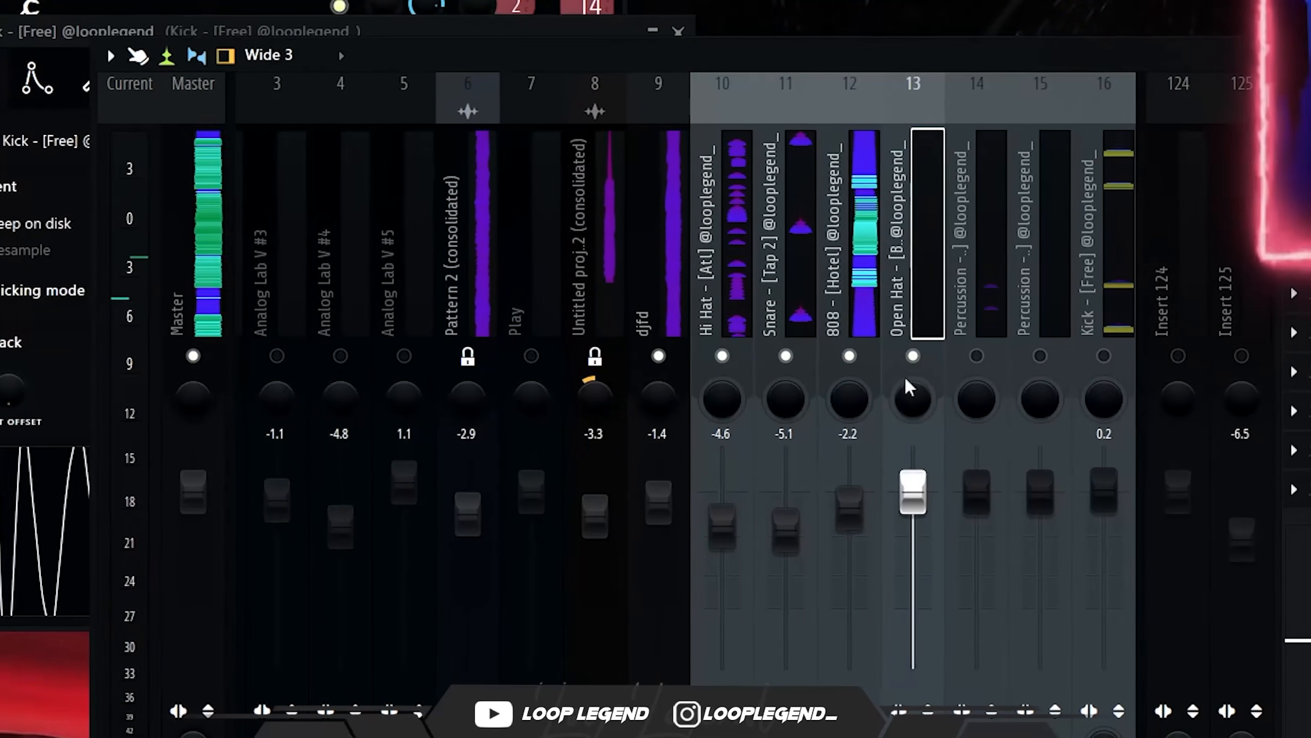
{"action": "left_click_drag", "start_coordinate": [920, 478], "coordinate": [920, 467]}
{"action": "left_click_drag", "start_coordinate": [897, 416], "coordinate": [898, 411]}
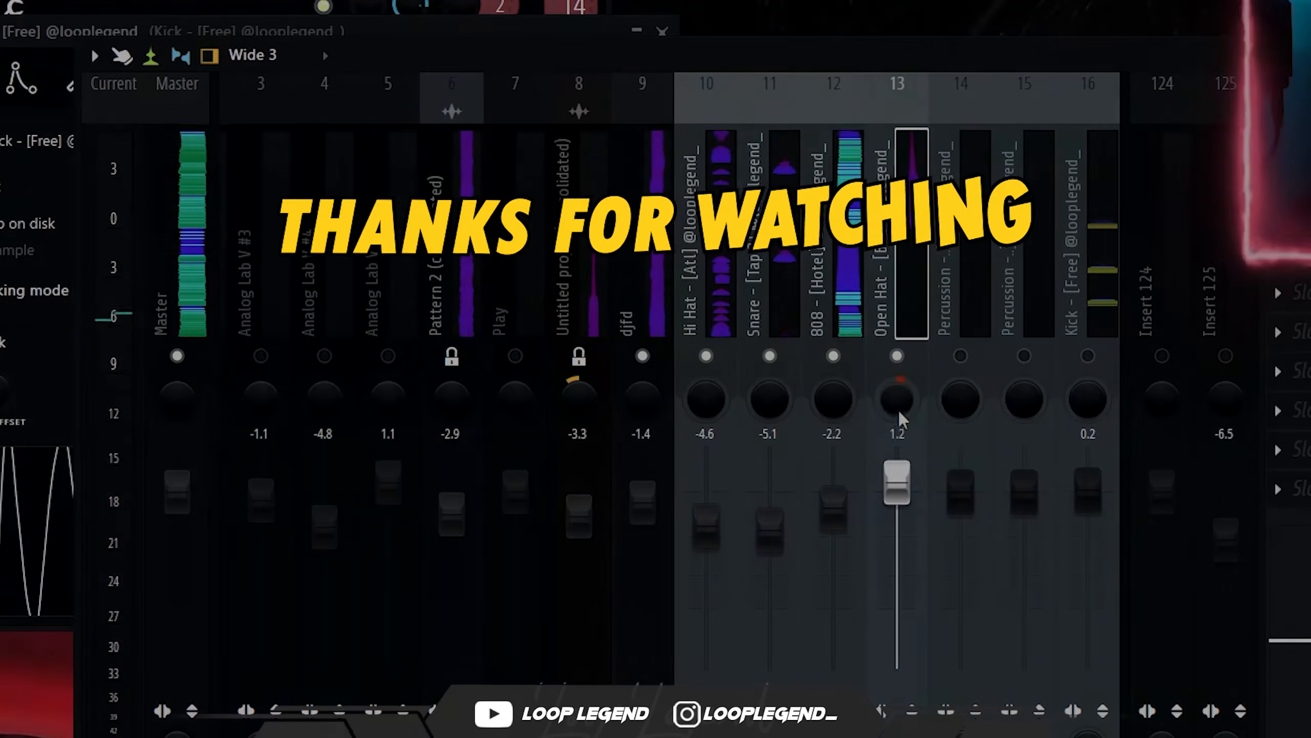
Unmute the two percussion tracks and the kick, and pan the percussion on insert 14 slightly left.
{"action": "left_click", "coordinate": [961, 356]}
{"action": "left_click", "coordinate": [1025, 355]}
{"action": "scroll", "coordinate": [1162, 282], "scroll_direction": "down", "scroll_amount": 5}
{"action": "left_click", "coordinate": [770, 269]}
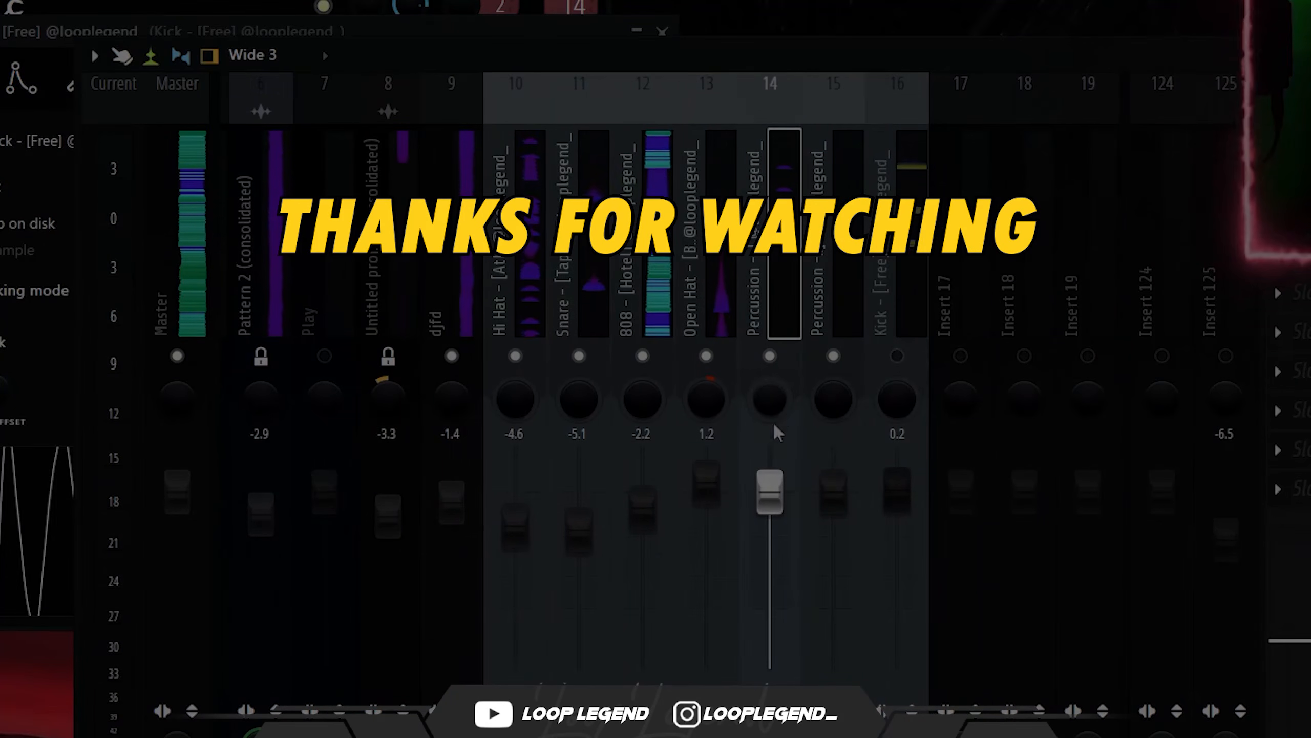
{"action": "left_click_drag", "start_coordinate": [773, 406], "coordinate": [773, 412]}
{"action": "left_click", "coordinate": [899, 356]}
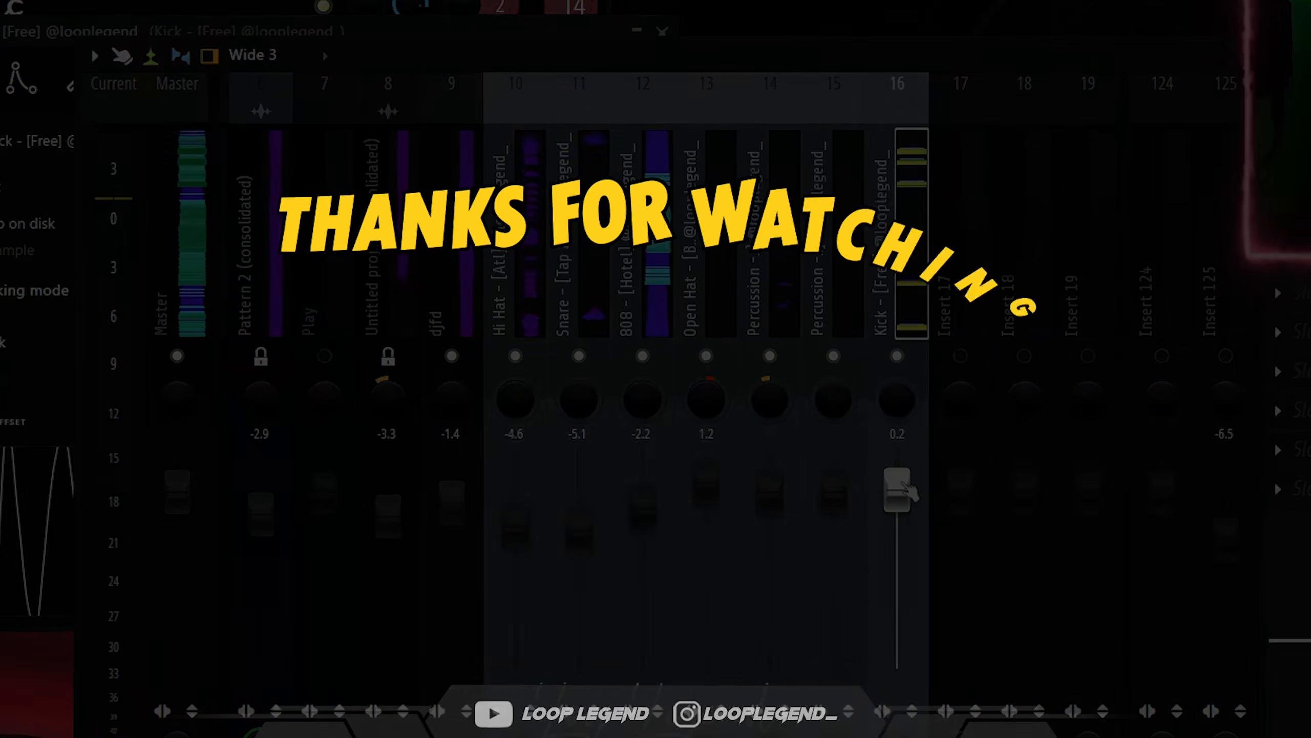